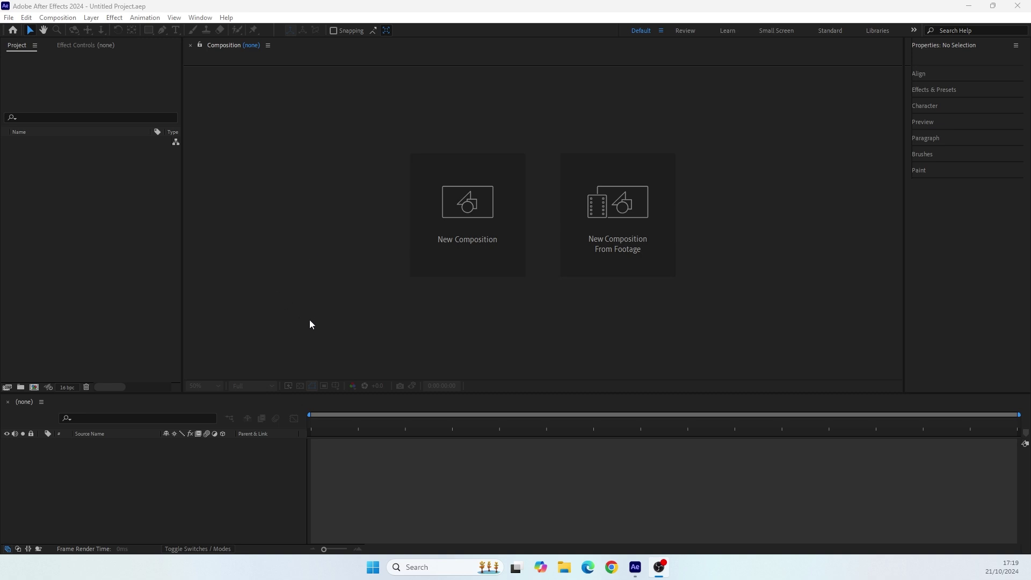
- Create a composition named Master Comp with the Social Media Landscape HD 1920x1080 30 fps preset
{"action": "left_click", "coordinate": [451, 252]}
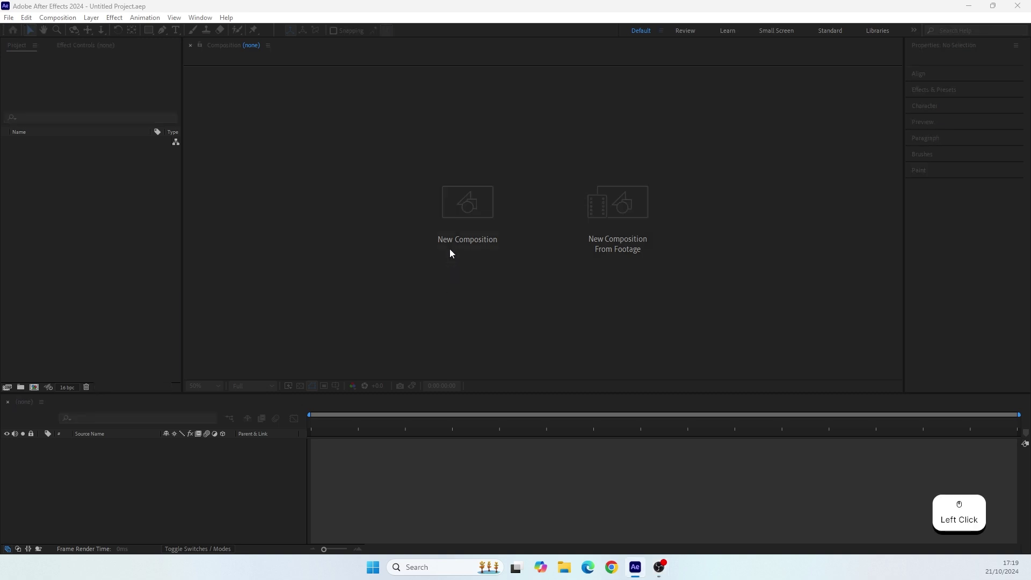
{"action": "left_click_drag", "start_coordinate": [472, 126], "coordinate": [485, 107]}
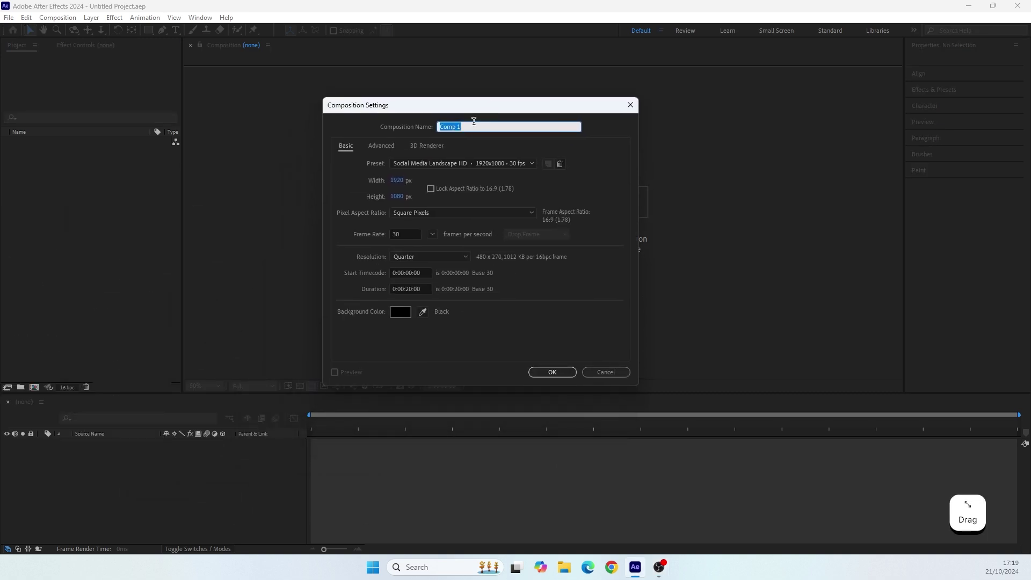
{"action": "type", "text": "Master Comp"}
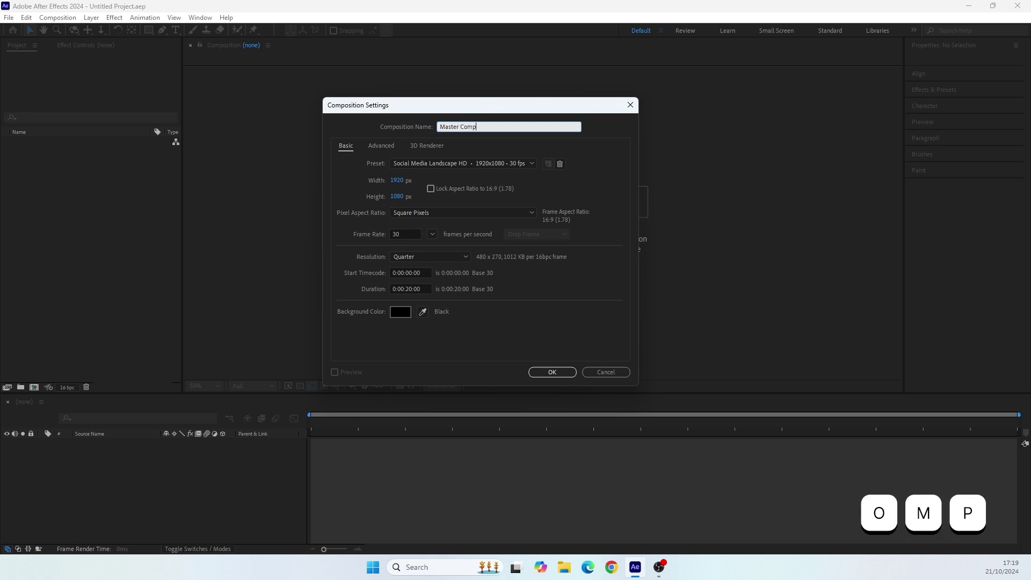
{"action": "left_click", "coordinate": [477, 162]}
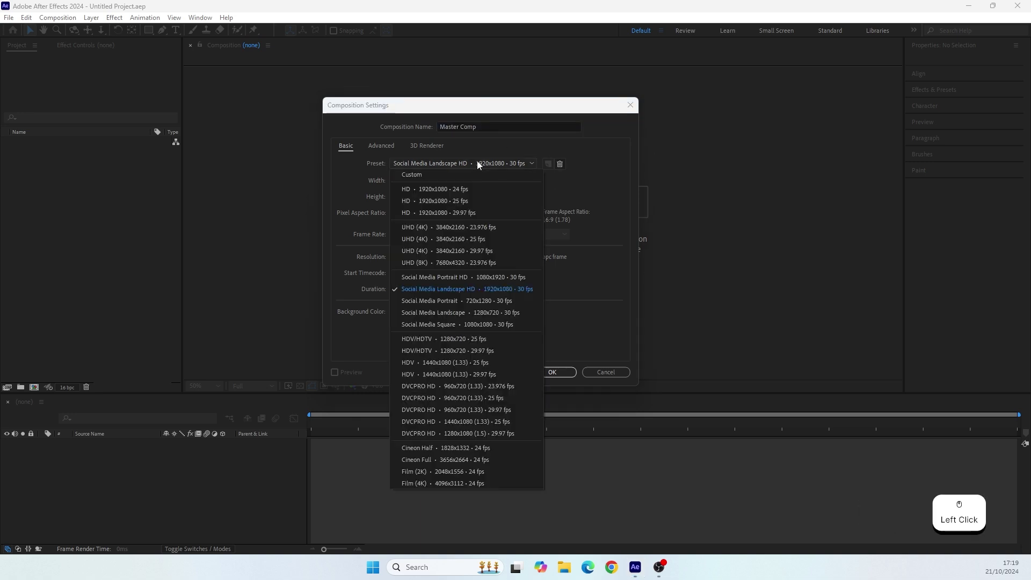
{"action": "left_click", "coordinate": [423, 288]}
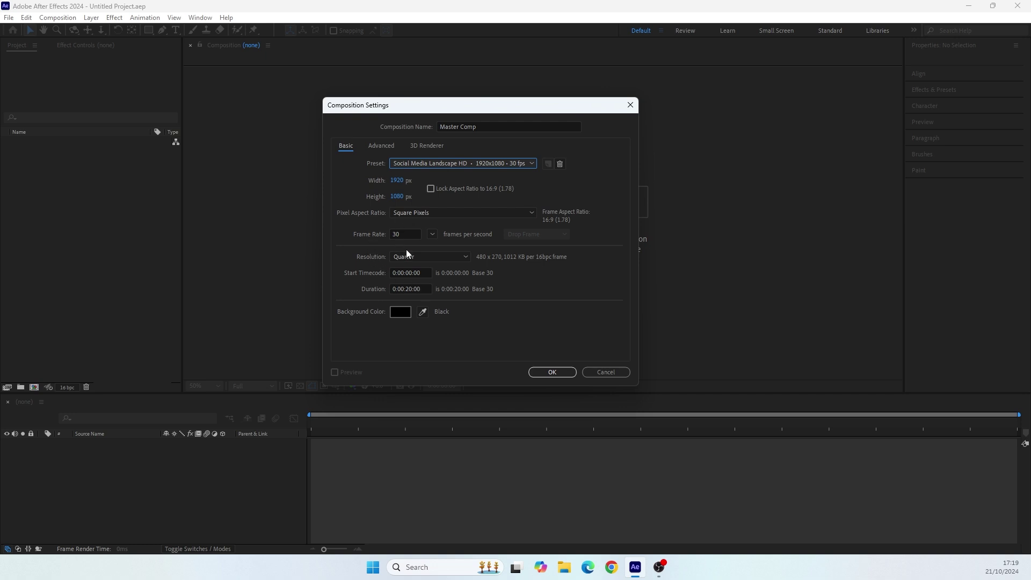
{"action": "left_click", "coordinate": [544, 373]}
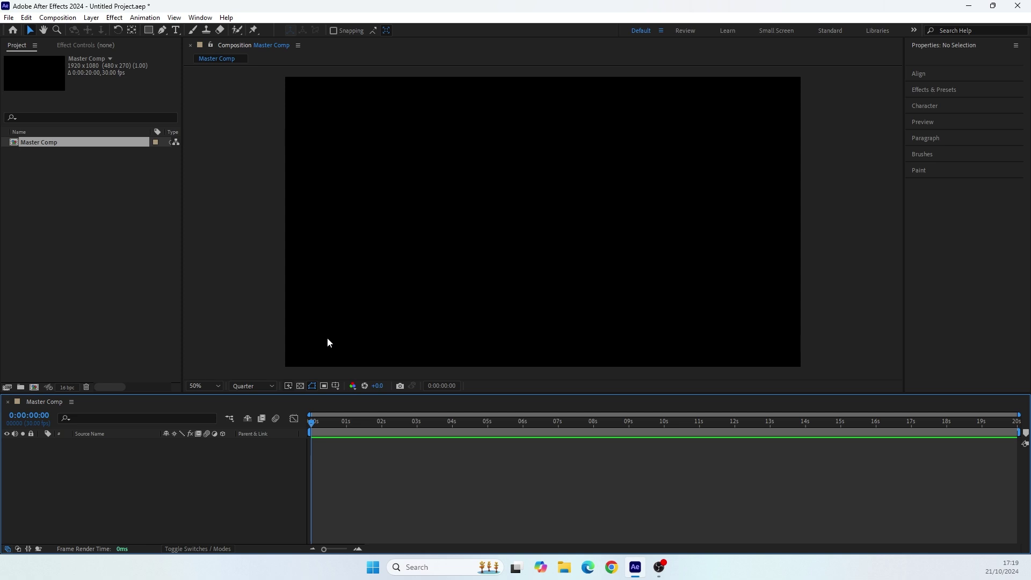
- Add a text layer containing a row of nine periods in the upper-left area of the composition
{"action": "left_click", "coordinate": [176, 31]}
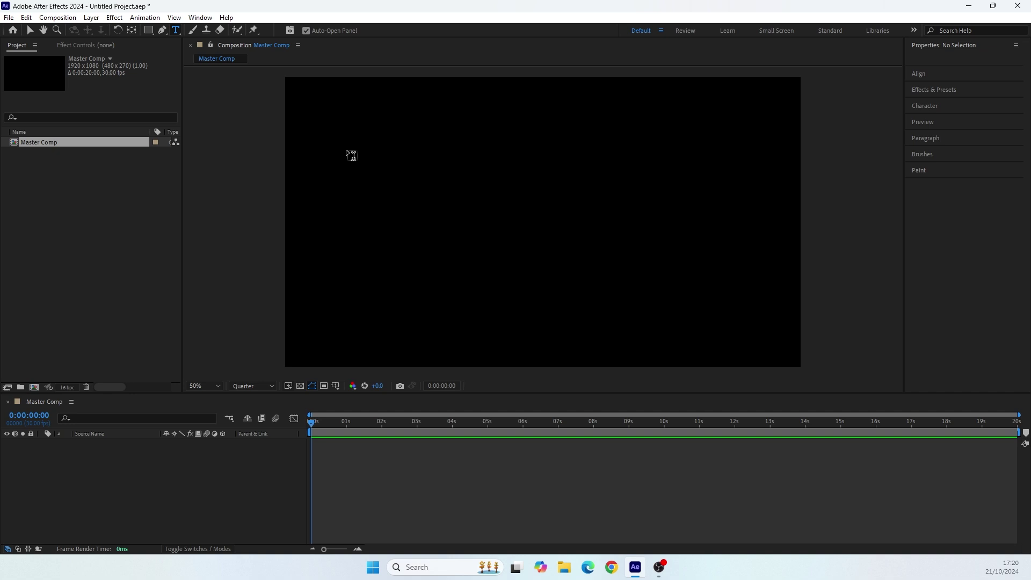
{"action": "left_click", "coordinate": [358, 156]}
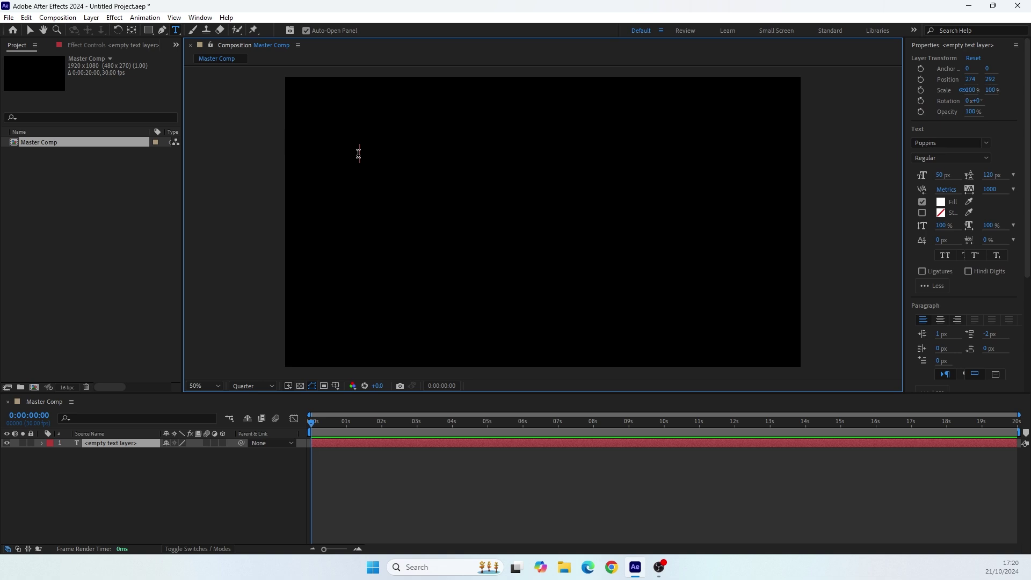
{"action": "type", "text": "."}
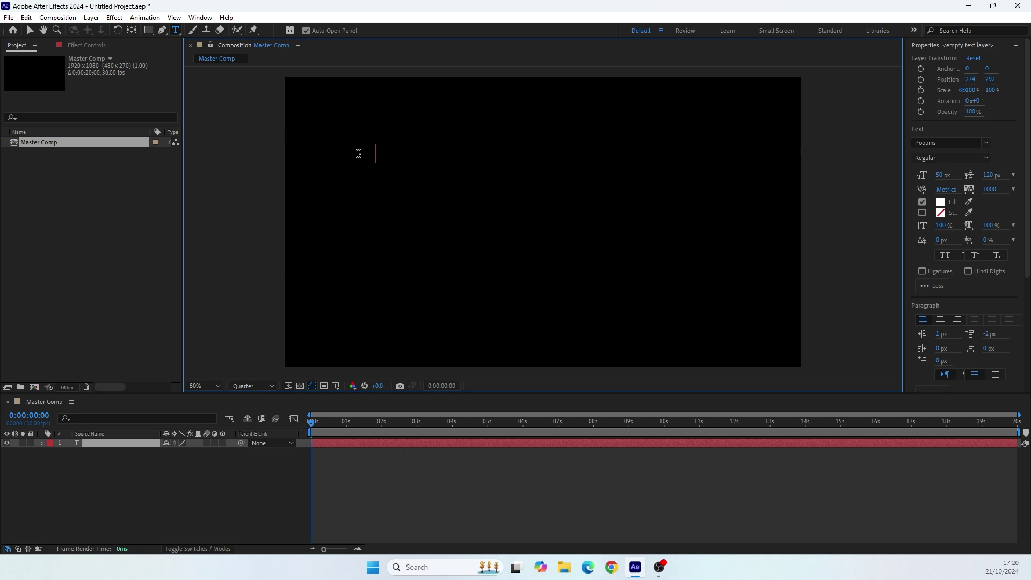
{"action": "type", "text": ".."}
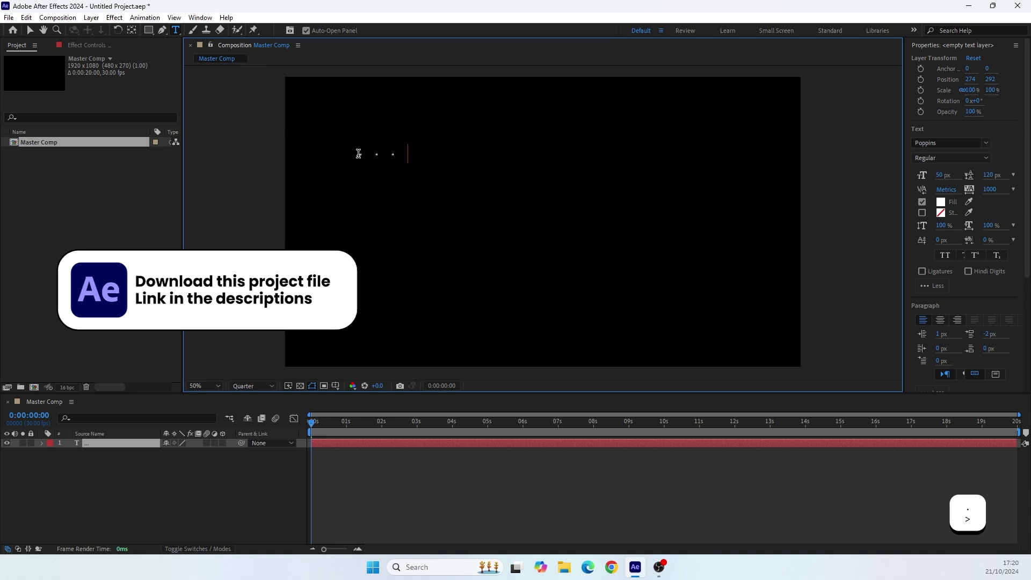
{"action": "type", "text": "...."}
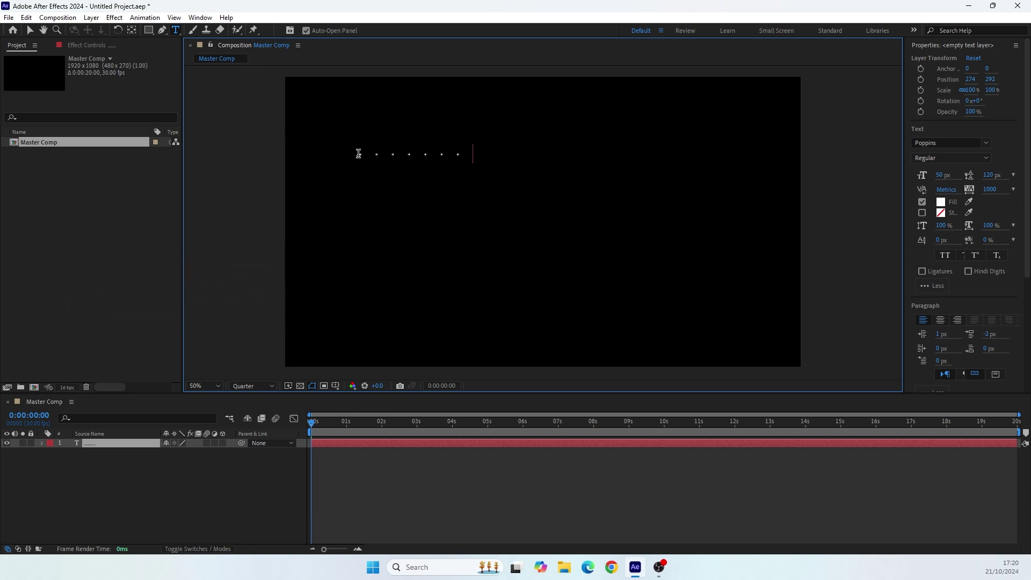
{"action": "type", "text": ".."}
- Enlarge the dot text to a font size of 237 px and set the preview resolution to Full
{"action": "double_click", "coordinate": [384, 153]}
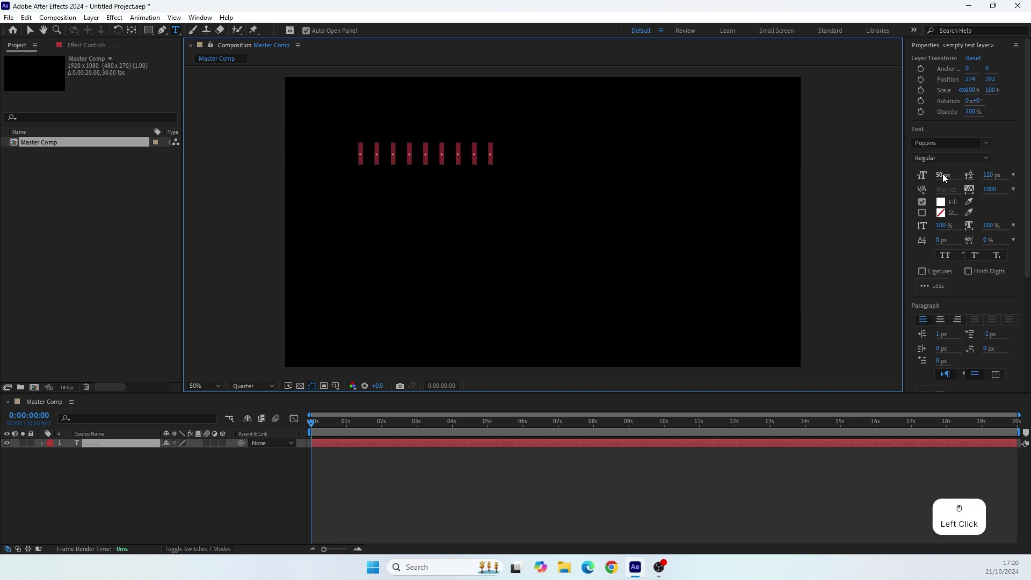
{"action": "left_click_drag", "start_coordinate": [939, 175], "coordinate": [1012, 202]}
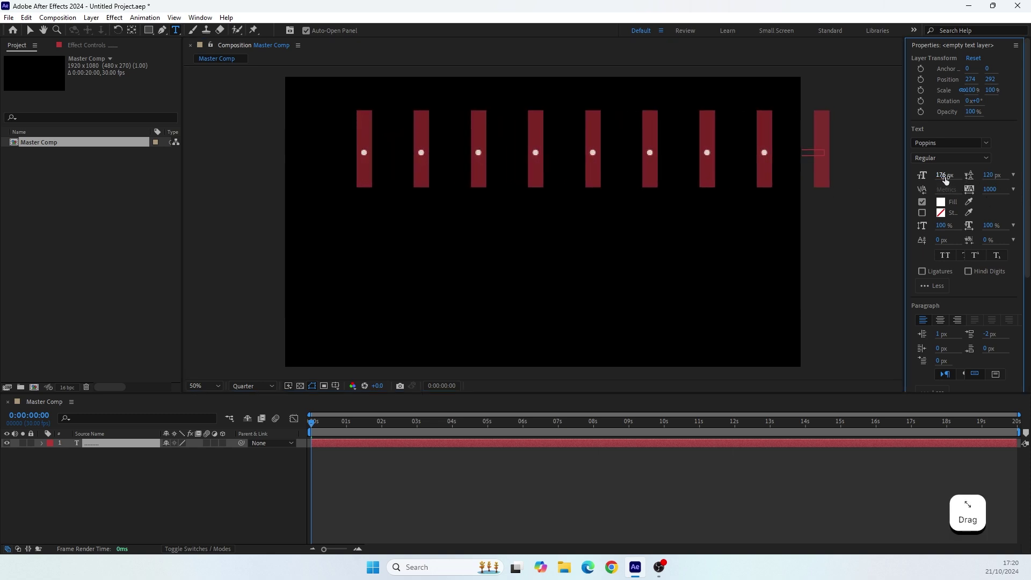
{"action": "left_click_drag", "start_coordinate": [944, 177], "coordinate": [985, 181]}
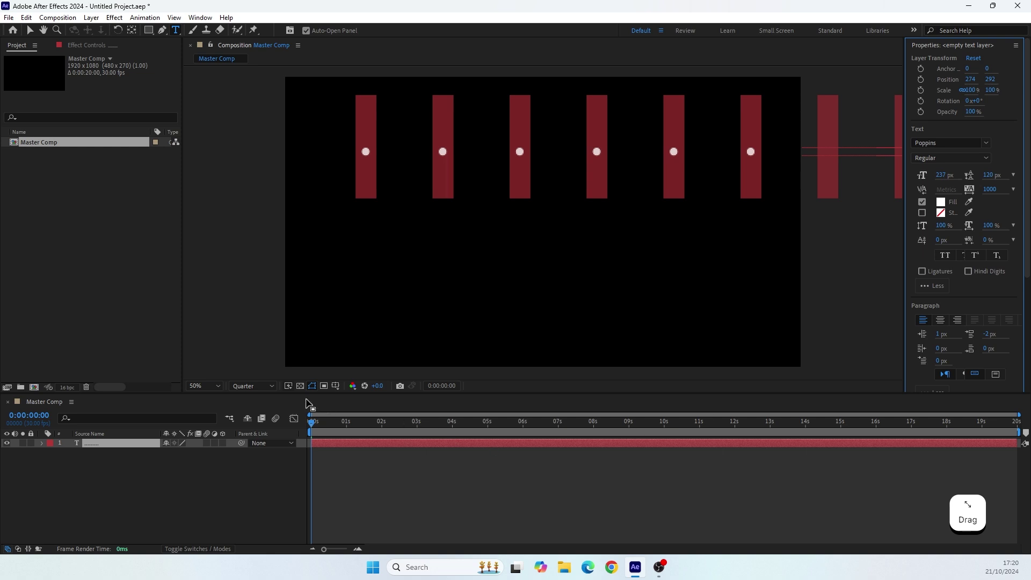
{"action": "left_click", "coordinate": [260, 387]}
{"action": "left_click", "coordinate": [244, 419]}
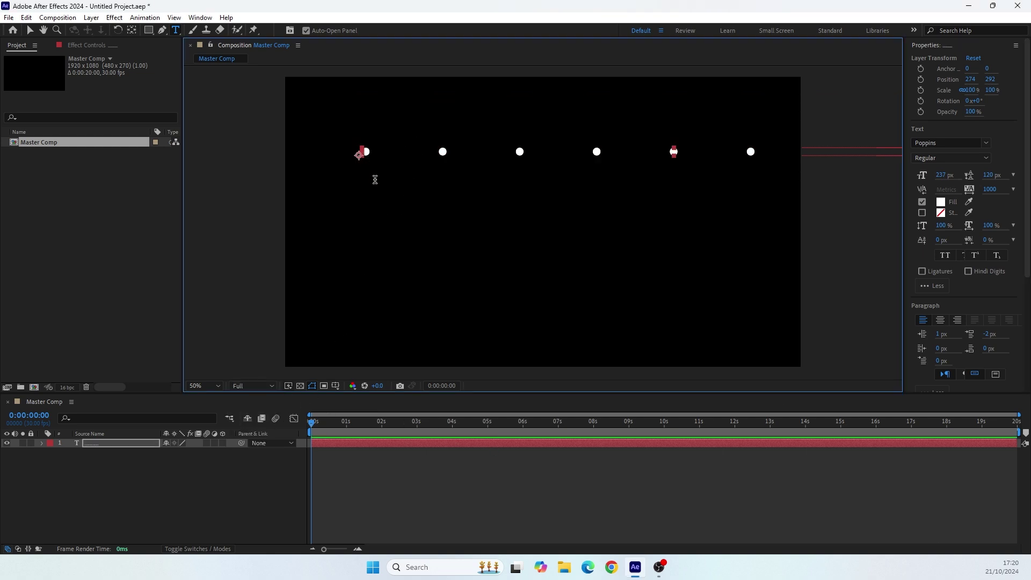
- Set the dot text's tracking to 0 and its leading to Auto
{"action": "left_click", "coordinate": [1013, 191]}
{"action": "left_click", "coordinate": [984, 277]}
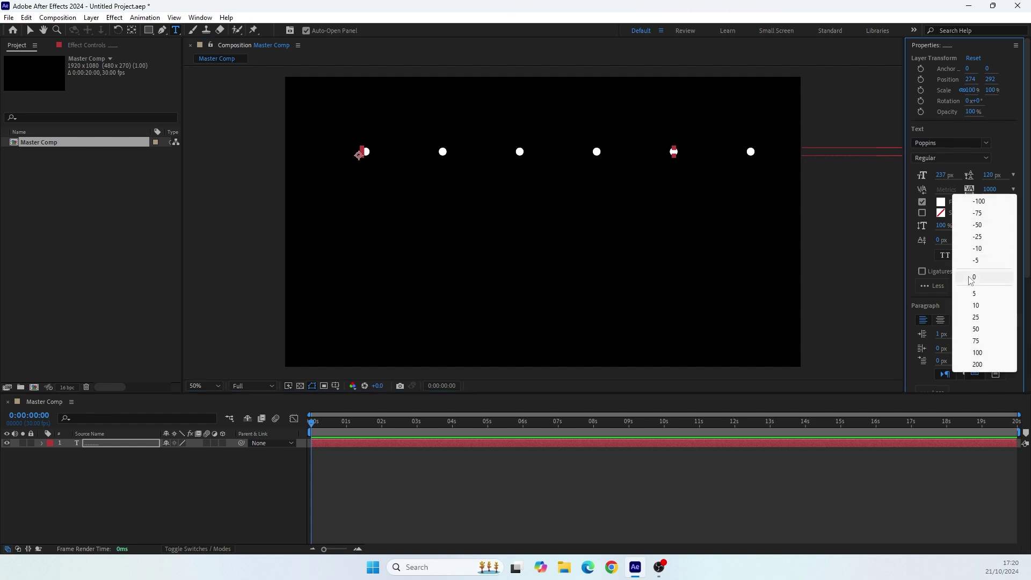
{"action": "left_click", "coordinate": [1013, 175]}
{"action": "left_click", "coordinate": [982, 184]}
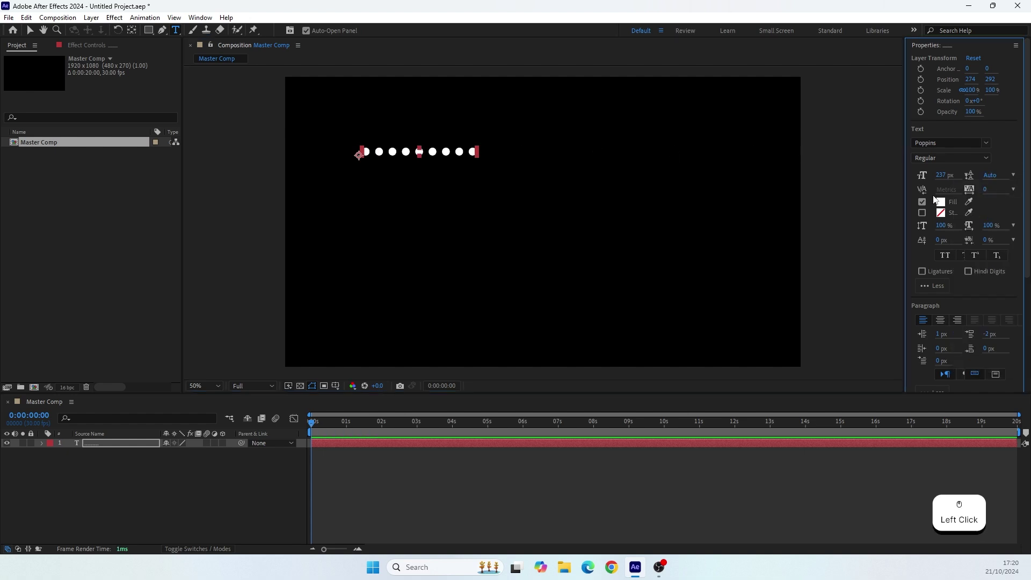
- Compare how the selected dots look in different fonts, finishing on Poppins Regular
{"action": "left_click", "coordinate": [380, 155]}
{"action": "double_click", "coordinate": [380, 155]}
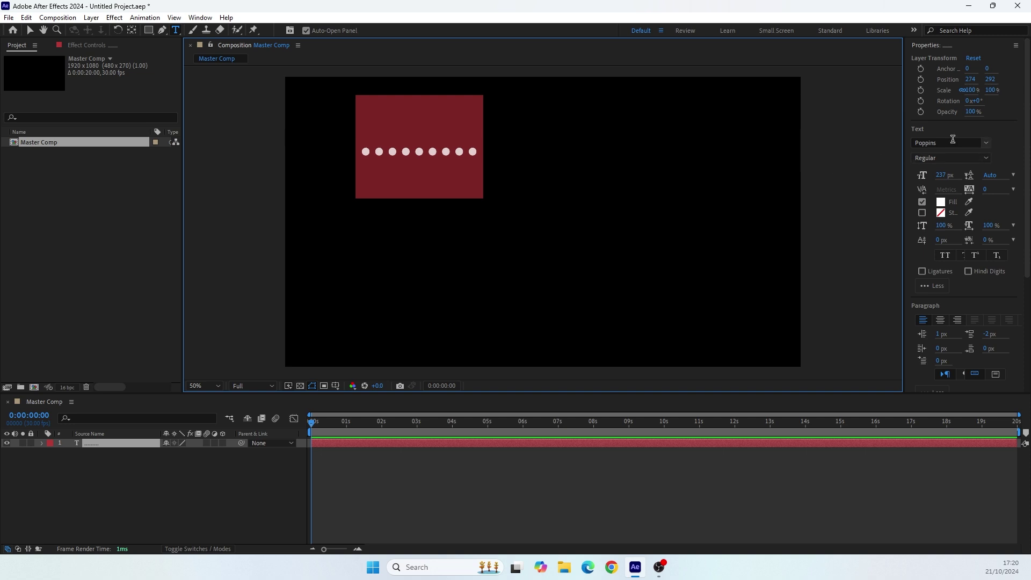
{"action": "left_click", "coordinate": [952, 139]}
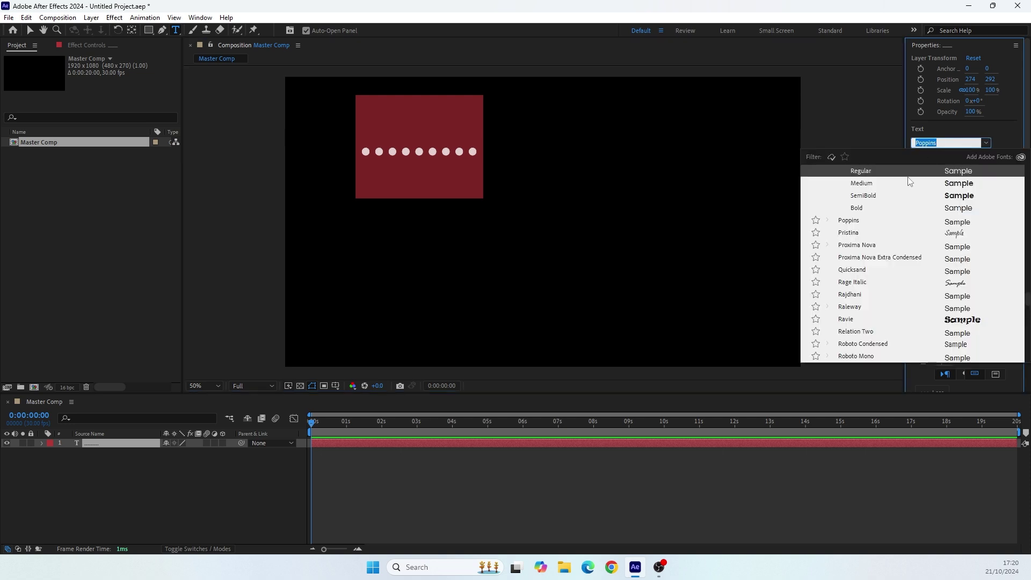
{"action": "scroll", "coordinate": [853, 218], "scroll_direction": "down", "scroll_amount": 3}
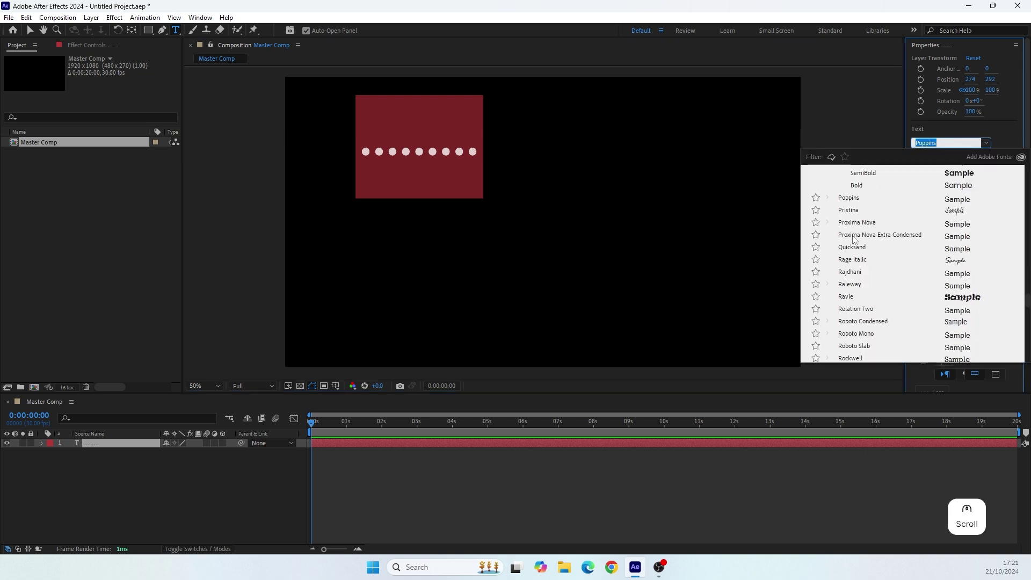
{"action": "scroll", "coordinate": [843, 241], "scroll_direction": "up", "scroll_amount": 2}
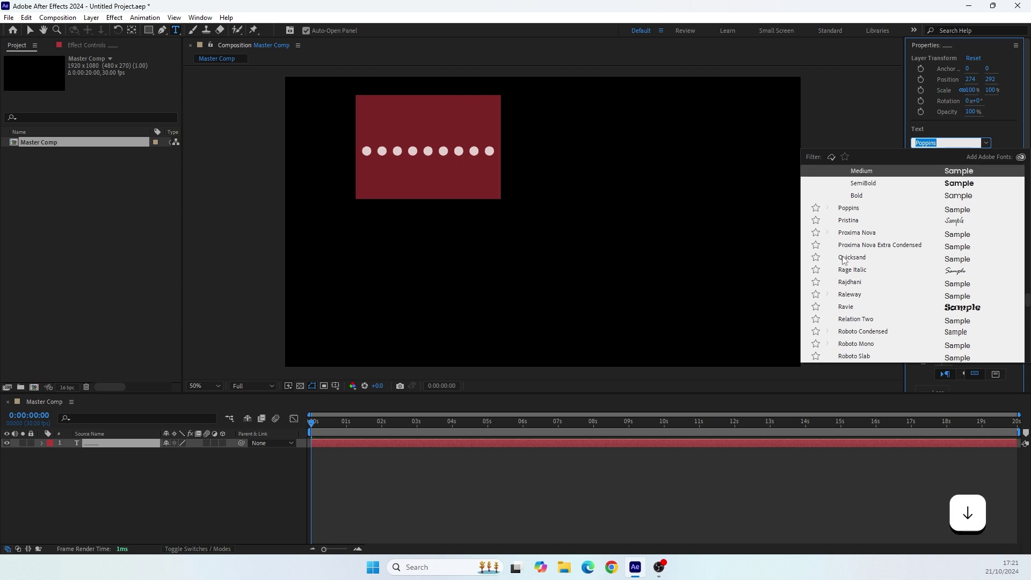
{"action": "key", "text": "Down"}
{"action": "key", "text": "Down"}
{"action": "key", "text": "Down"}
{"action": "key", "text": "Down"}
{"action": "key", "text": "Down"}
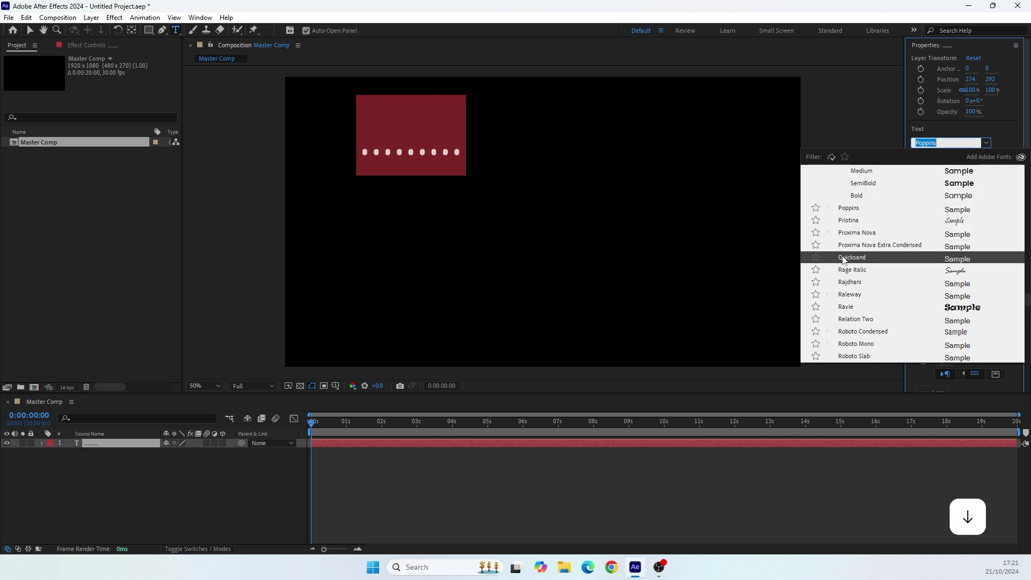
{"action": "key", "text": "Down"}
{"action": "key", "text": "Up"}
{"action": "key", "text": "Up"}
{"action": "key", "text": "Up"}
{"action": "key", "text": "Up"}
{"action": "key", "text": "Up"}
{"action": "key", "text": "Up"}
{"action": "key", "text": "Up"}
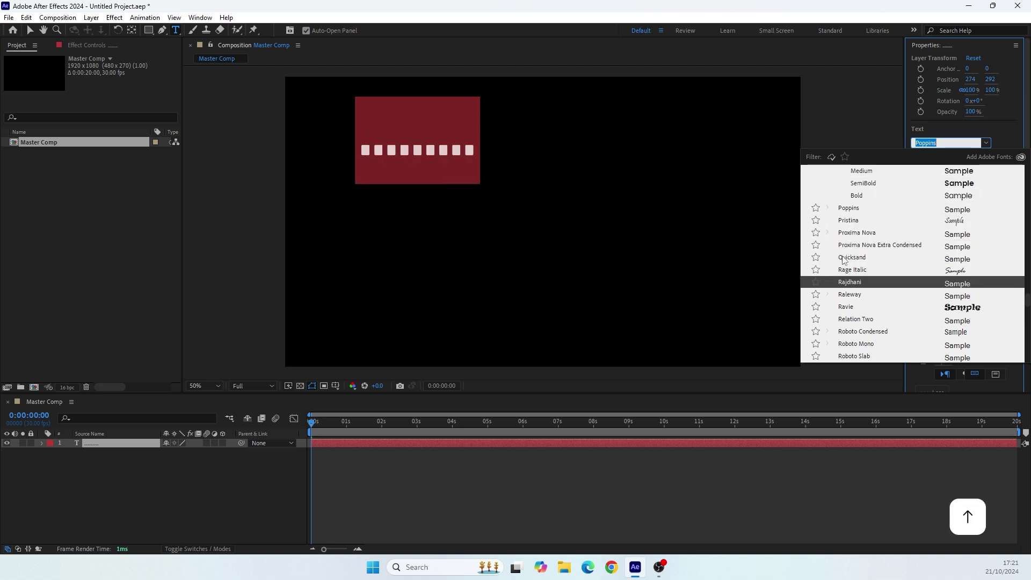
{"action": "key", "text": "Up"}
{"action": "key", "text": "Up"}
{"action": "key", "text": "Up"}
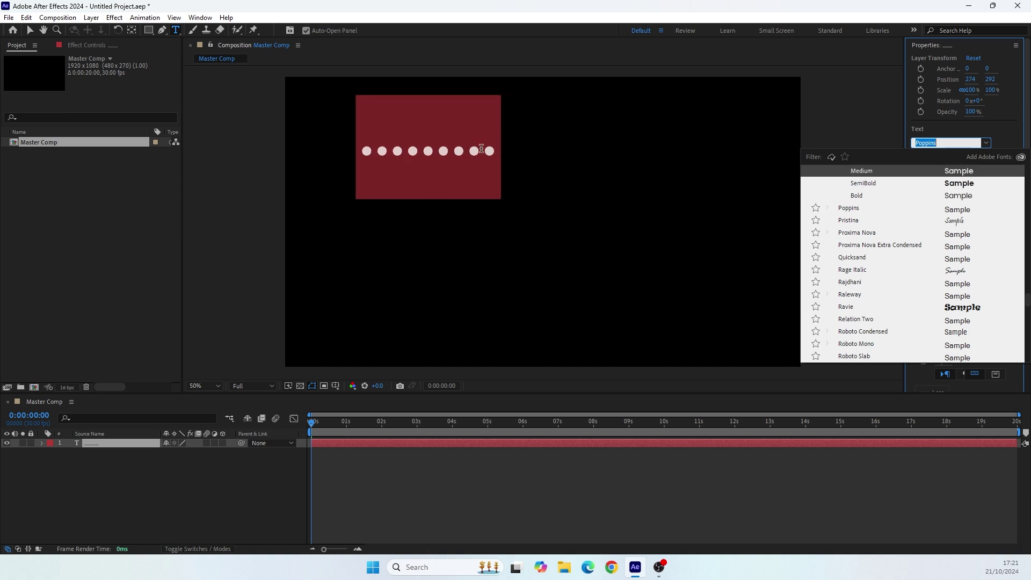
{"action": "key", "text": "Up"}
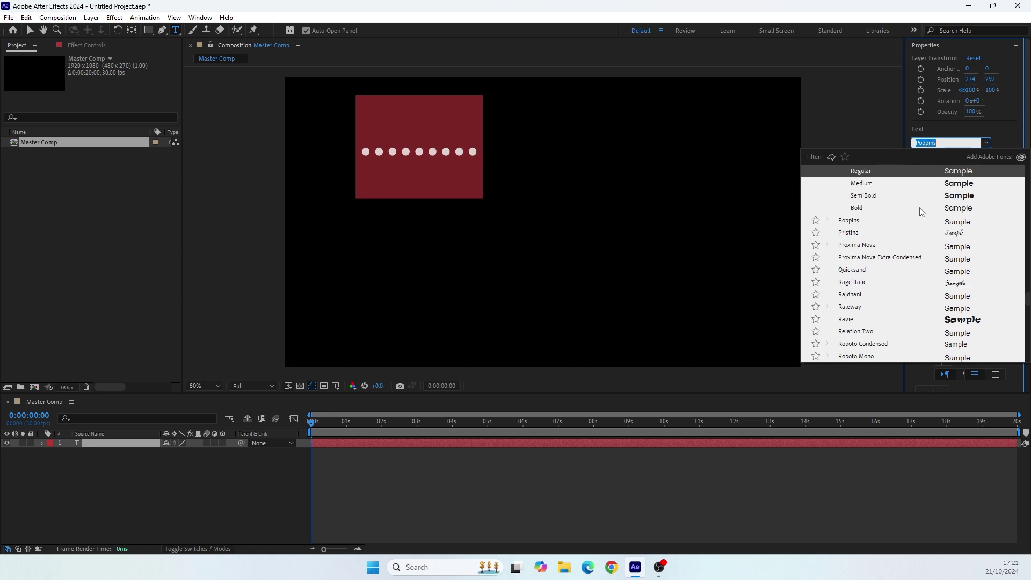
{"action": "key", "text": "Up"}
{"action": "key", "text": "Up"}
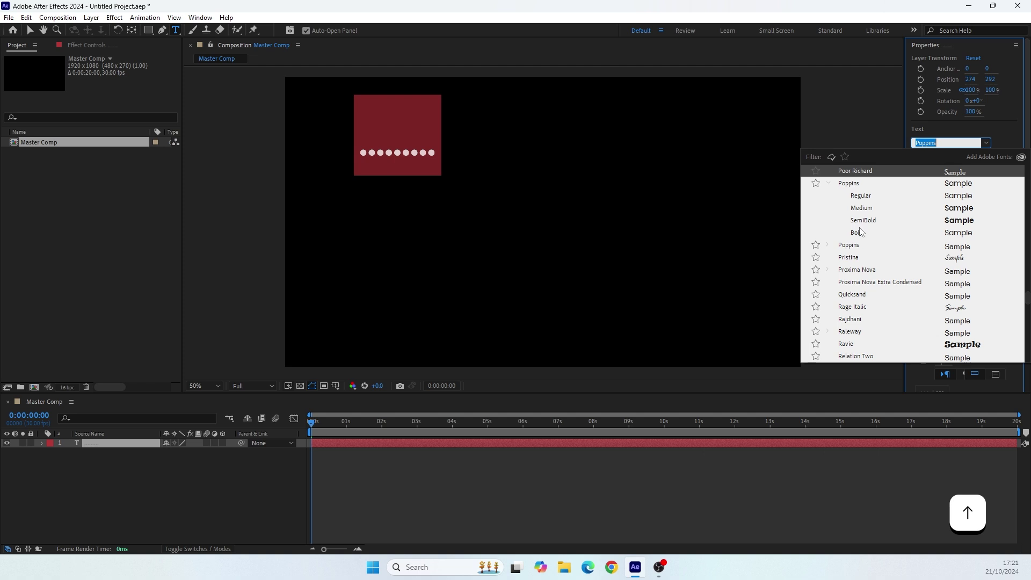
{"action": "left_click", "coordinate": [858, 199]}
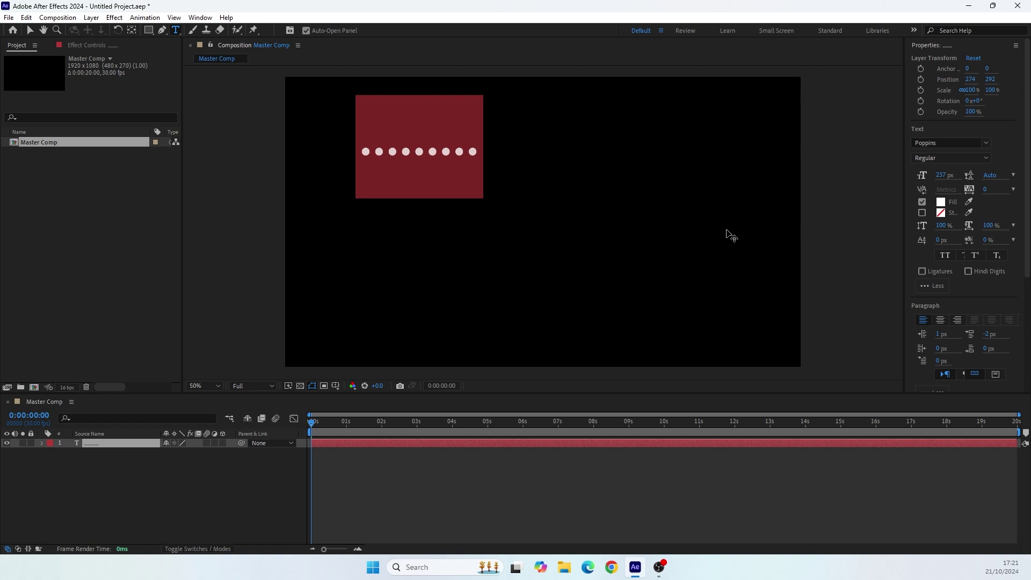
- Show the Proportional Grid over the composition
{"action": "left_click", "coordinate": [335, 386]}
{"action": "left_click", "coordinate": [357, 410]}
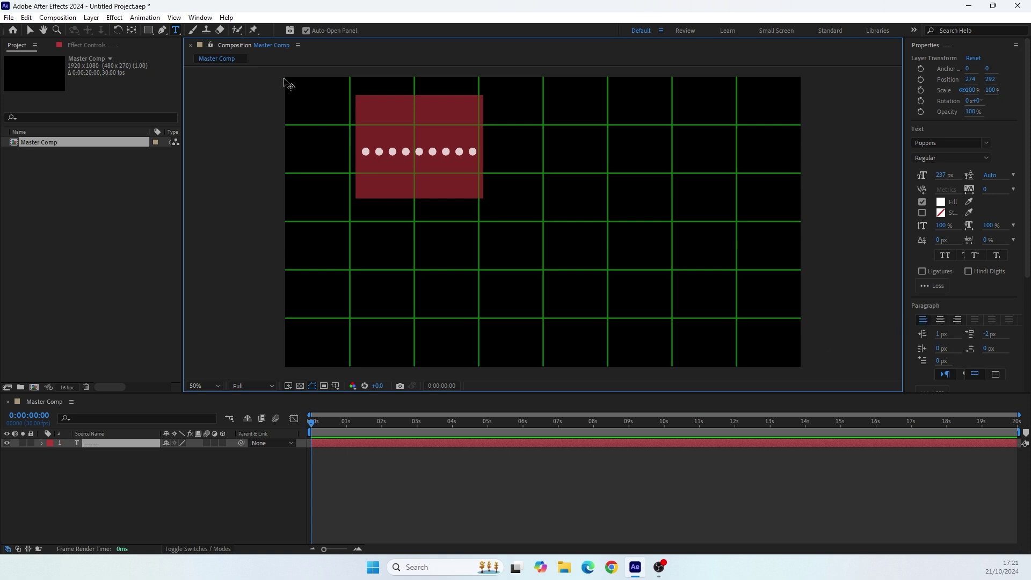
{"action": "left_click", "coordinate": [201, 18]}
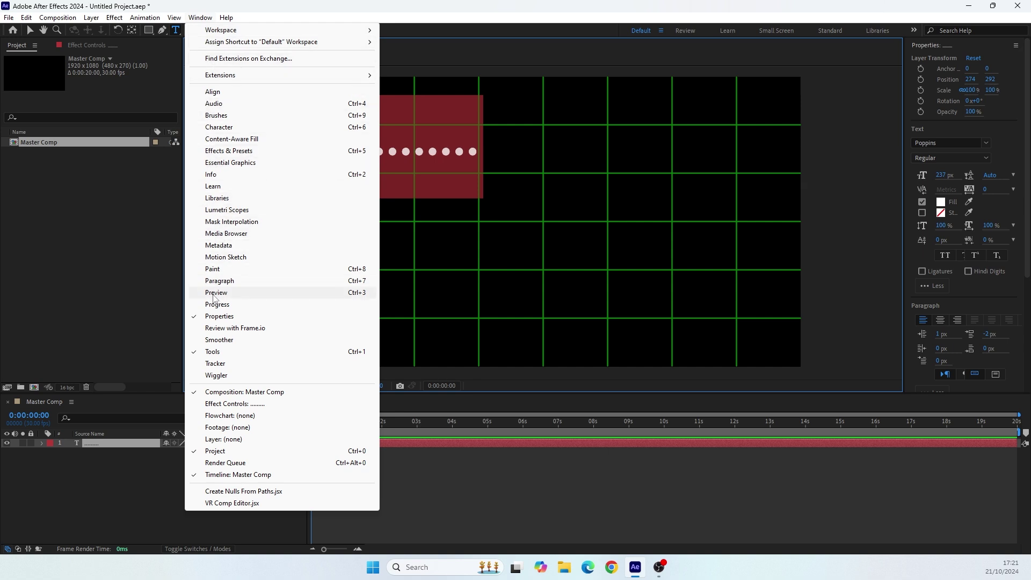
{"action": "left_click", "coordinate": [939, 374]}
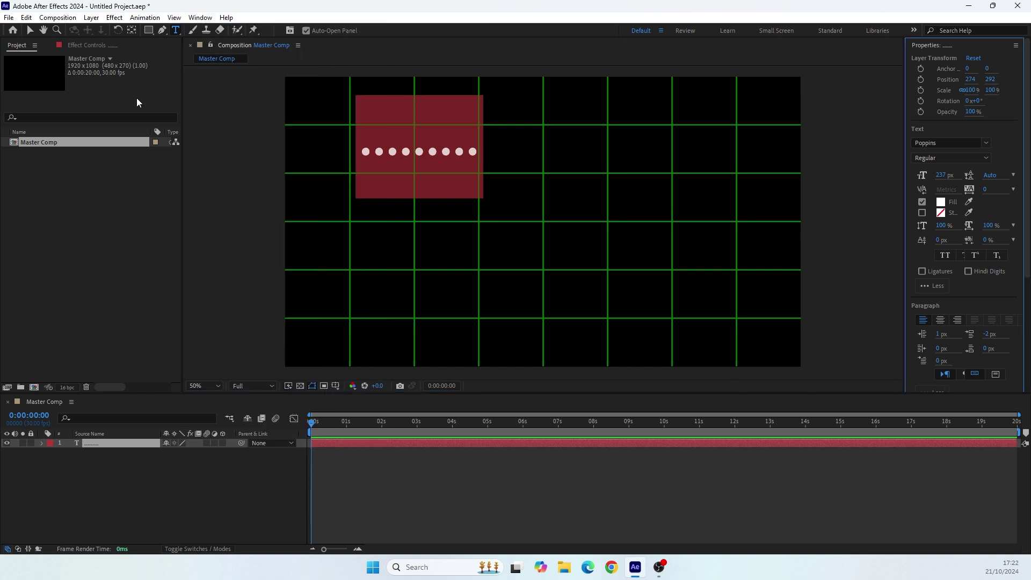
- Move the dot row to position 218, 194 so its first dot sits on the grid's upper-left intersection
{"action": "left_click", "coordinate": [30, 31]}
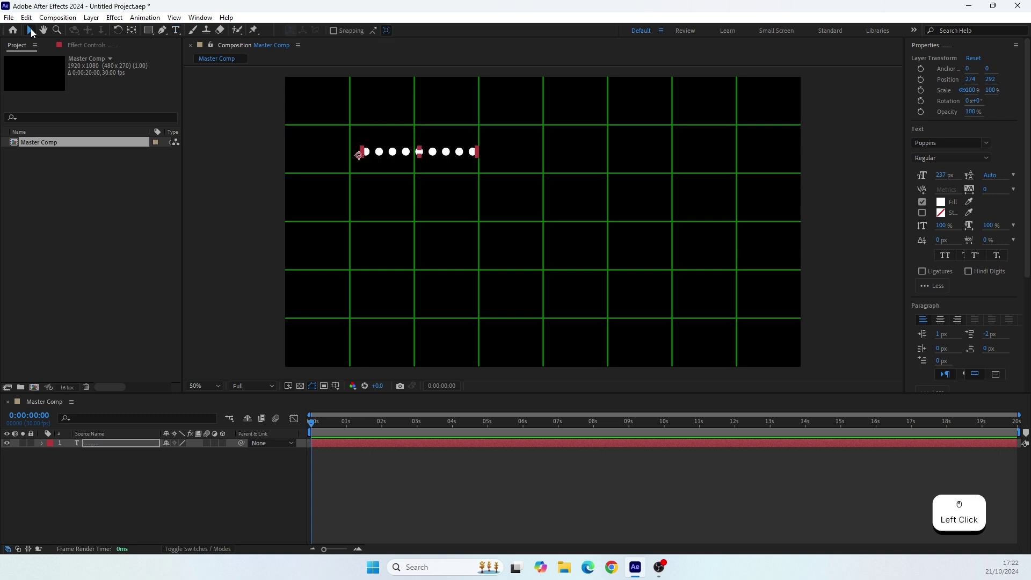
{"action": "left_click_drag", "start_coordinate": [393, 156], "coordinate": [366, 141]}
{"action": "key", "text": "Up"}
{"action": "key", "text": "Up"}
{"action": "key", "text": "Up"}
{"action": "key", "text": "Up"}
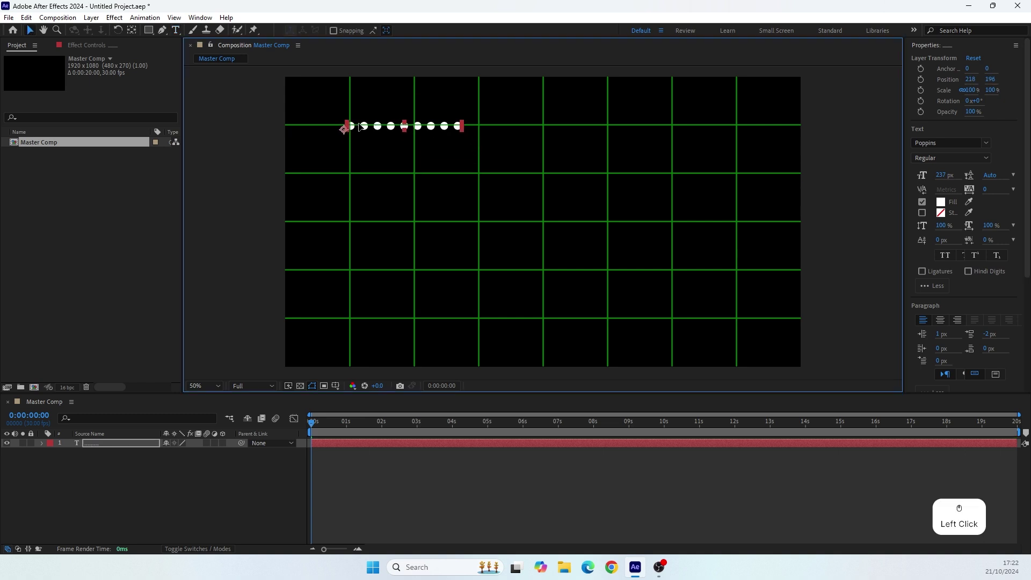
{"action": "key", "text": "Up"}
{"action": "key", "text": "Up"}
- Move the dot row's anchor point to the centre of its first dot, at 26, -14
{"action": "scroll", "coordinate": [329, 120], "scroll_direction": "up", "scroll_amount": 1}
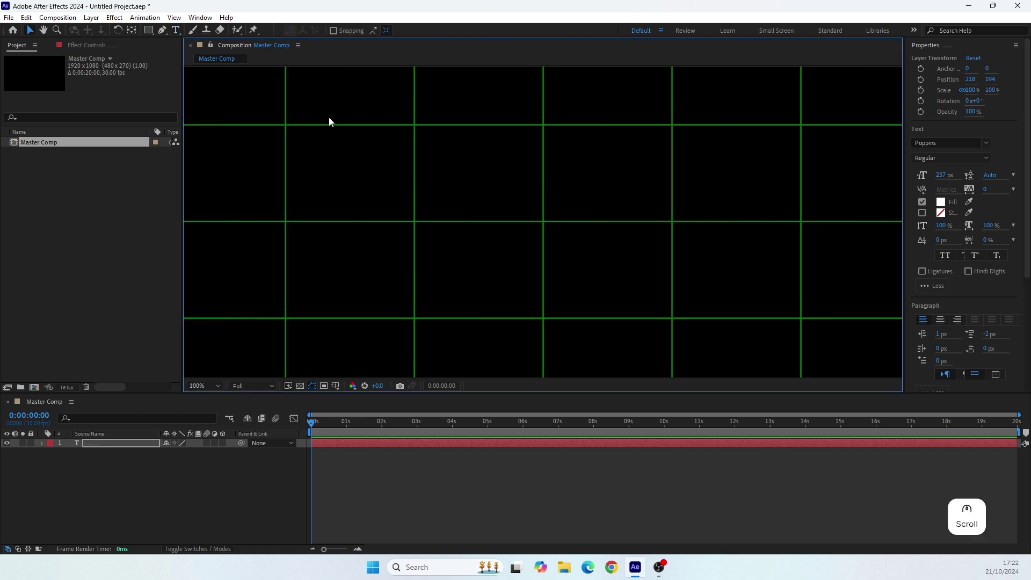
{"action": "key", "text": "space"}
{"action": "left_click_drag", "start_coordinate": [264, 150], "coordinate": [239, 160]}
{"action": "left_click", "coordinate": [131, 30]}
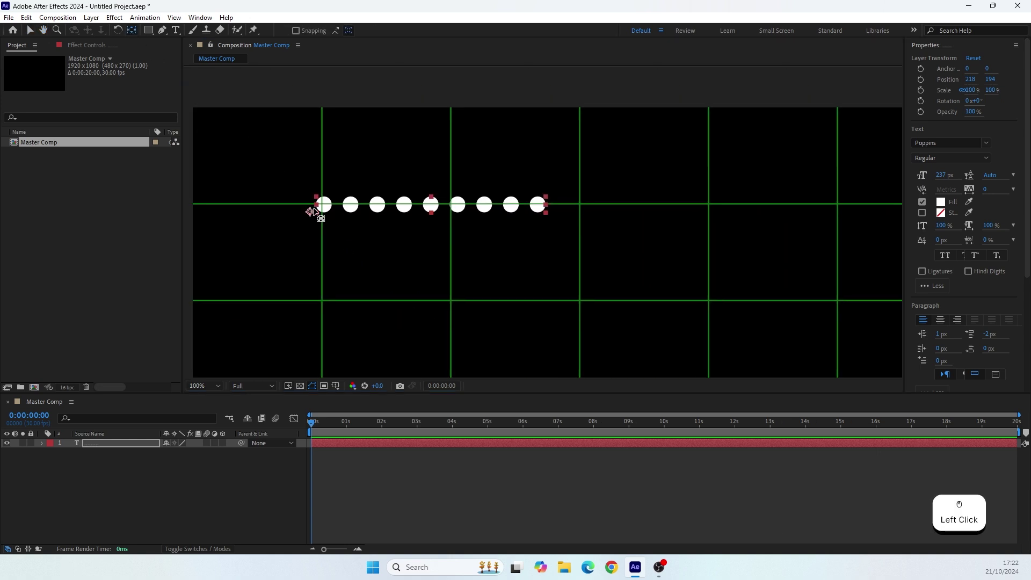
{"action": "scroll", "coordinate": [315, 216], "scroll_direction": "up", "scroll_amount": 1}
{"action": "key", "text": "space"}
{"action": "left_click_drag", "start_coordinate": [294, 219], "coordinate": [512, 265]}
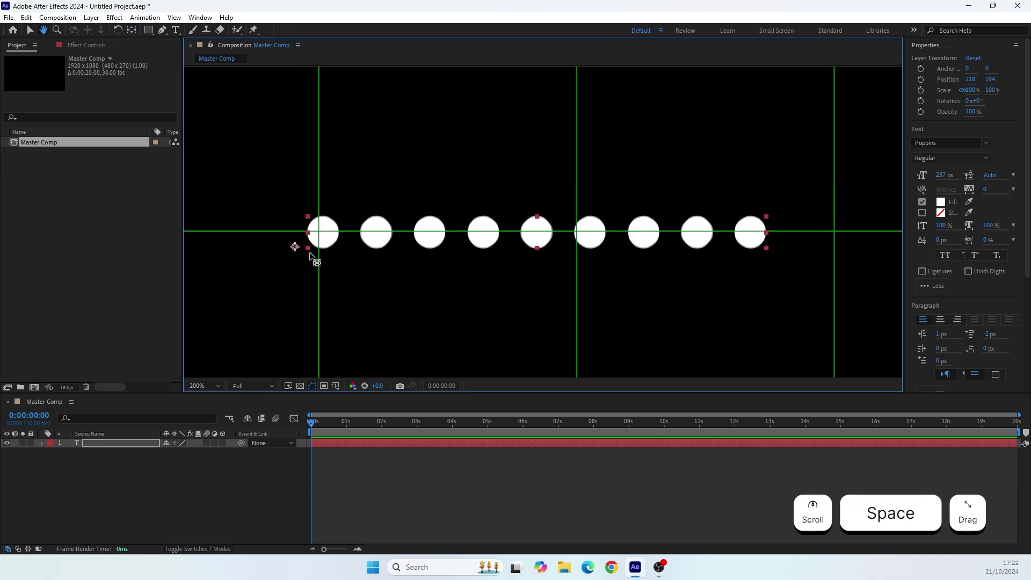
{"action": "left_click_drag", "start_coordinate": [294, 247], "coordinate": [324, 232]}
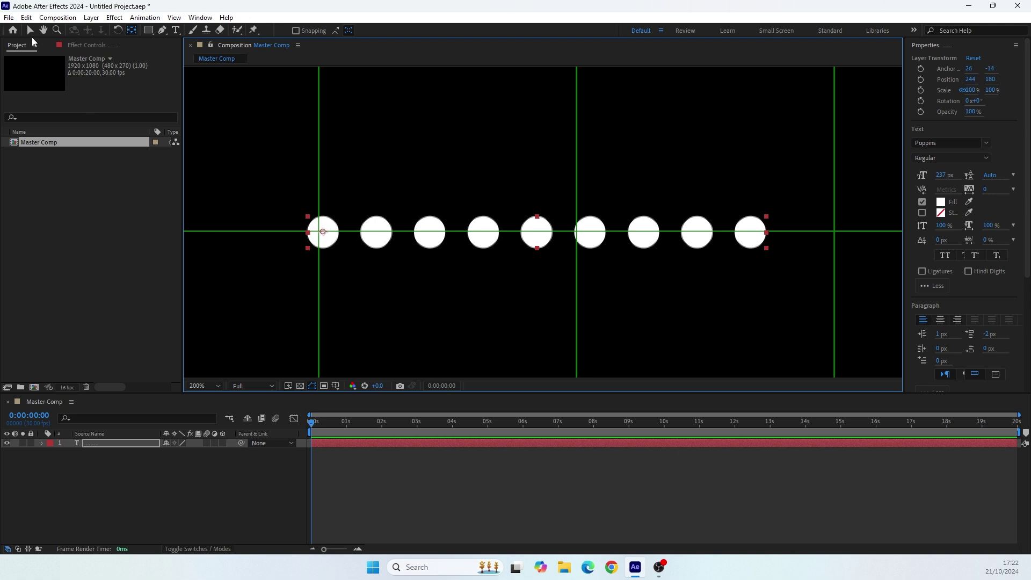
- Move the dot row to position 240.5, 180 so its first dot is centred on the grid's upper-left intersection
{"action": "left_click", "coordinate": [30, 31]}
{"action": "left_click_drag", "start_coordinate": [313, 242], "coordinate": [310, 245]}
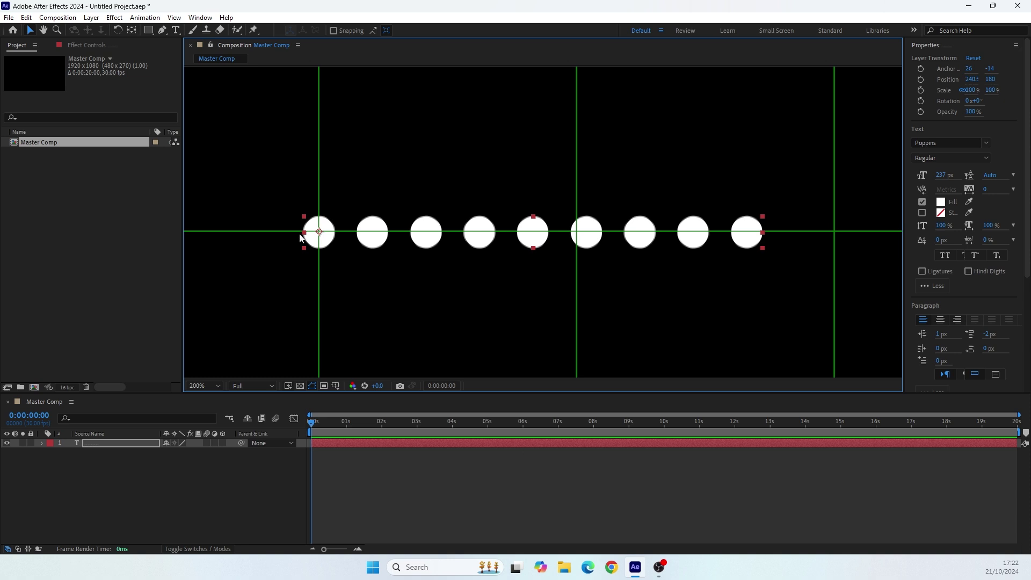
{"action": "scroll", "coordinate": [336, 239], "scroll_direction": "down", "scroll_amount": 2}
{"action": "key", "text": "space"}
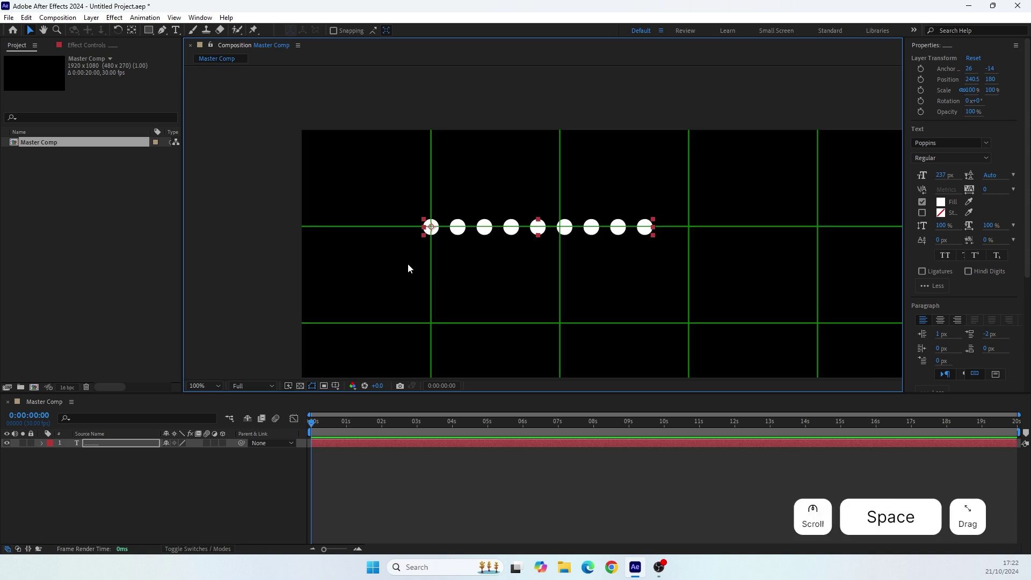
{"action": "left_click_drag", "start_coordinate": [407, 263], "coordinate": [329, 260]}
{"action": "scroll", "coordinate": [385, 243], "scroll_direction": "down", "scroll_amount": 1}
{"action": "left_click_drag", "start_coordinate": [408, 285], "coordinate": [320, 201]}
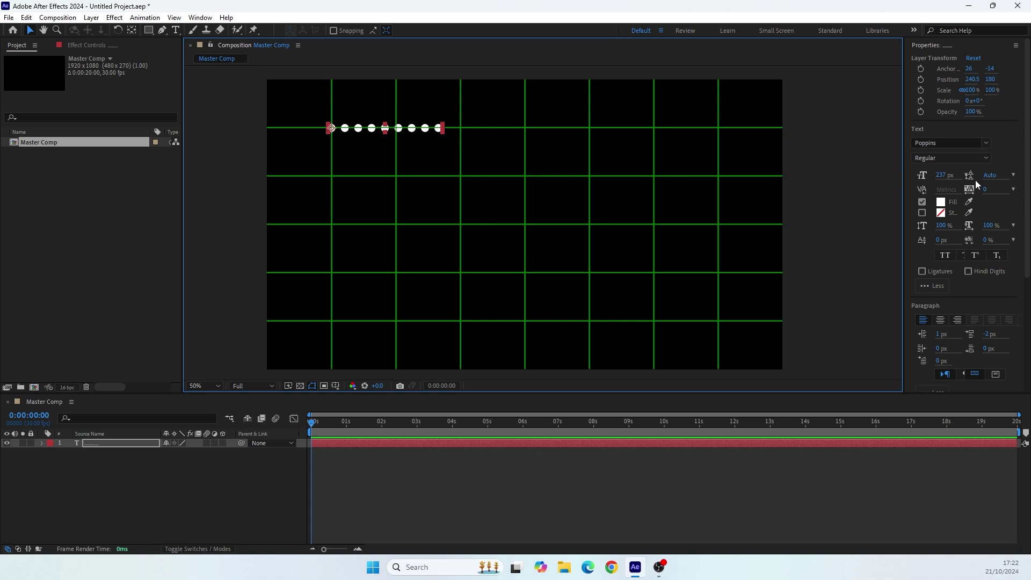
- Set the dot row's tracking to 550 so its last dot is centred on the grid's rightmost vertical line
{"action": "left_click_drag", "start_coordinate": [985, 191], "coordinate": [999, 191]}
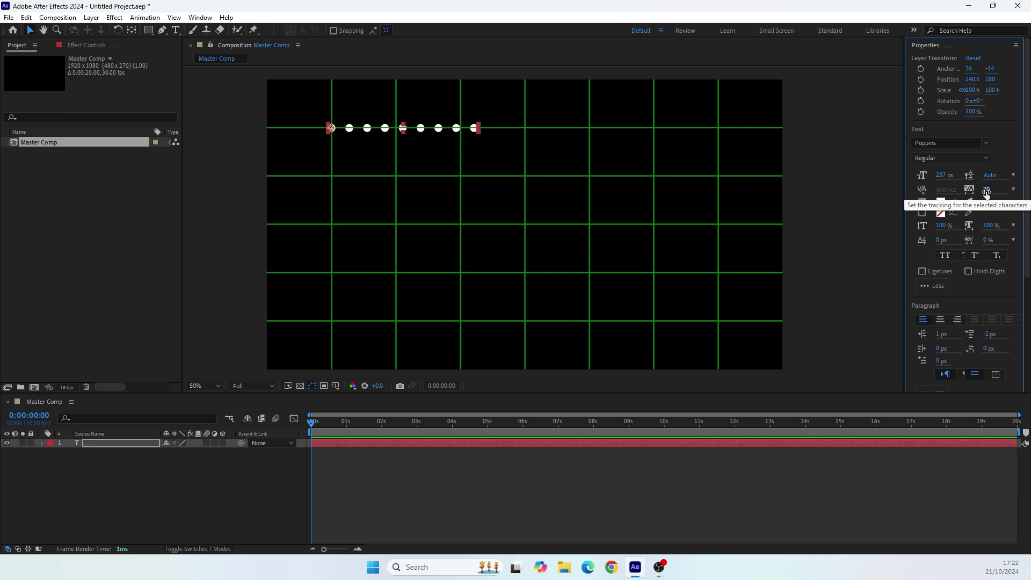
{"action": "mouse_move", "coordinate": [984, 192]}
{"action": "left_mouse_down"}
{"action": "mouse_move", "coordinate": [1027, 203]}
{"action": "mouse_move", "coordinate": [990, 192]}
{"action": "left_mouse_up"}
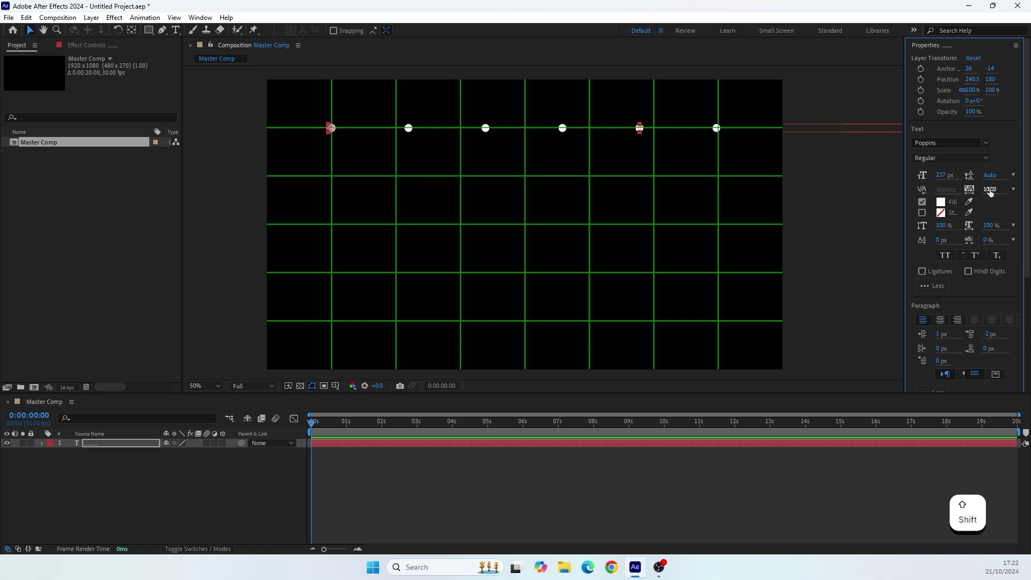
{"action": "left_click", "coordinate": [994, 195]}
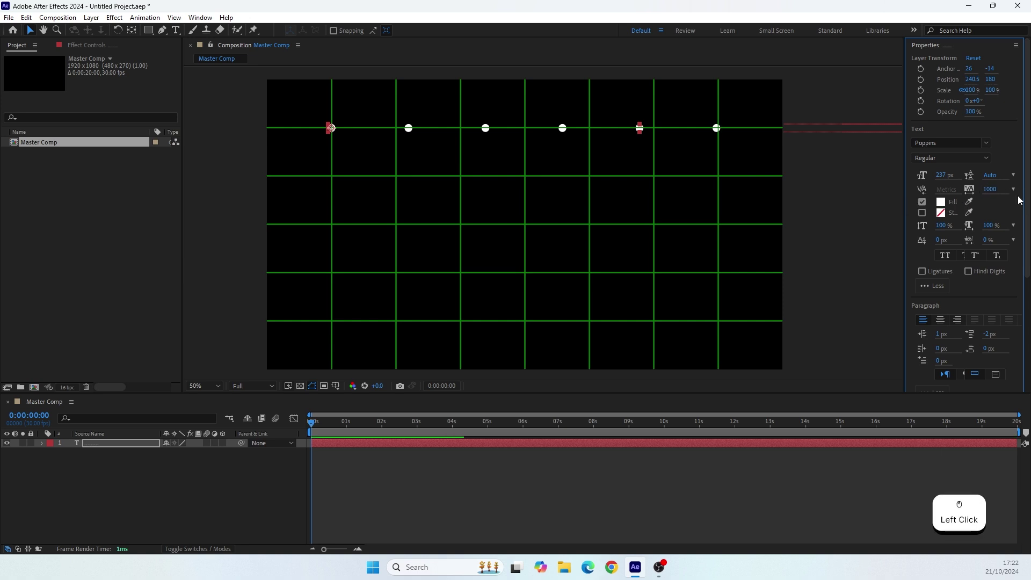
{"action": "left_click_drag", "start_coordinate": [994, 196], "coordinate": [962, 190]}
{"action": "left_click", "coordinate": [990, 193]}
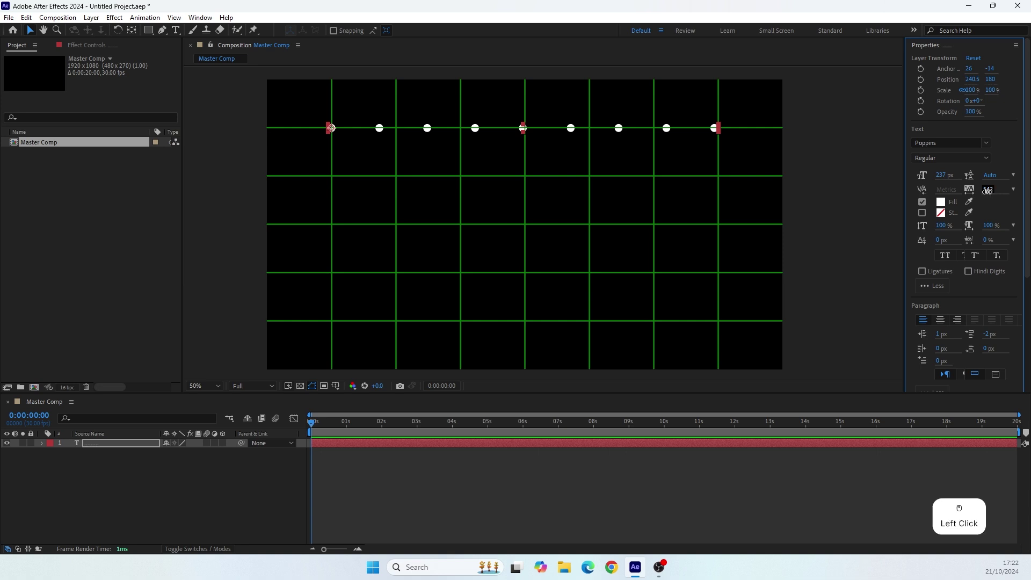
{"action": "key", "text": "Up"}
{"action": "key", "text": "Up"}
{"action": "key", "text": "Up"}
{"action": "key", "text": "Up"}
{"action": "key", "text": "Up"}
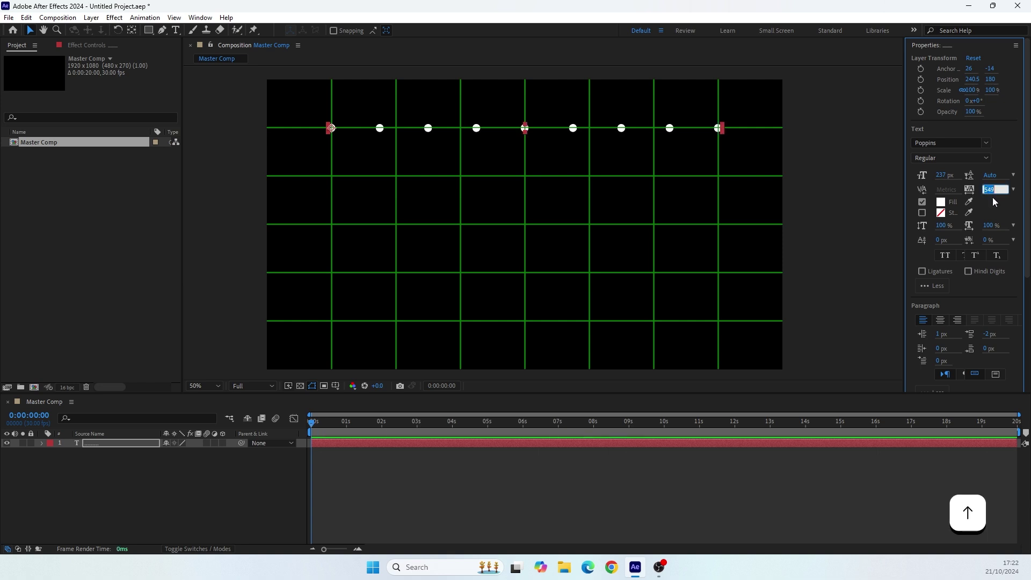
{"action": "key", "text": "Down"}
{"action": "key", "text": "Up"}
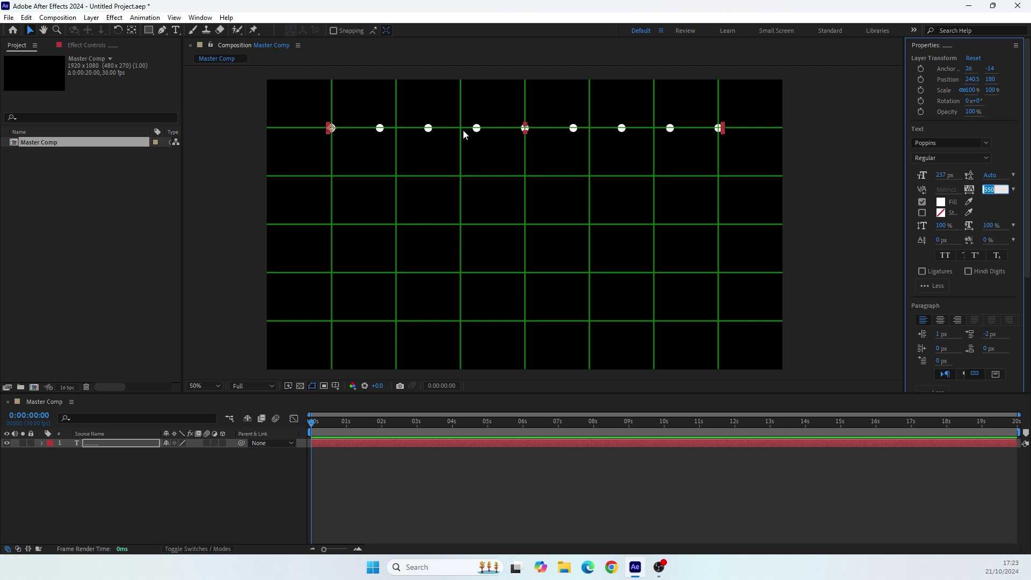
- Copy the row of dots and paste it on four new lines below within the same text layer
{"action": "double_click", "coordinate": [483, 153]}
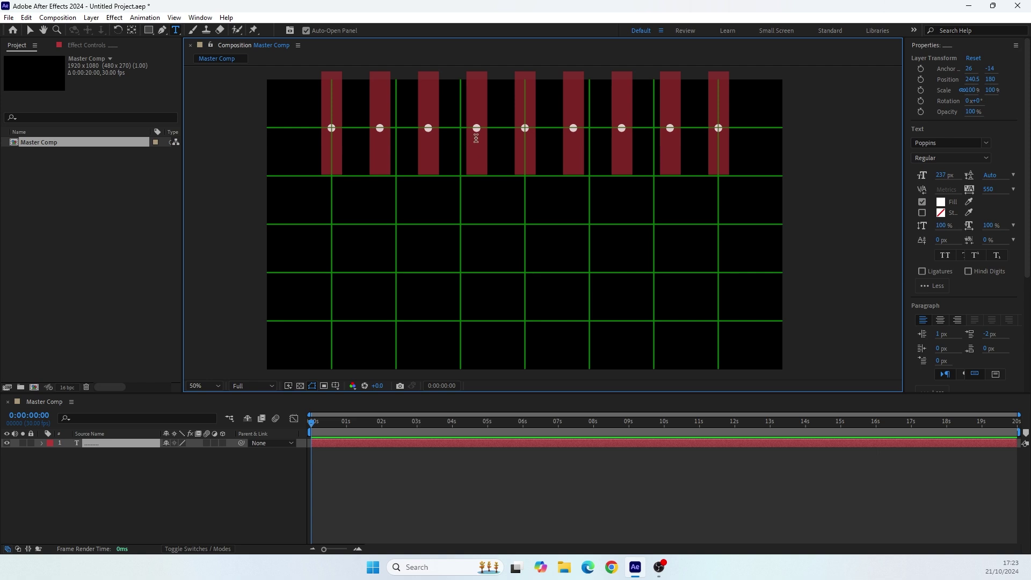
{"action": "key", "text": "ctrl+c"}
{"action": "key", "text": "Right"}
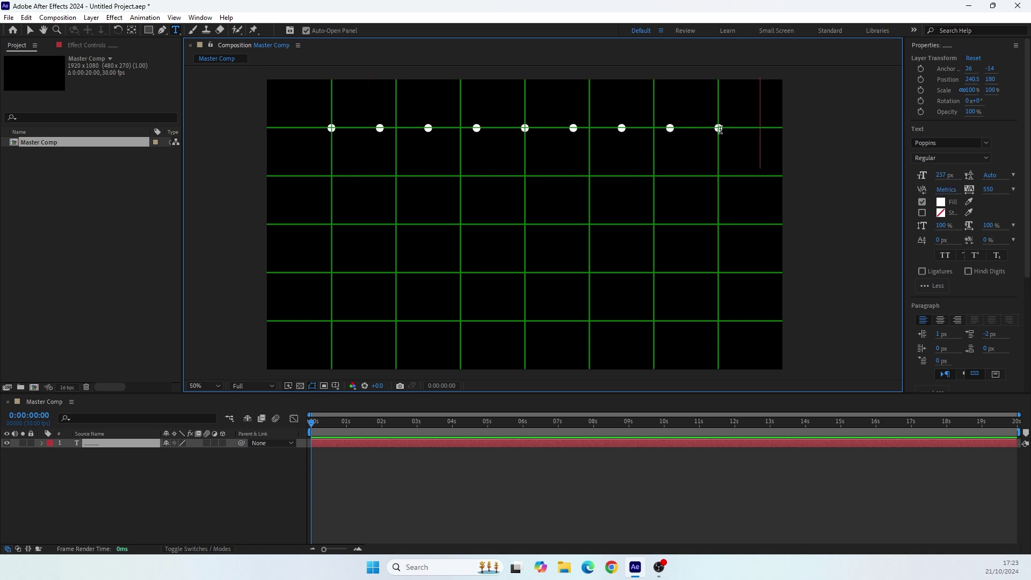
{"action": "key", "text": "Return"}
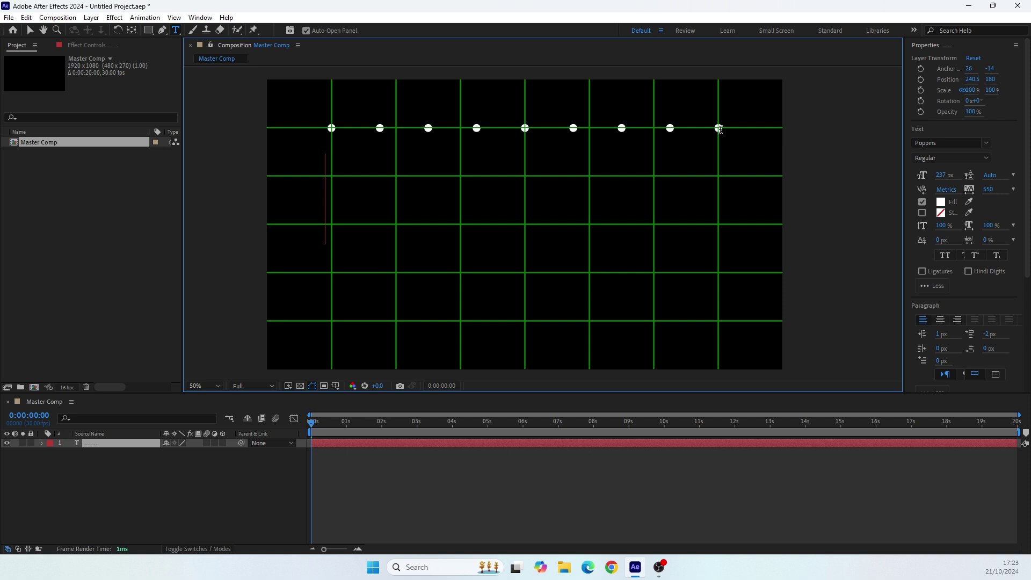
{"action": "key", "text": "ctrl+v"}
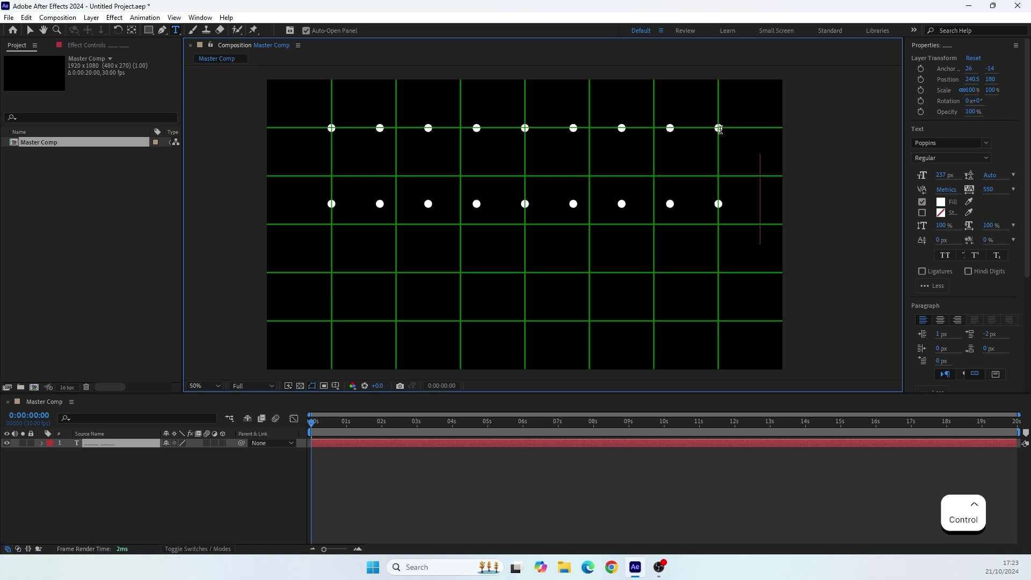
{"action": "key", "text": "Return"}
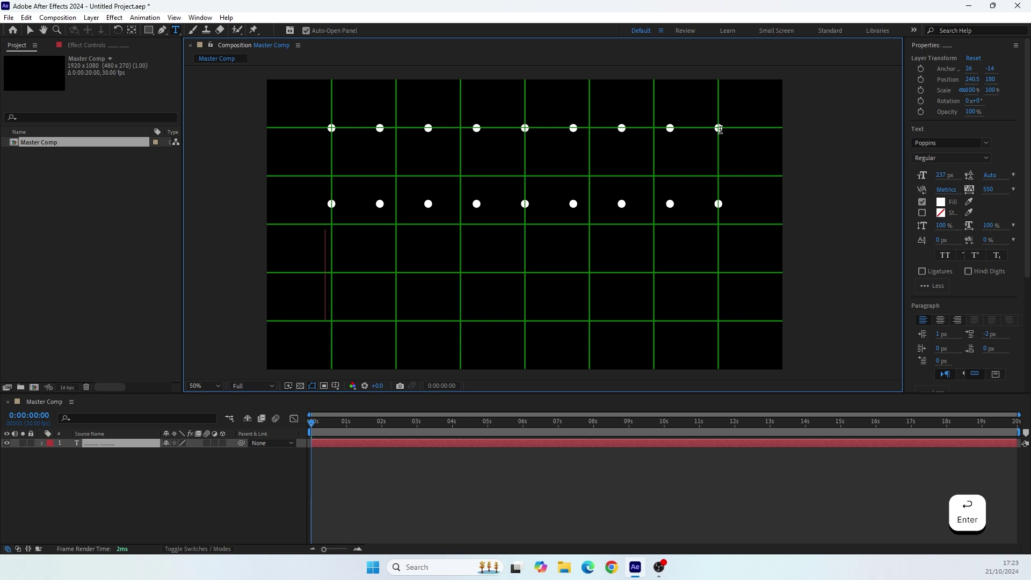
{"action": "key", "text": "ctrl+v"}
{"action": "key", "text": "Return"}
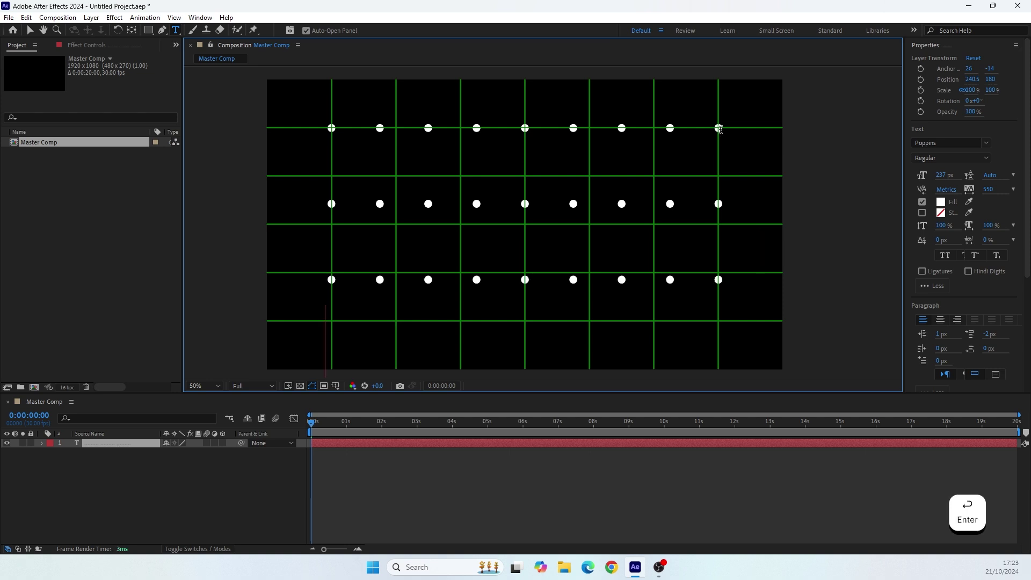
{"action": "key", "text": "ctrl+v"}
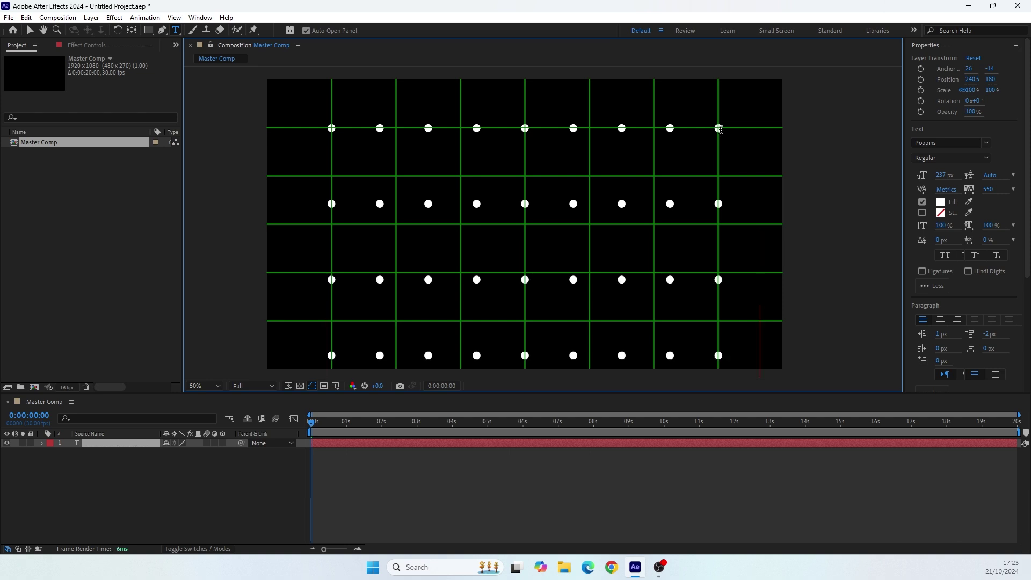
{"action": "key", "text": "Return"}
{"action": "key", "text": "ctrl+v"}
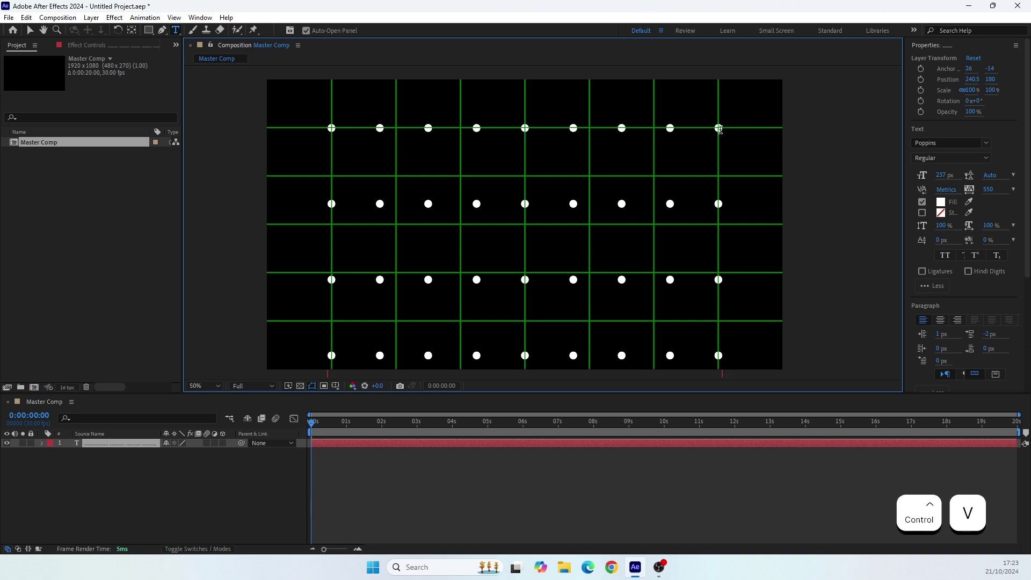
- Set the leading of all five dot rows to 182 px to match the grid lines, and hide the Proportional Grid
{"action": "key", "text": "ctrl+a"}
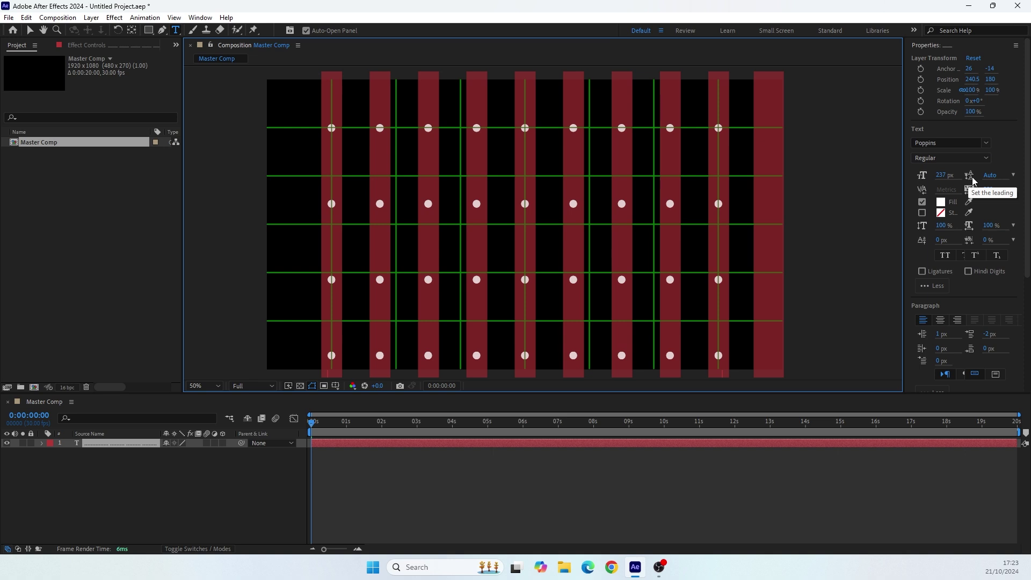
{"action": "left_click_drag", "start_coordinate": [972, 180], "coordinate": [996, 181]}
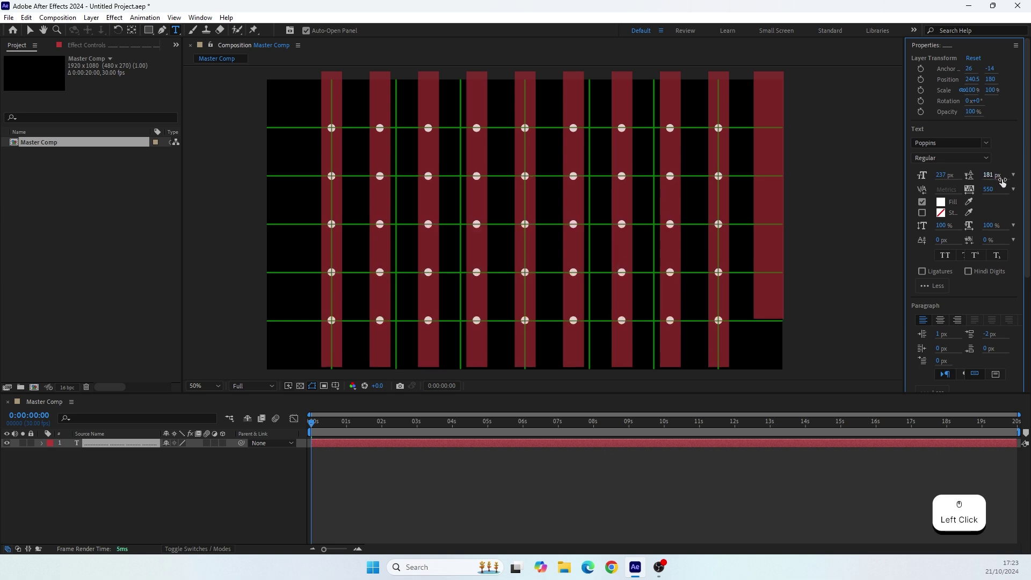
{"action": "left_click", "coordinate": [995, 181]}
{"action": "key", "text": "Up"}
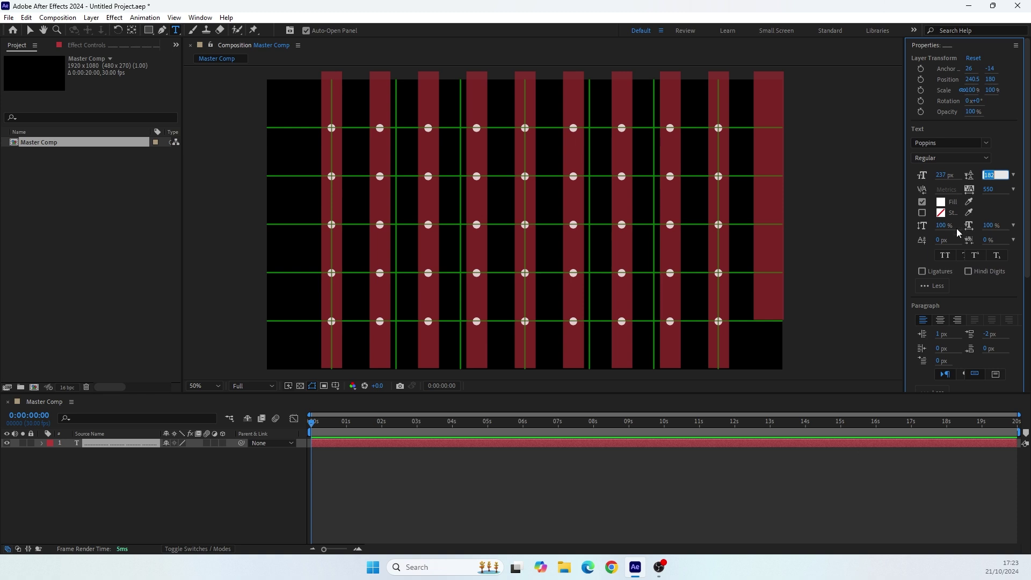
{"action": "left_click", "coordinate": [27, 33]}
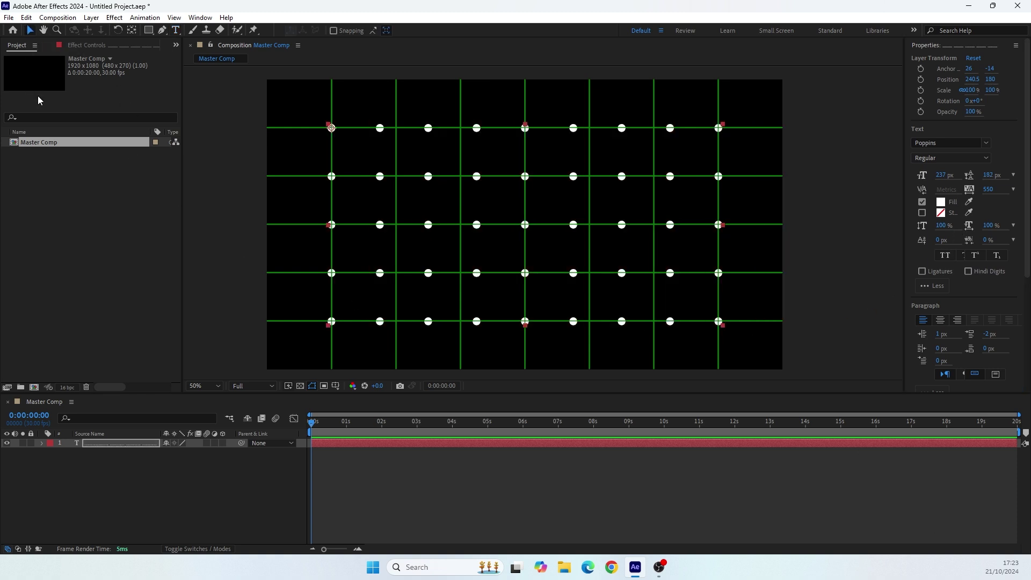
{"action": "left_click", "coordinate": [335, 385]}
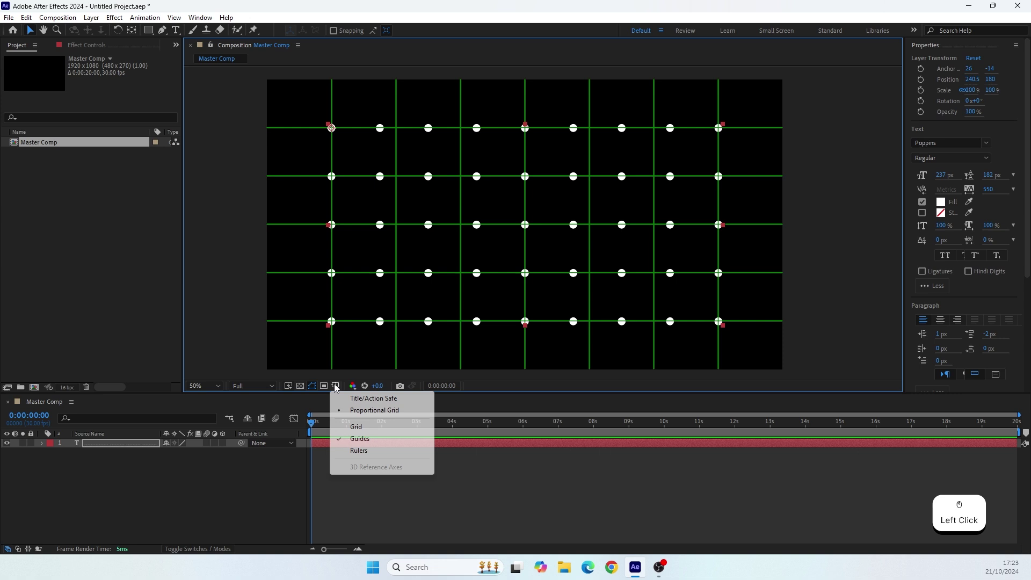
{"action": "left_click", "coordinate": [345, 409]}
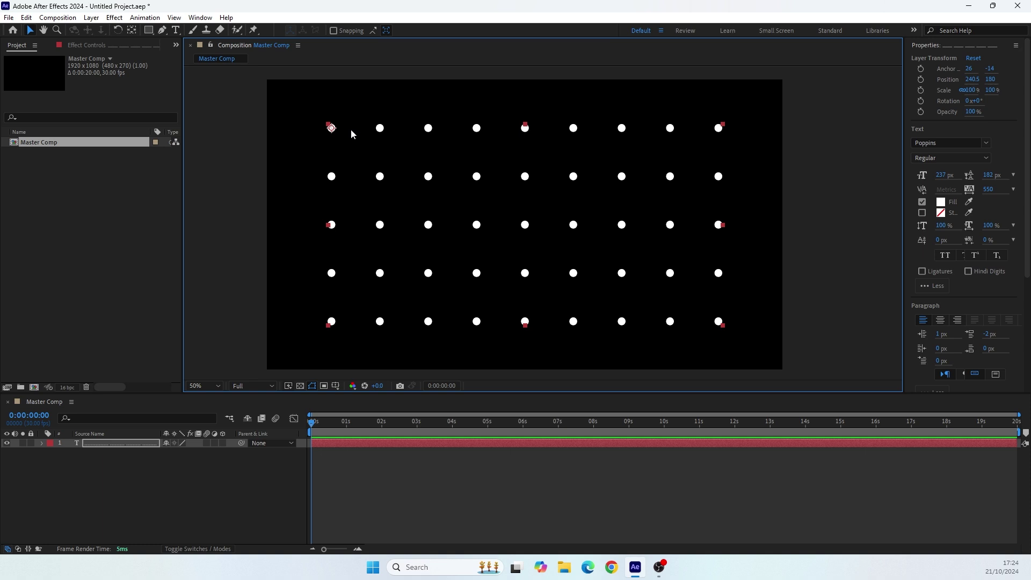
- Expand the dot text layer's properties and enable per-character 3D for it
{"action": "left_click", "coordinate": [95, 445]}
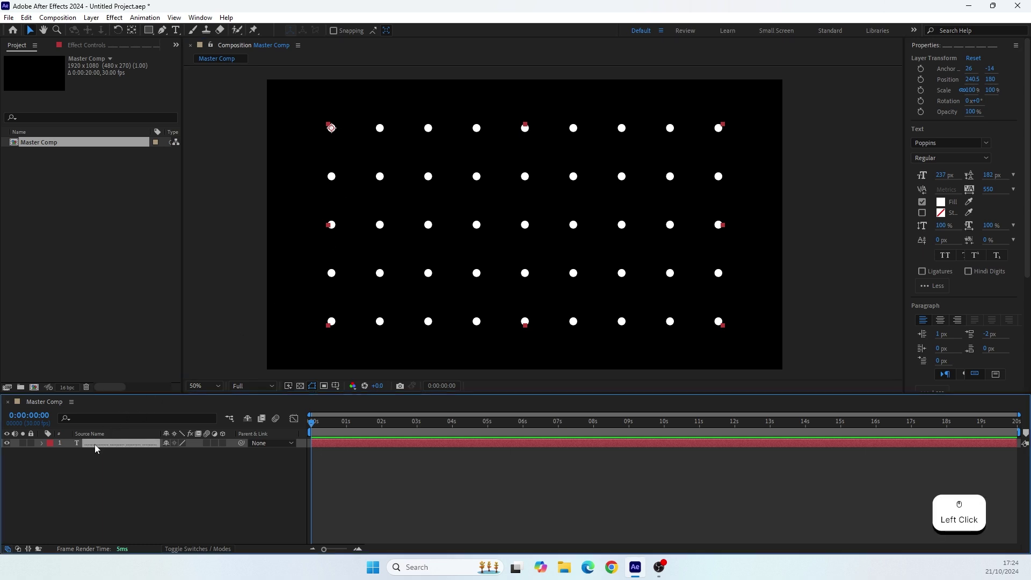
{"action": "left_click", "coordinate": [41, 444]}
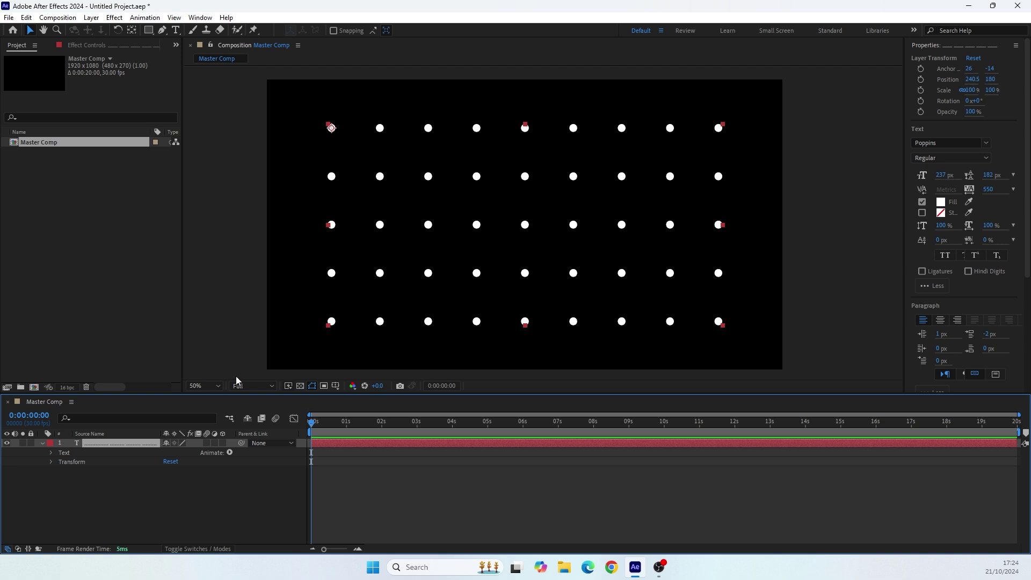
{"action": "left_click", "coordinate": [229, 452]}
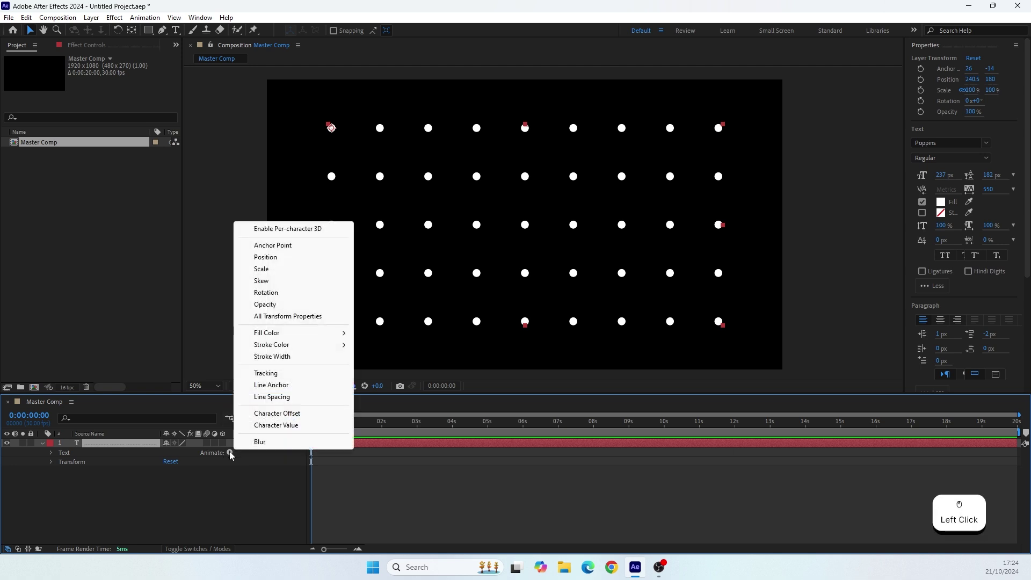
{"action": "left_click", "coordinate": [262, 231]}
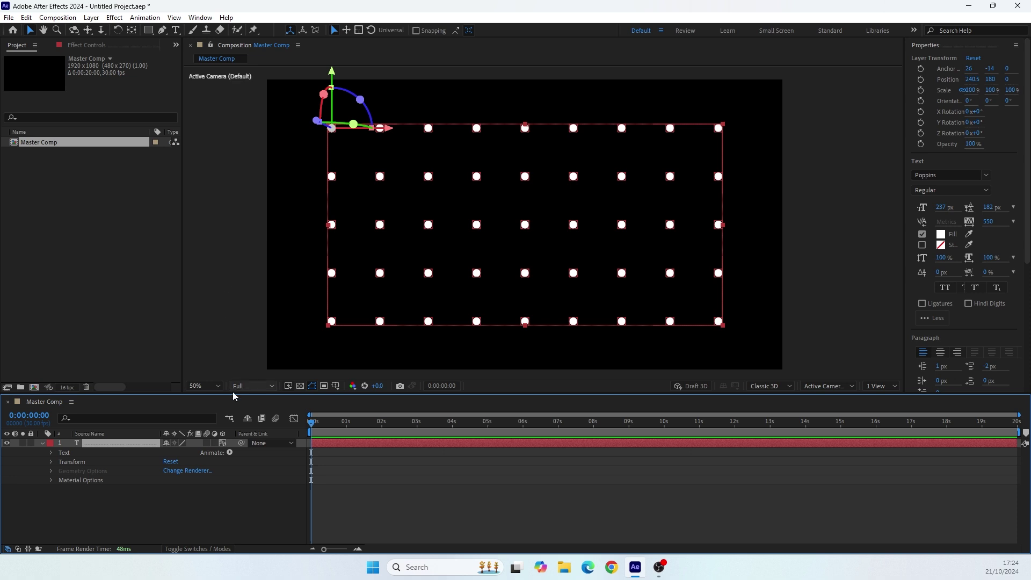
- Add a Position animator to the dot text, test a Z position of 48, and undo that value change
{"action": "left_click", "coordinate": [230, 453]}
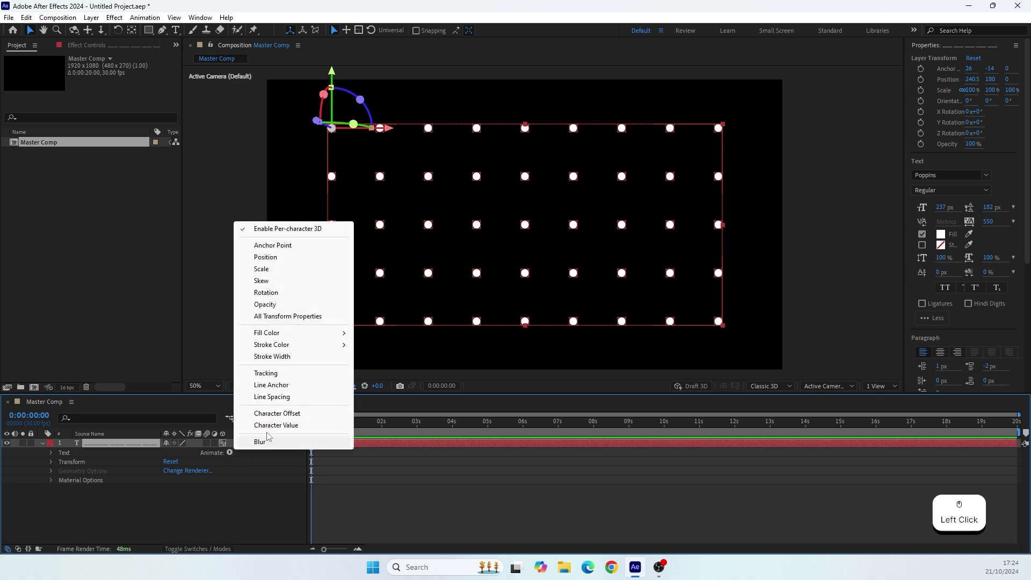
{"action": "left_click", "coordinate": [256, 256]}
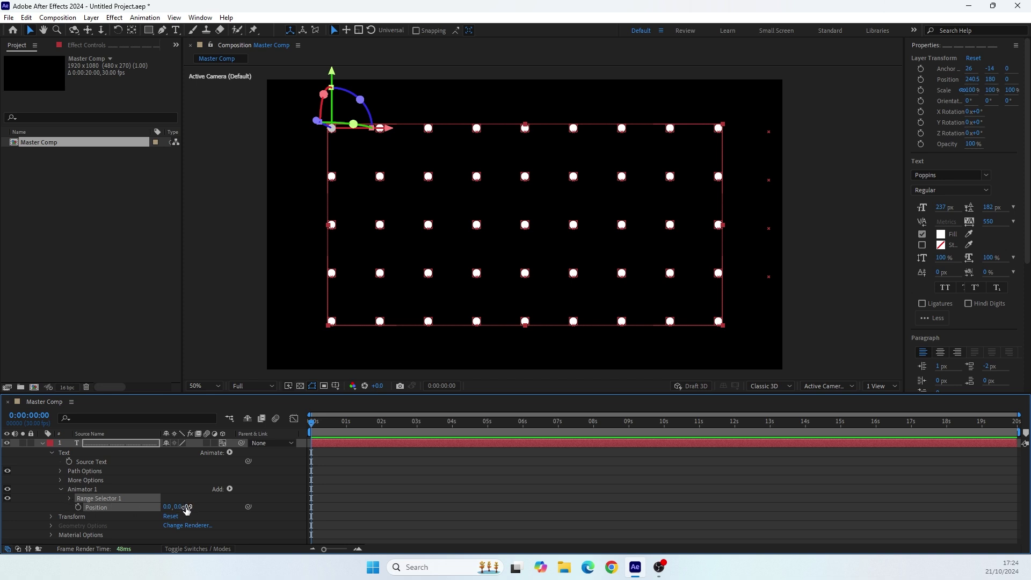
{"action": "left_click_drag", "start_coordinate": [189, 509], "coordinate": [222, 506]}
{"action": "key", "text": "ctrl+z"}
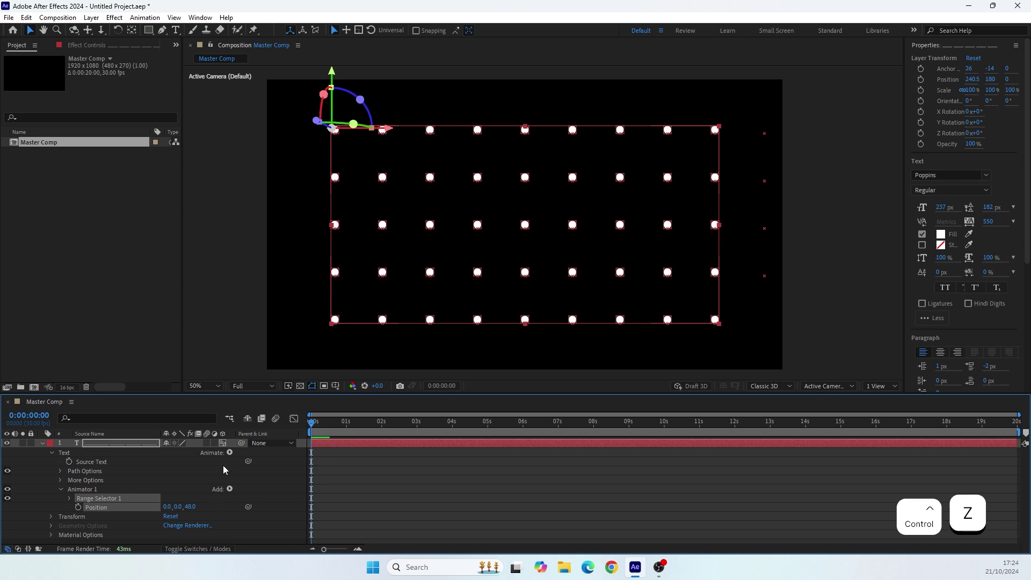
- Switch per-character 3D off and back on for the dot text to compare its Position values
{"action": "left_click", "coordinate": [230, 453]}
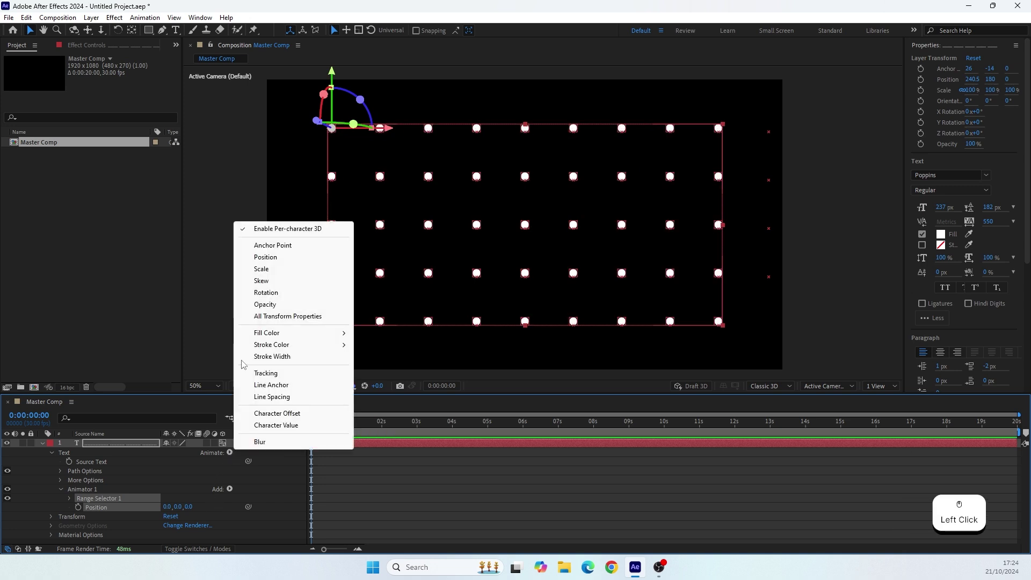
{"action": "left_click", "coordinate": [253, 230]}
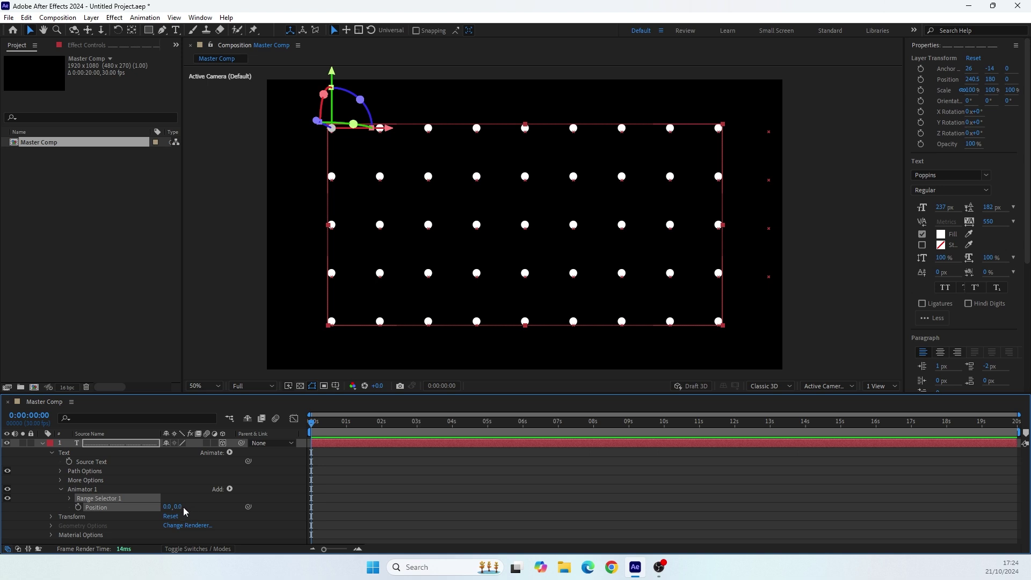
{"action": "left_click", "coordinate": [229, 452]}
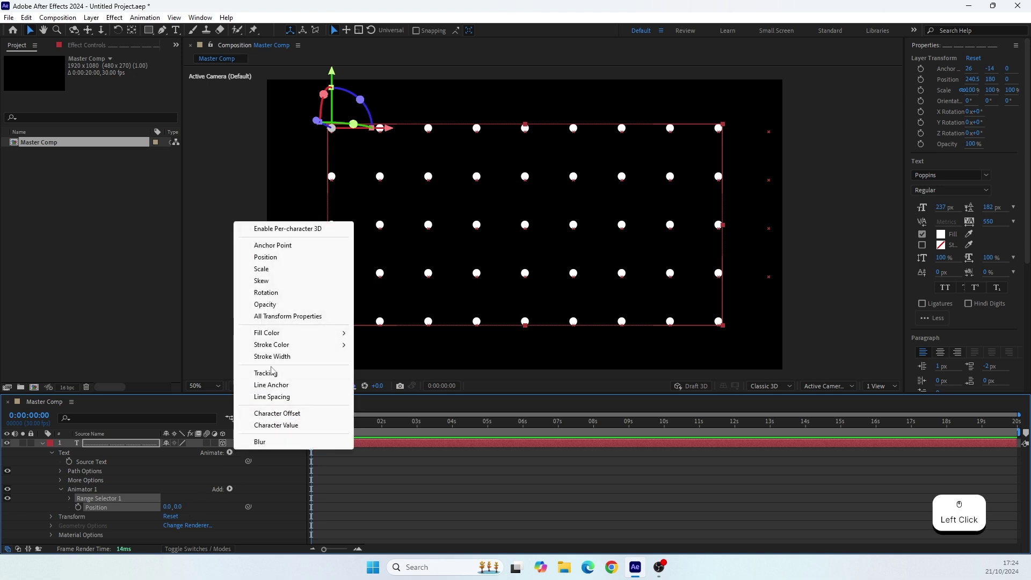
{"action": "left_click", "coordinate": [259, 228]}
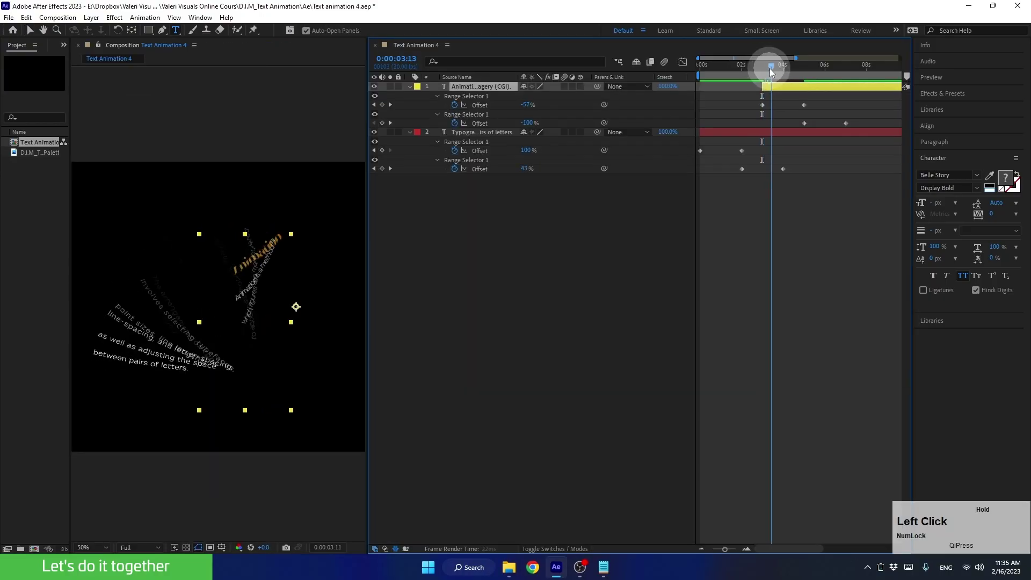
{"action": "left_click_drag", "start_coordinate": [768, 69], "coordinate": [774, 69]}
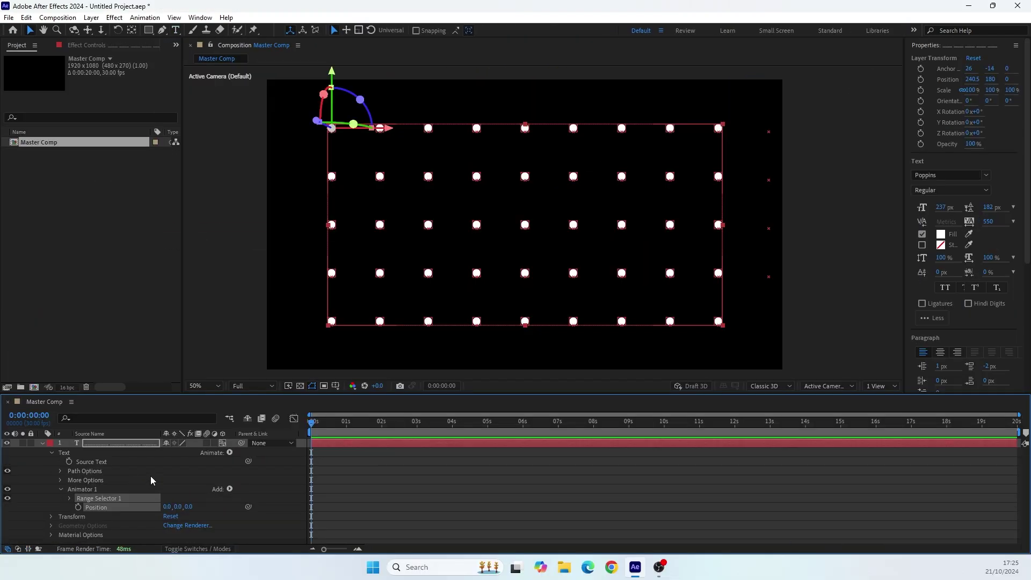
- Set the Z value of Animator 1's Position to -2500 on the dot text layer
{"action": "left_click_drag", "start_coordinate": [188, 506], "coordinate": [116, 516]}
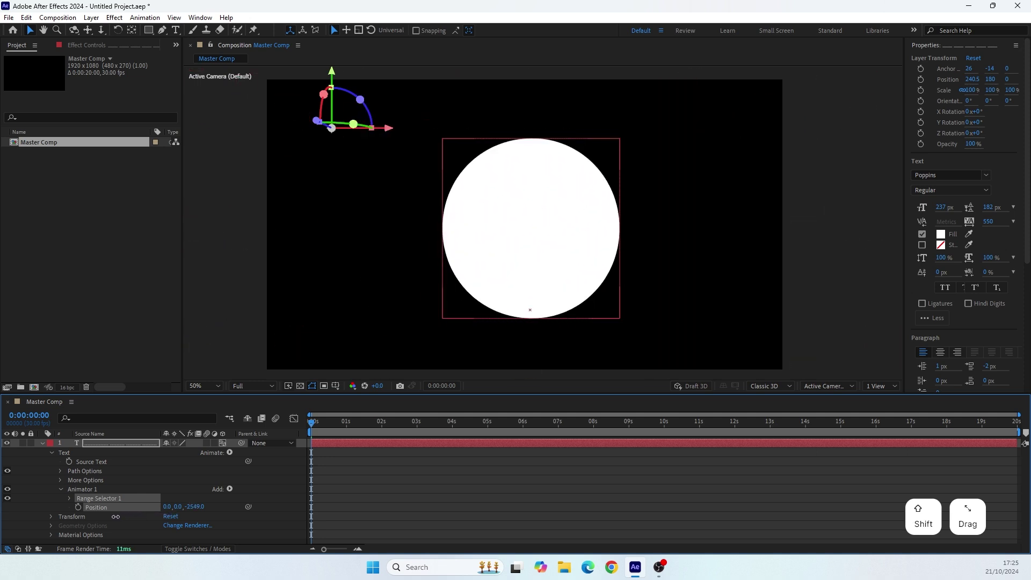
{"action": "left_click", "coordinate": [195, 506]}
{"action": "type", "text": "-"}
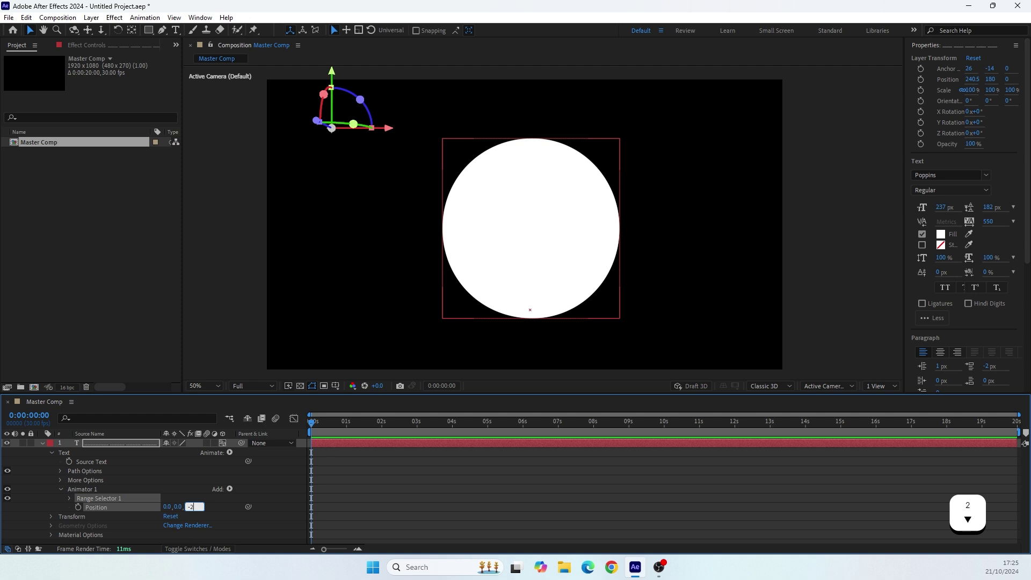
{"action": "type", "text": "2500"}
{"action": "key", "text": "Return"}
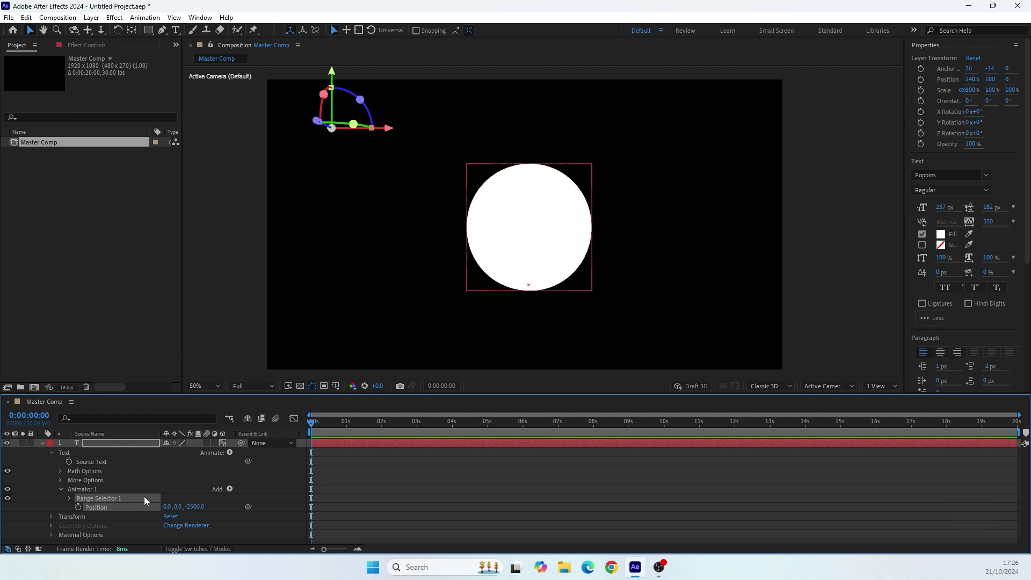
- Add Opacity and Blur properties to the dot text's Animator 1
{"action": "left_click", "coordinate": [77, 487]}
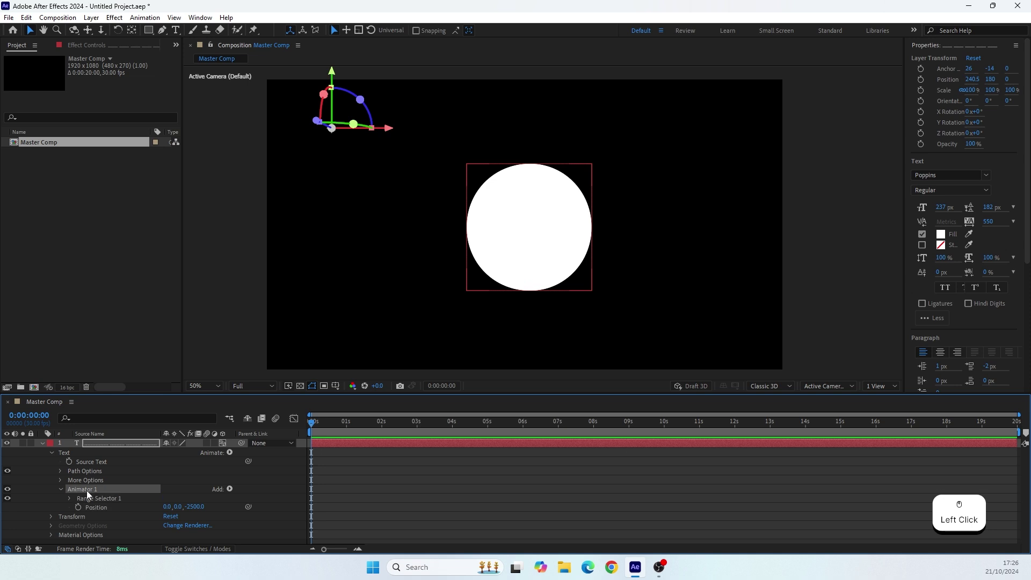
{"action": "left_click", "coordinate": [229, 489]}
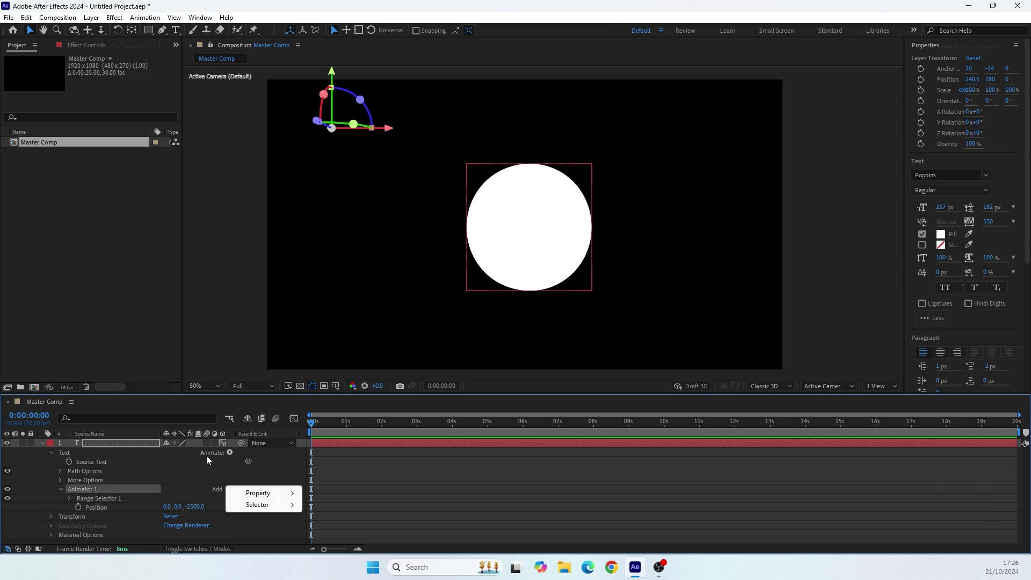
{"action": "left_click", "coordinate": [229, 453]}
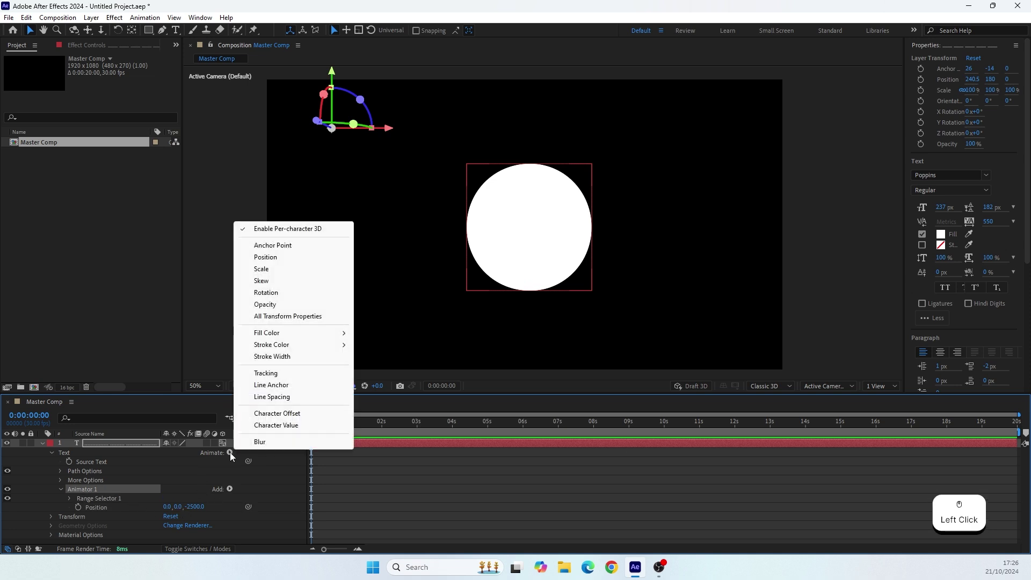
{"action": "left_click", "coordinate": [230, 488]}
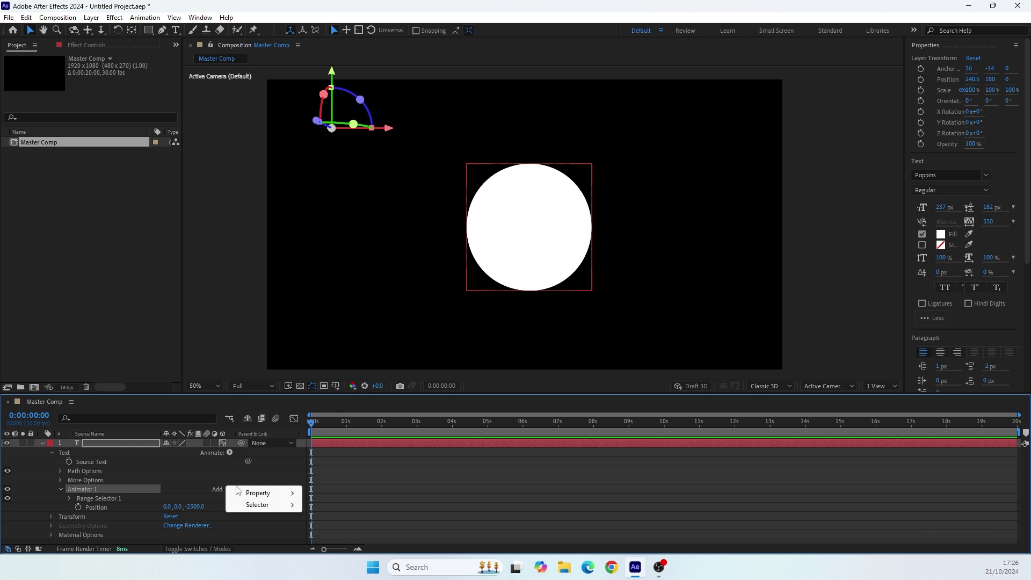
{"action": "mouse_move", "coordinate": [241, 493]}
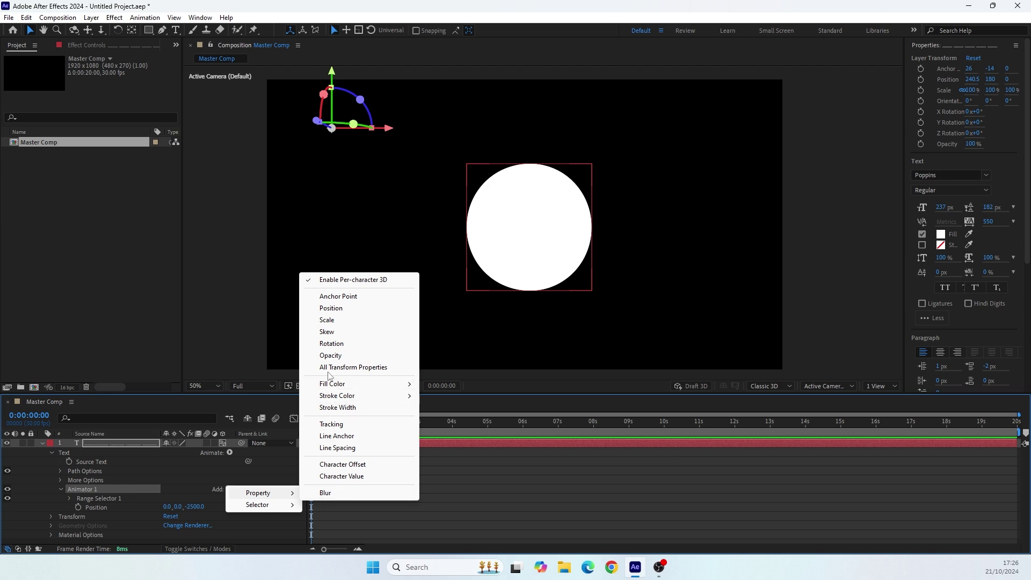
{"action": "left_click", "coordinate": [329, 355]}
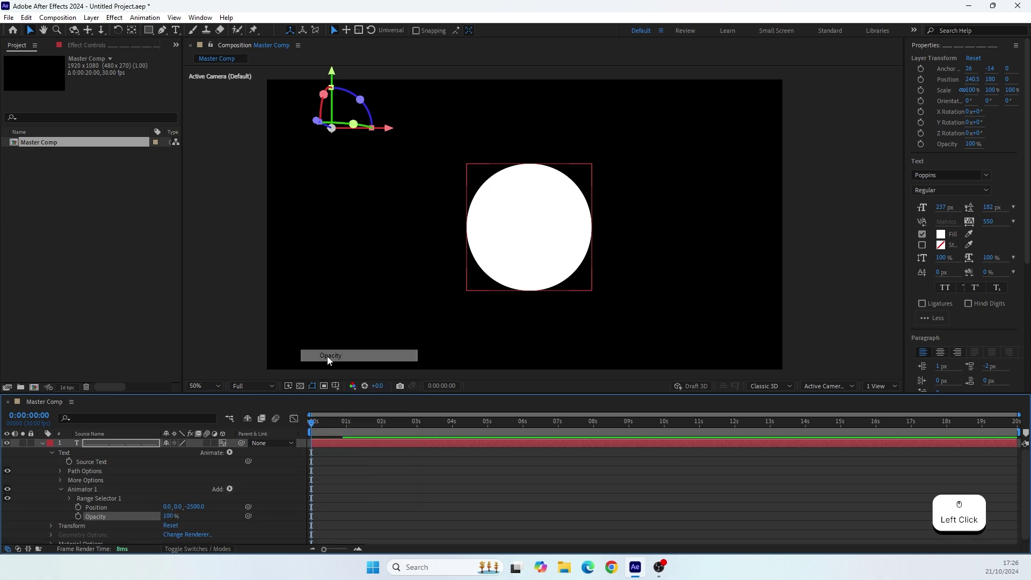
{"action": "left_click", "coordinate": [230, 488]}
{"action": "mouse_move", "coordinate": [262, 493]}
{"action": "left_click", "coordinate": [320, 491]}
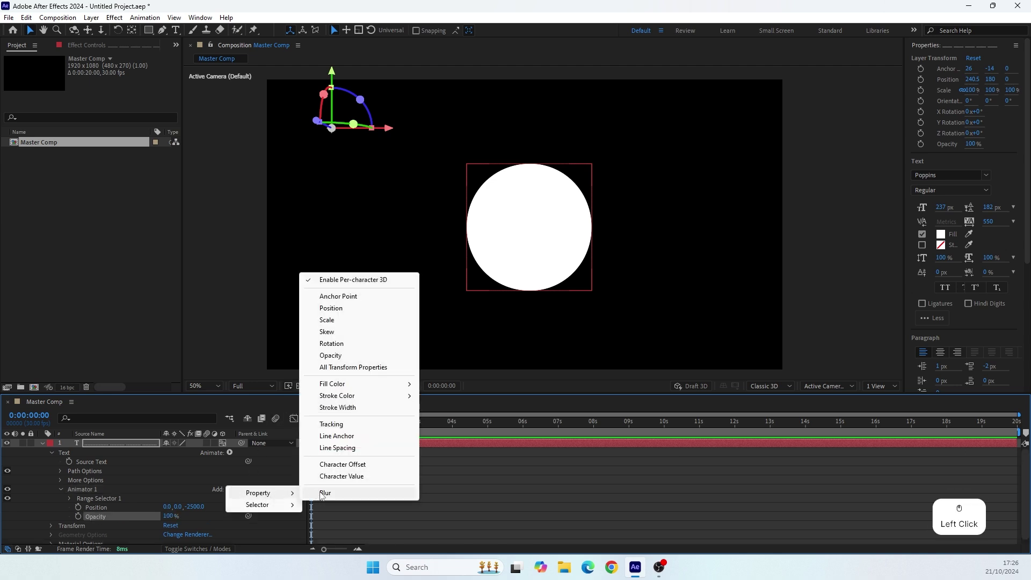
- Set Animator 1's Blur to 20 in both directions and its Opacity to 0%
{"action": "scroll", "coordinate": [106, 504], "scroll_direction": "down", "scroll_amount": 1}
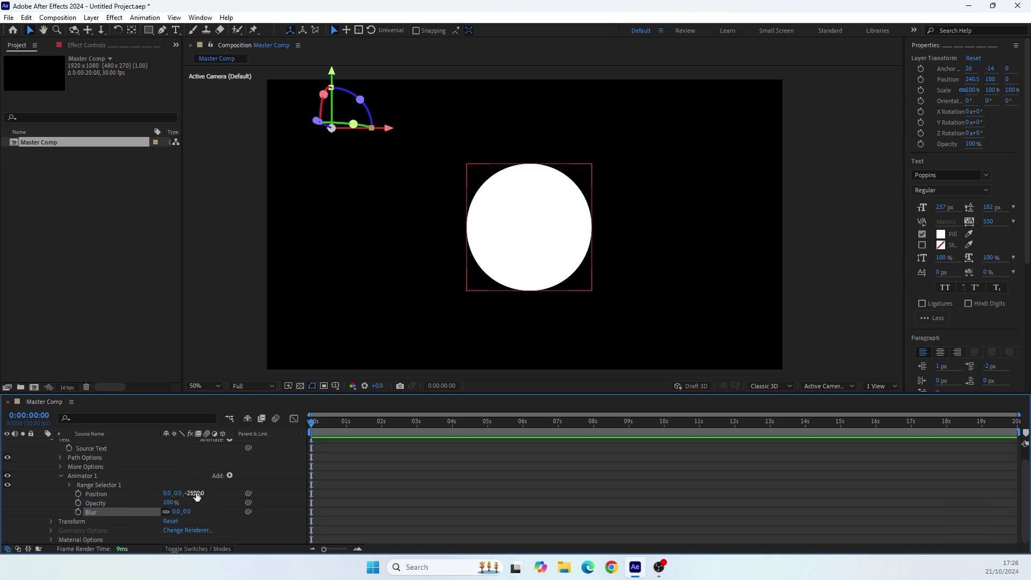
{"action": "left_click", "coordinate": [179, 511]}
{"action": "type", "text": "20"}
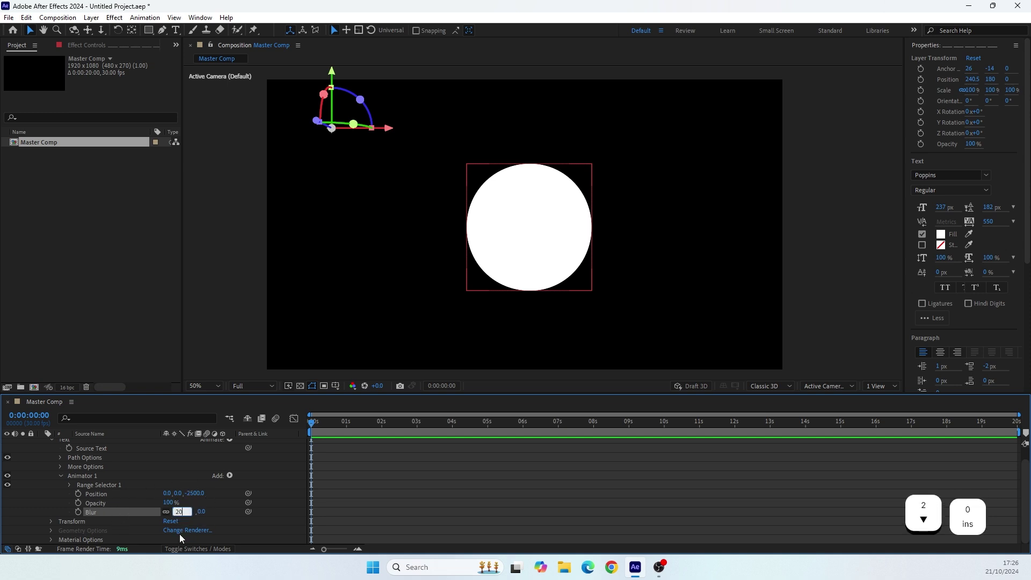
{"action": "key", "text": "Return"}
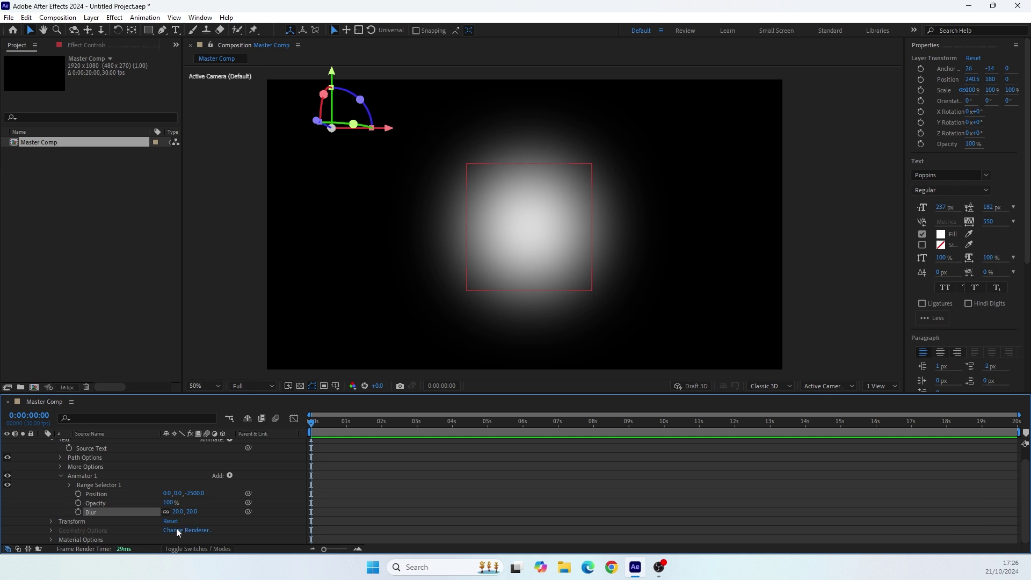
{"action": "left_click", "coordinate": [168, 503]}
{"action": "type", "text": "0"}
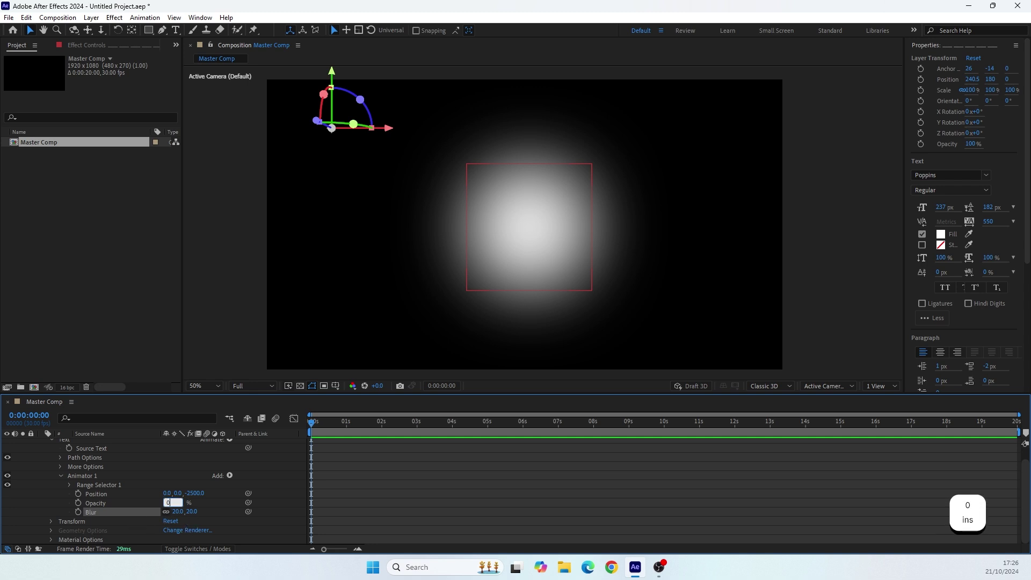
{"action": "key", "text": "Return"}
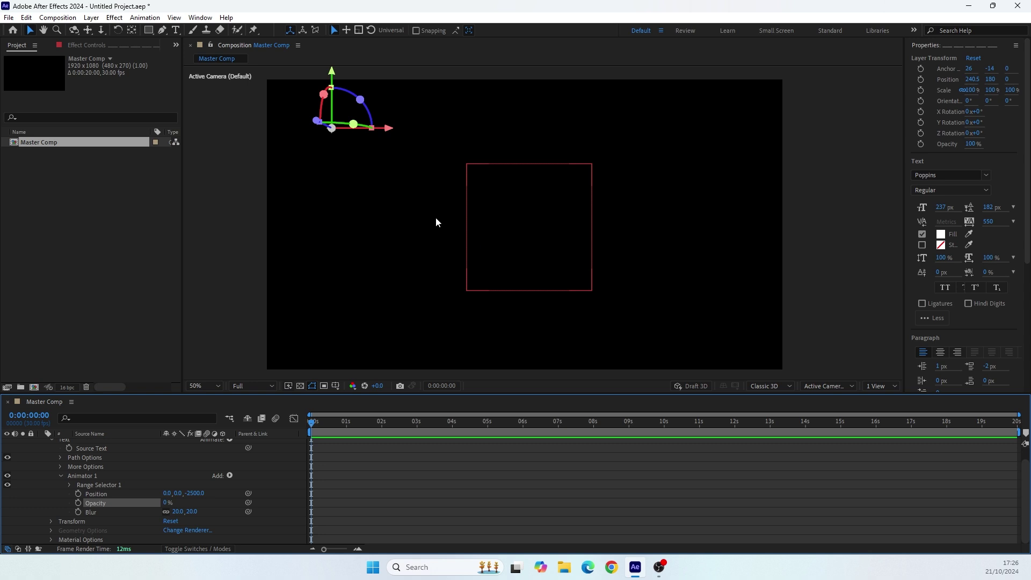
- Enlarge the timeline area, expand Range Selector 1's advanced options, and set its Shape to Ramp Up
{"action": "left_click_drag", "start_coordinate": [230, 391], "coordinate": [231, 336]}
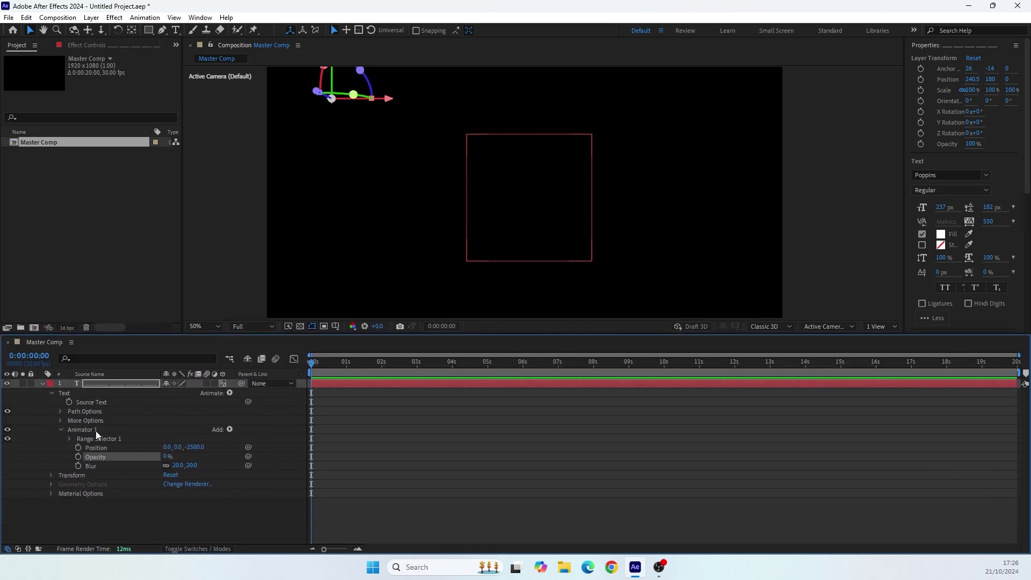
{"action": "left_click", "coordinate": [67, 437]}
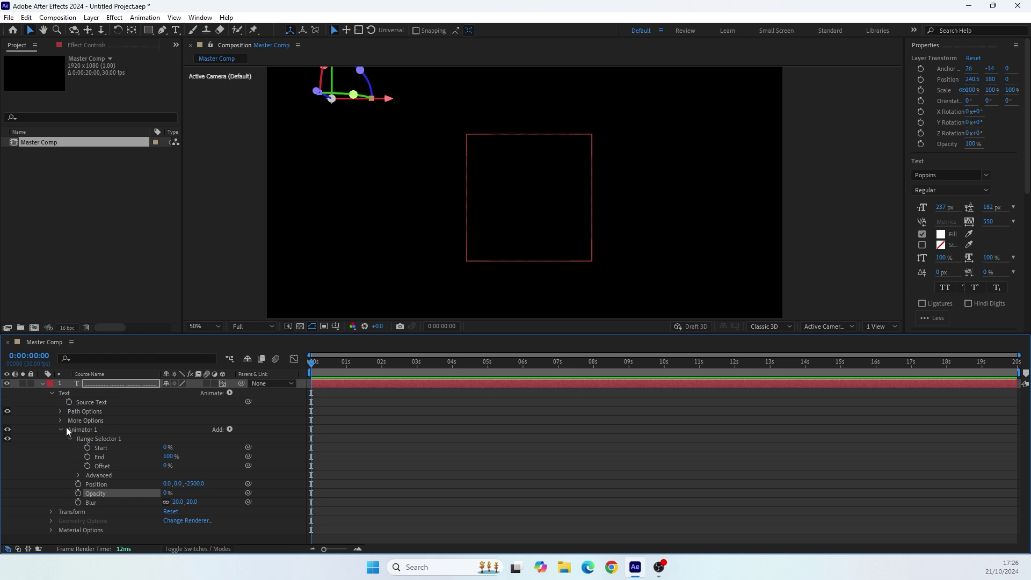
{"action": "left_click", "coordinate": [78, 475]}
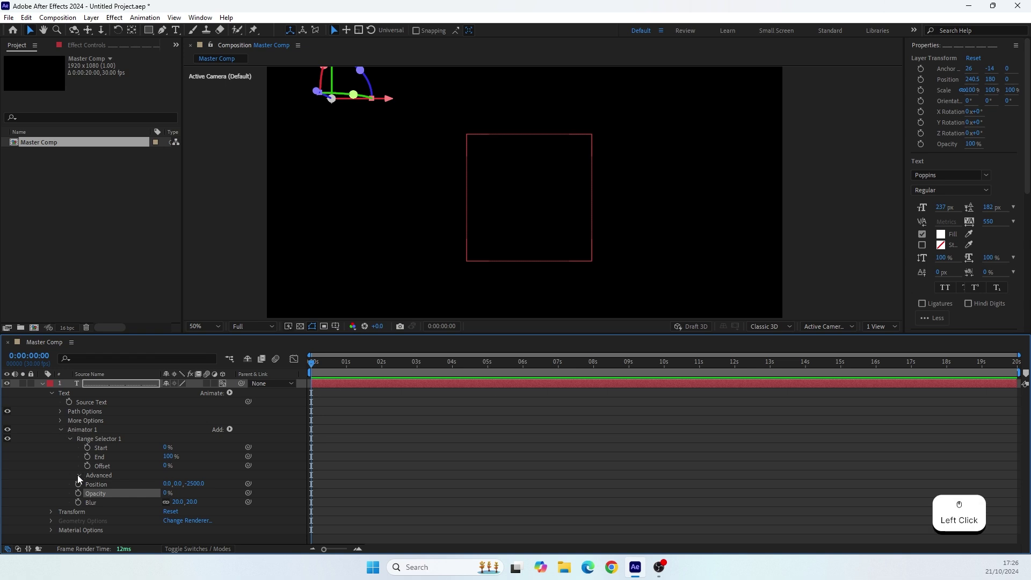
{"action": "scroll", "coordinate": [50, 461], "scroll_direction": "down", "scroll_amount": 1}
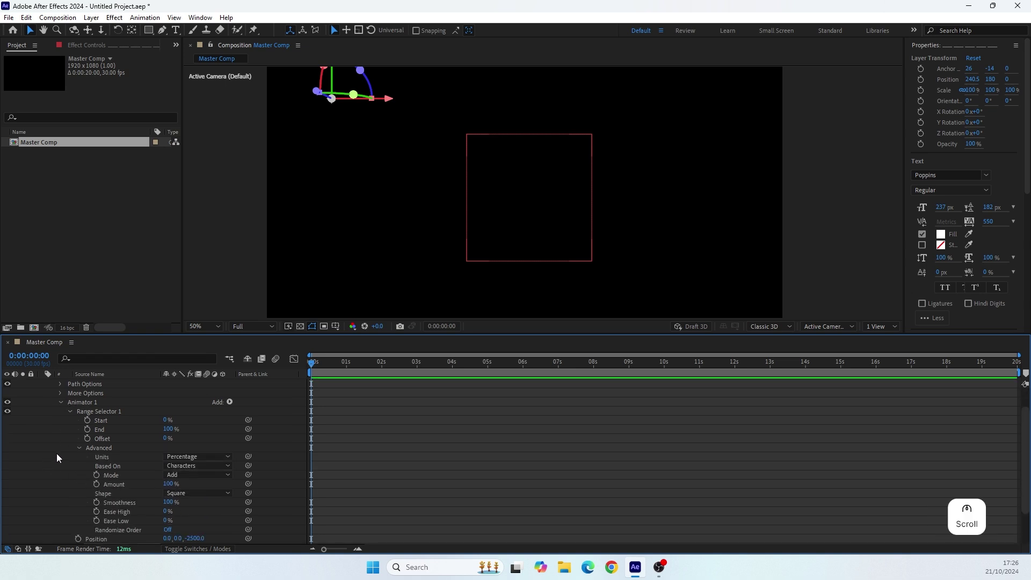
{"action": "left_click", "coordinate": [171, 494]}
{"action": "left_click", "coordinate": [174, 435]}
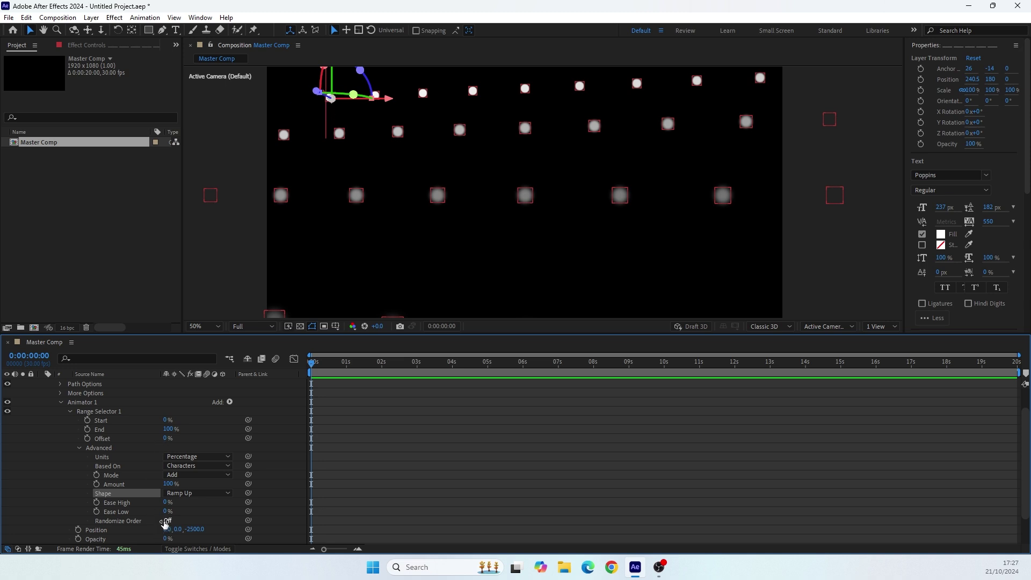
- Try Randomize Order on Range Selector 1 and turn it back off
{"action": "left_click", "coordinate": [168, 520]}
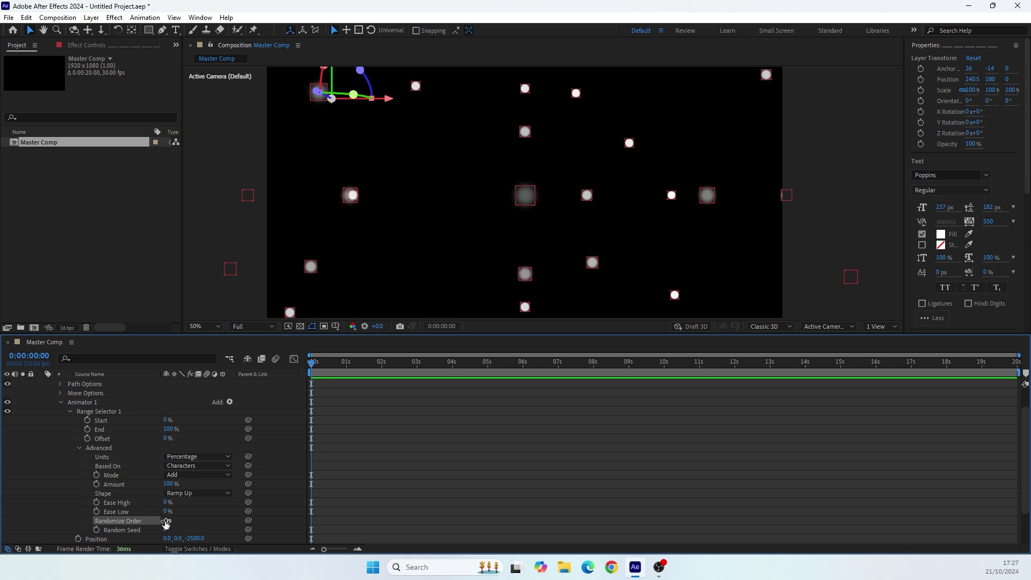
{"action": "left_click", "coordinate": [167, 520]}
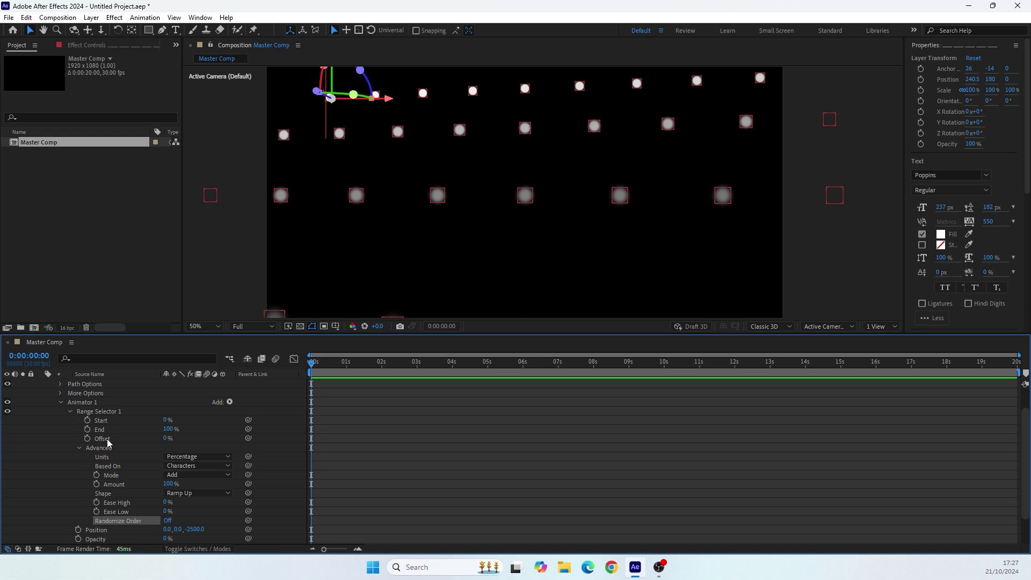
- Set Range Selector 1's Offset to -100% and keyframe it at 0 seconds
{"action": "left_click_drag", "start_coordinate": [164, 441], "coordinate": [101, 440]}
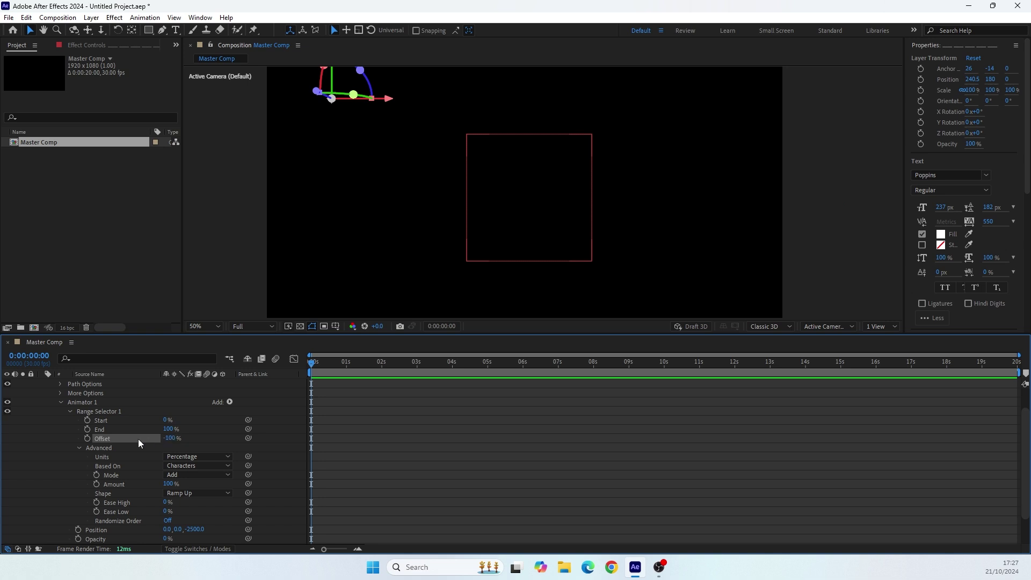
{"action": "scroll", "coordinate": [138, 443], "scroll_direction": "down", "scroll_amount": 1}
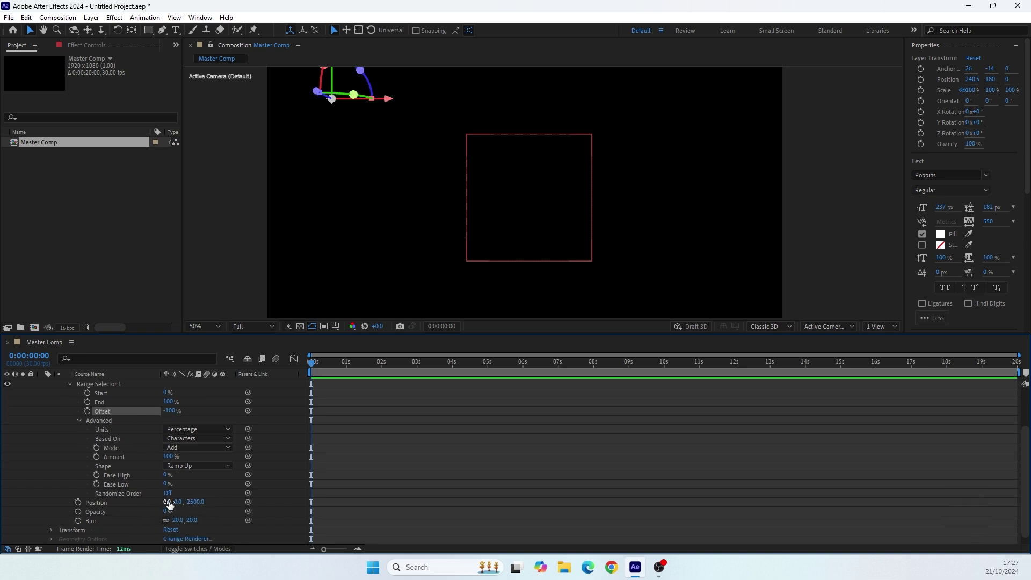
{"action": "scroll", "coordinate": [111, 462], "scroll_direction": "up", "scroll_amount": 1}
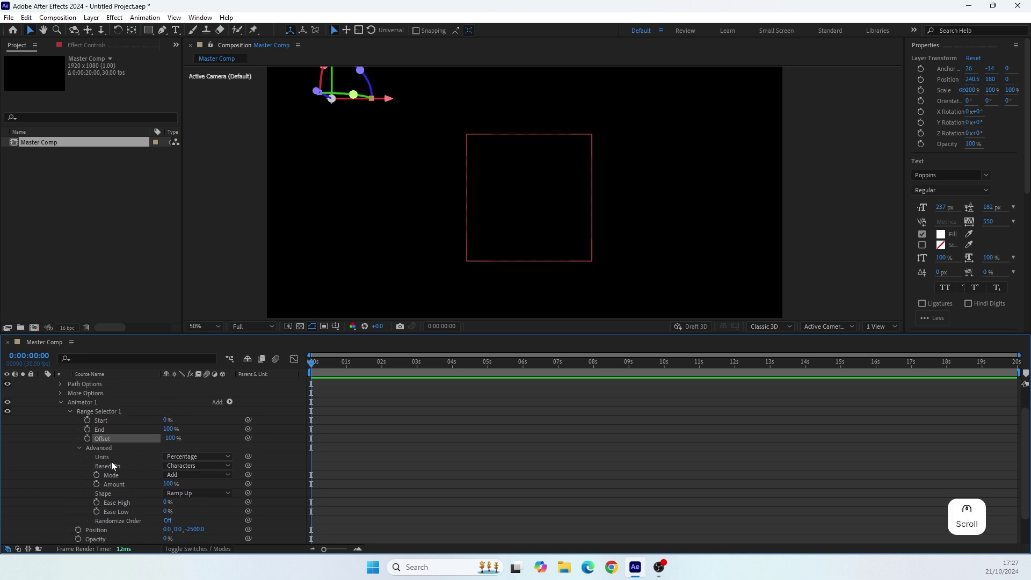
{"action": "left_click", "coordinate": [87, 438]}
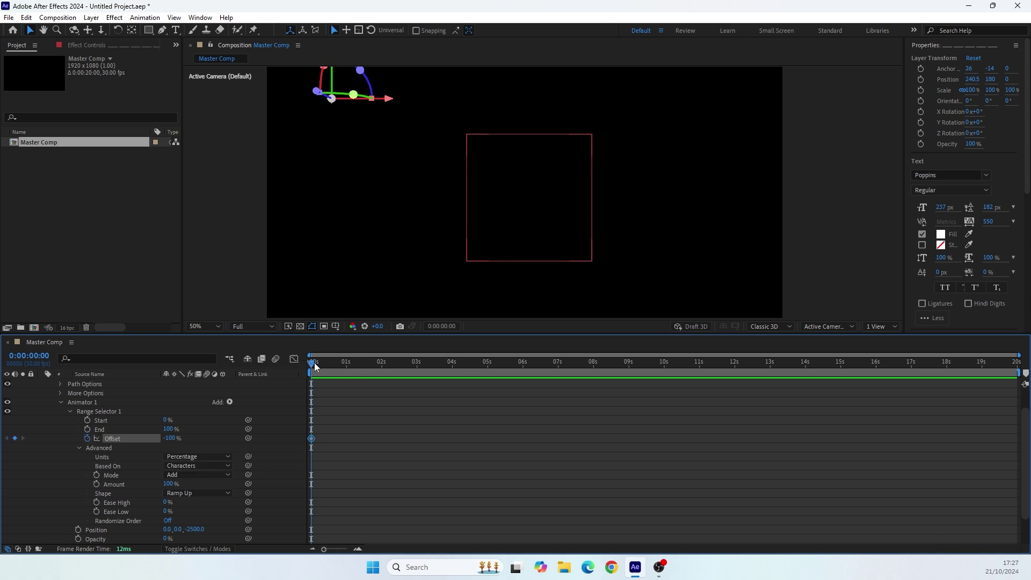
- Keyframe Range Selector 1's Offset at 100% at the 2-second mark
{"action": "left_click_drag", "start_coordinate": [320, 366], "coordinate": [385, 372]}
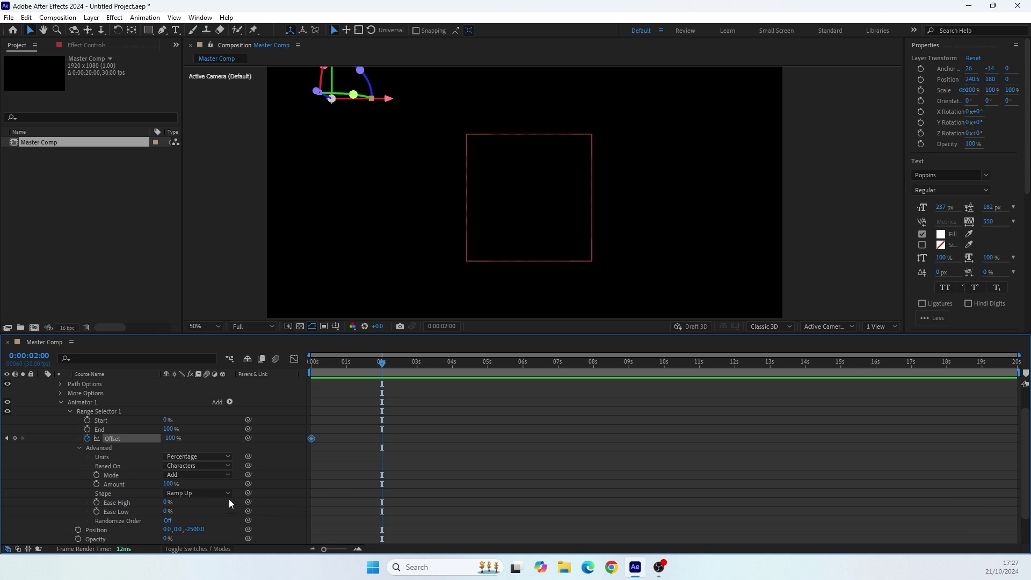
{"action": "mouse_move", "coordinate": [169, 438]}
{"action": "left_mouse_down"}
{"action": "mouse_move", "coordinate": [323, 448]}
{"action": "mouse_move", "coordinate": [166, 439]}
{"action": "left_mouse_up"}
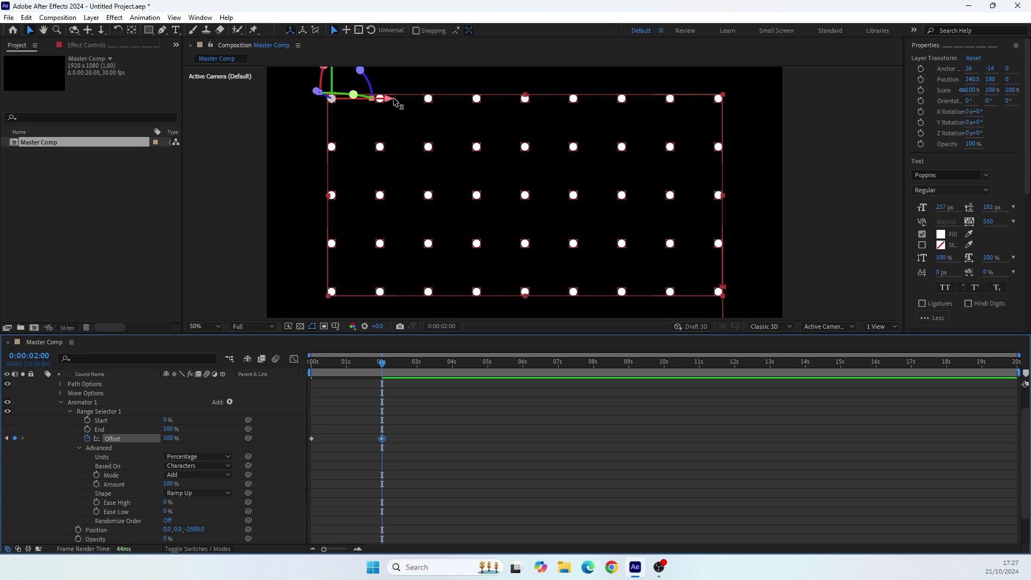
{"action": "scroll", "coordinate": [116, 502], "scroll_direction": "down", "scroll_amount": 1}
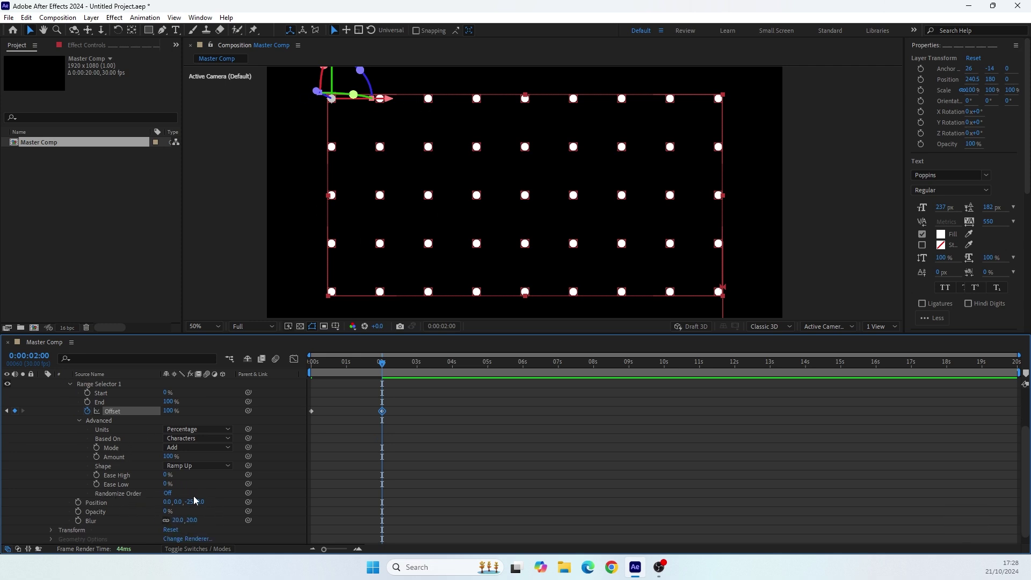
{"action": "scroll", "coordinate": [160, 518], "scroll_direction": "up", "scroll_amount": 1}
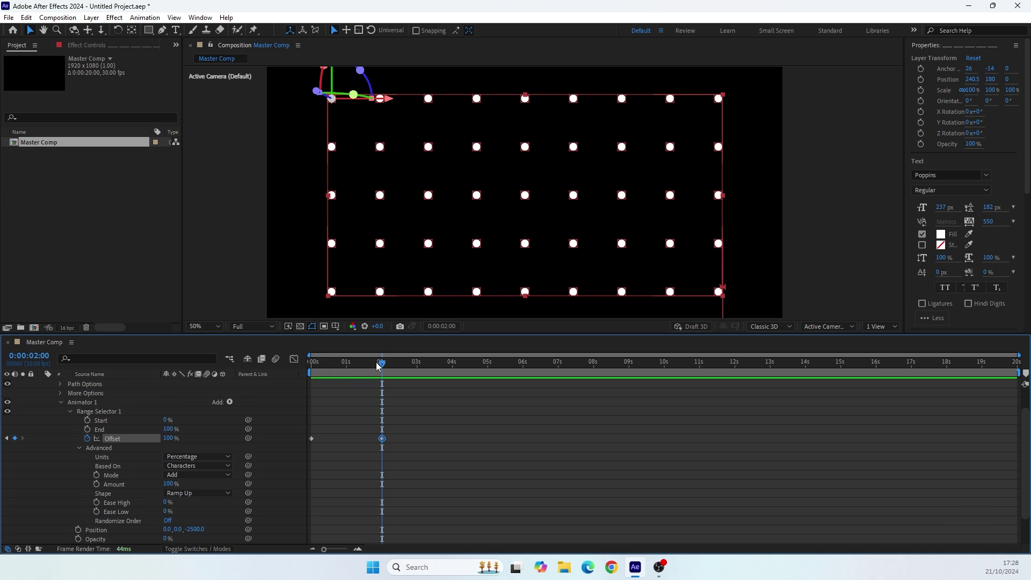
- Preview the dot grid's fly-in animation from 0 seconds
{"action": "left_click_drag", "start_coordinate": [380, 368], "coordinate": [272, 379]}
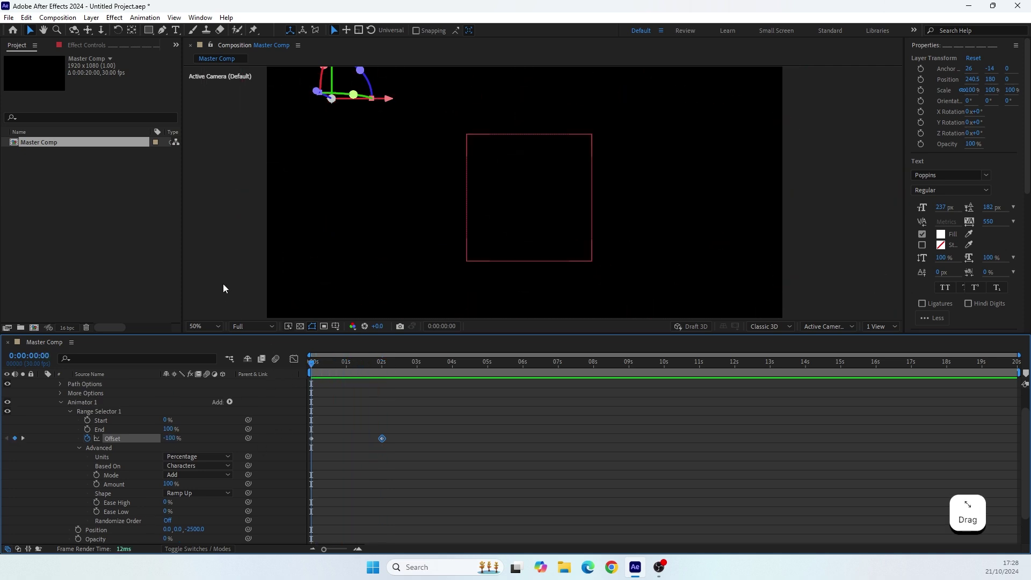
{"action": "key", "text": "space"}
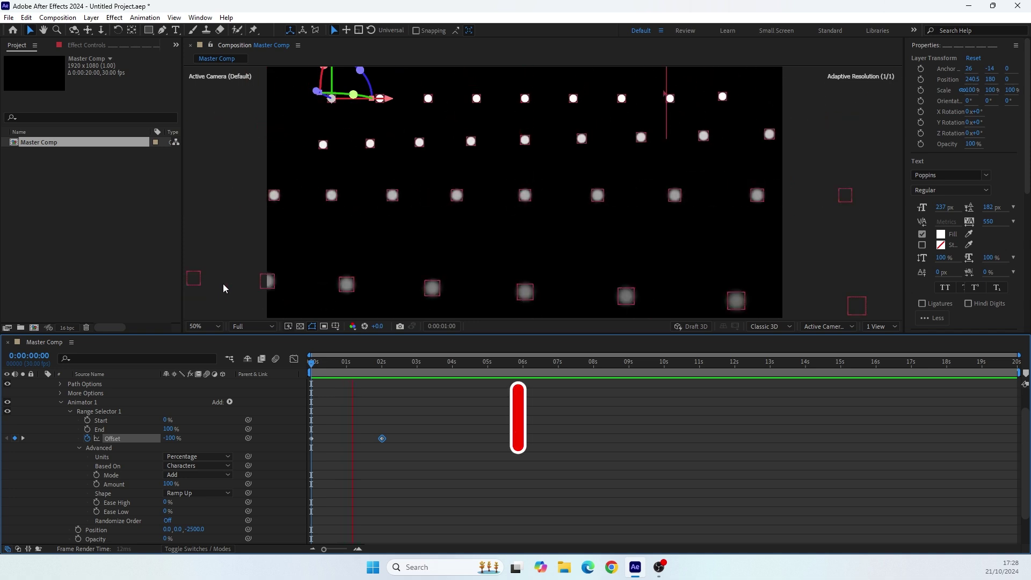
{"action": "key", "text": "space"}
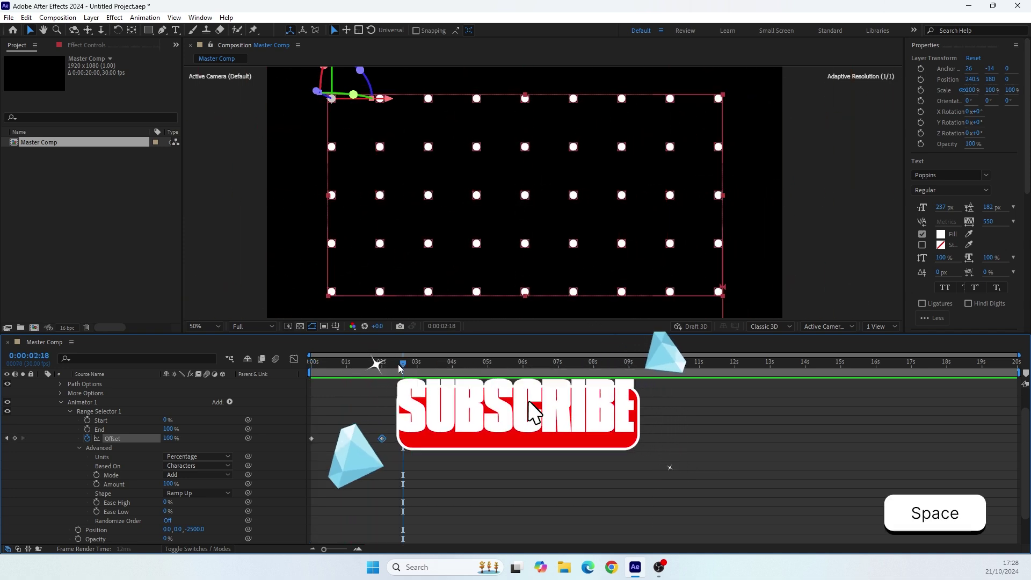
- Move Range Selector 1's end Offset keyframe to the 3-second mark and play the slower animation from the start
{"action": "left_click_drag", "start_coordinate": [400, 368], "coordinate": [417, 378]}
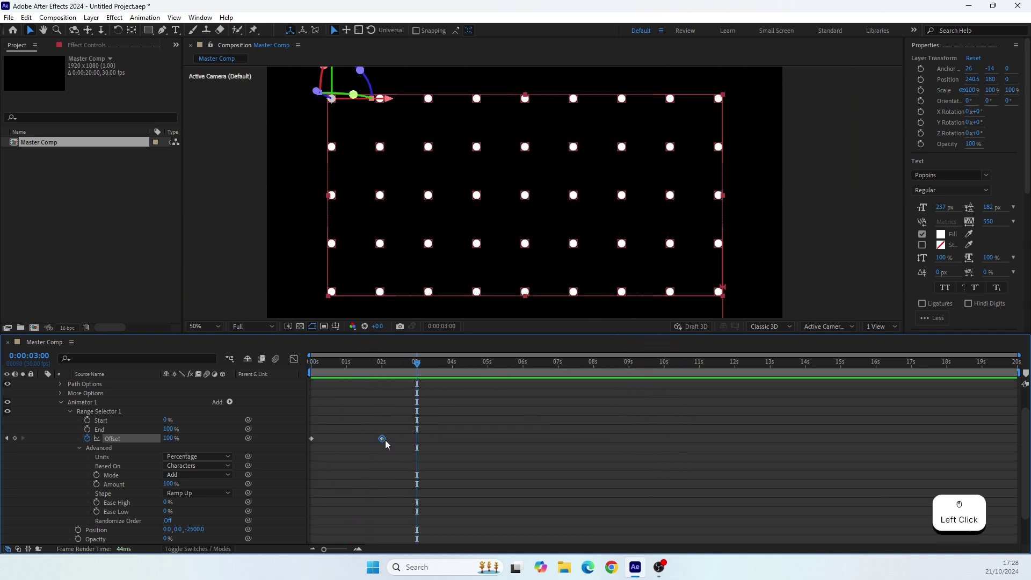
{"action": "left_click_drag", "start_coordinate": [384, 439], "coordinate": [417, 439]}
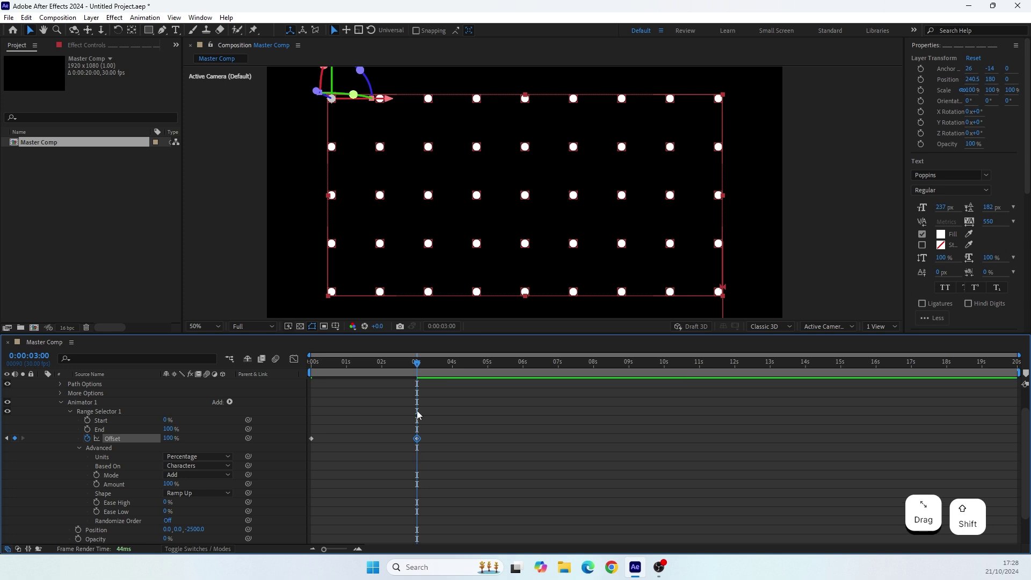
{"action": "left_click_drag", "start_coordinate": [415, 378], "coordinate": [264, 388]}
{"action": "key", "text": "space"}
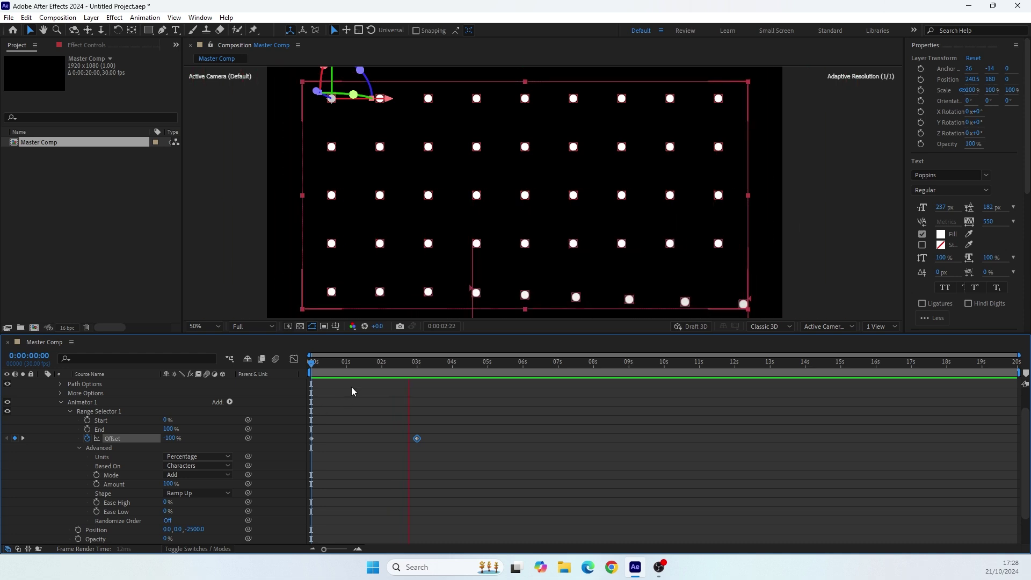
{"action": "key", "text": "space"}
{"action": "left_click_drag", "start_coordinate": [417, 363], "coordinate": [306, 378]}
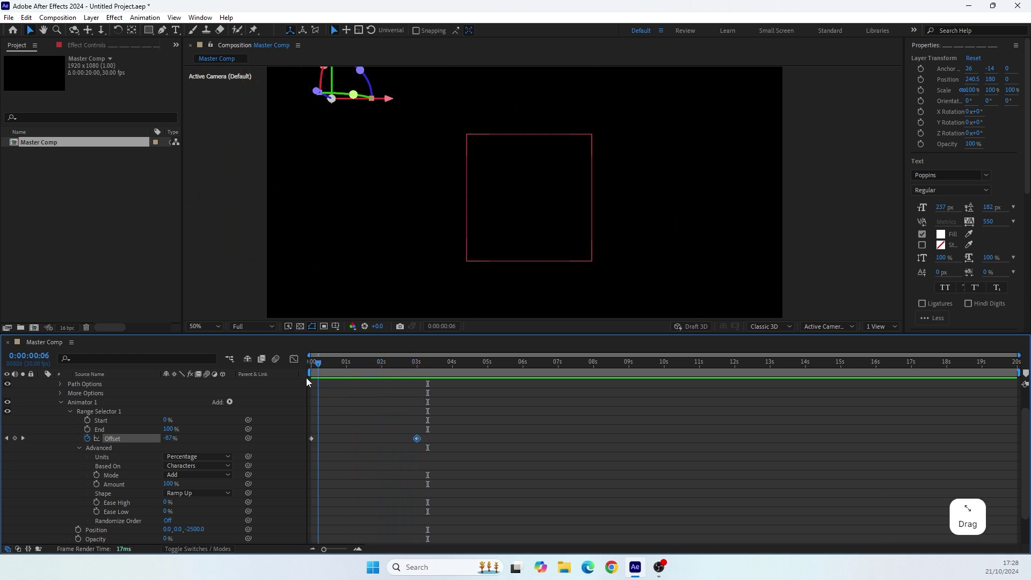
- Set Animator 1's Z Position to -3000 and preview the fly-in from the beginning
{"action": "left_click", "coordinate": [196, 530]}
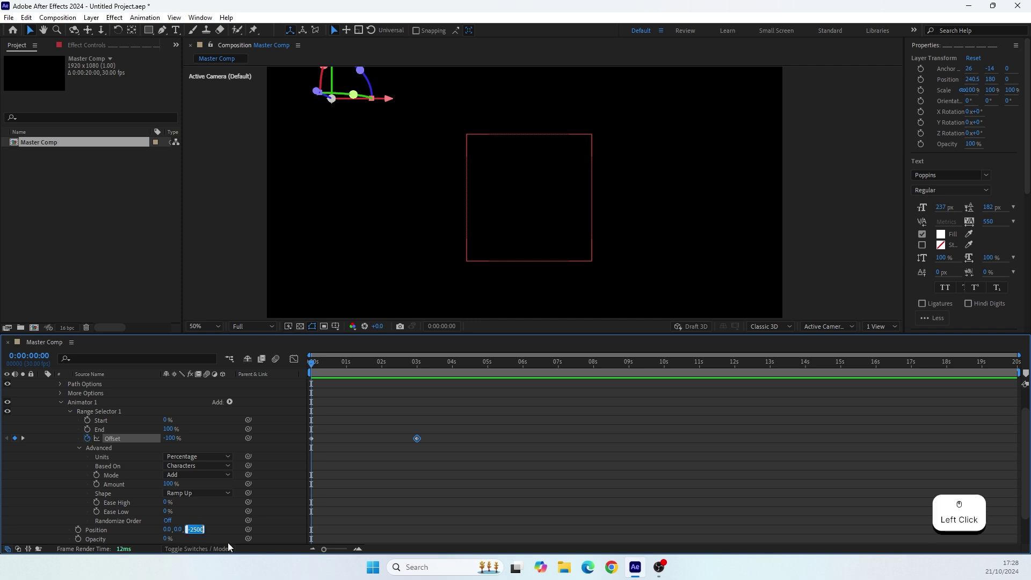
{"action": "type", "text": "-3000"}
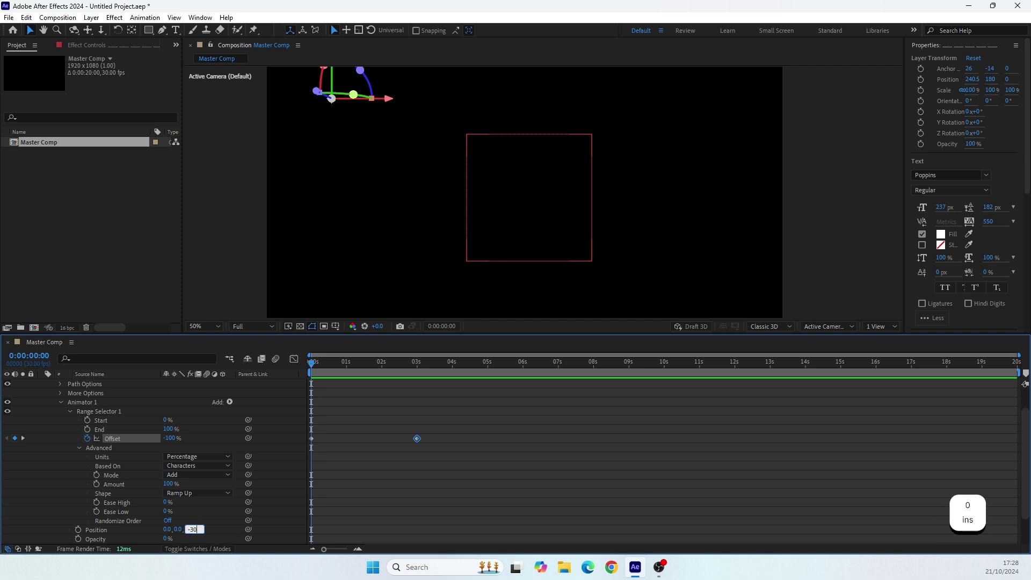
{"action": "key", "text": "Return"}
{"action": "left_click", "coordinate": [337, 376]}
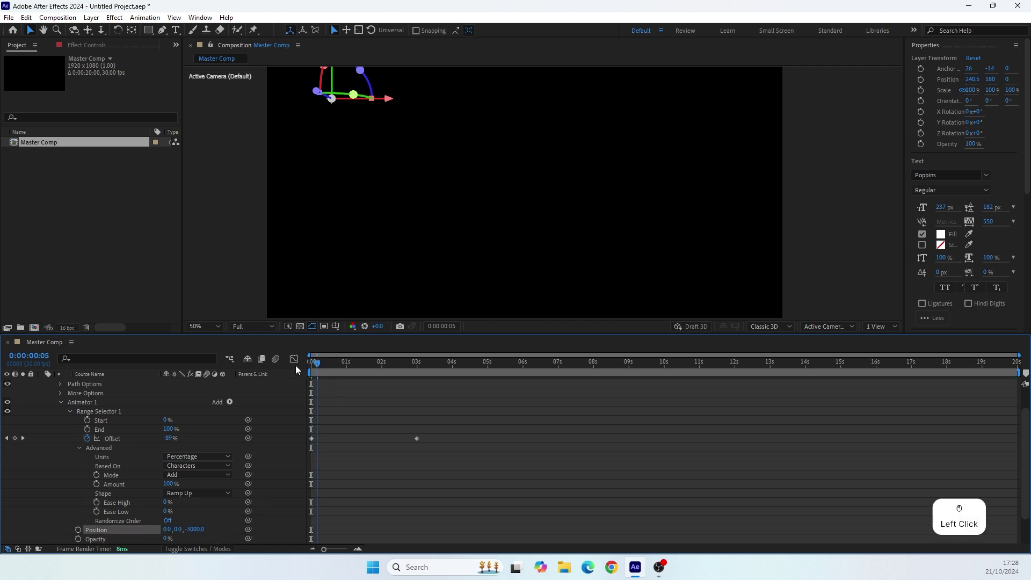
{"action": "key", "text": "space"}
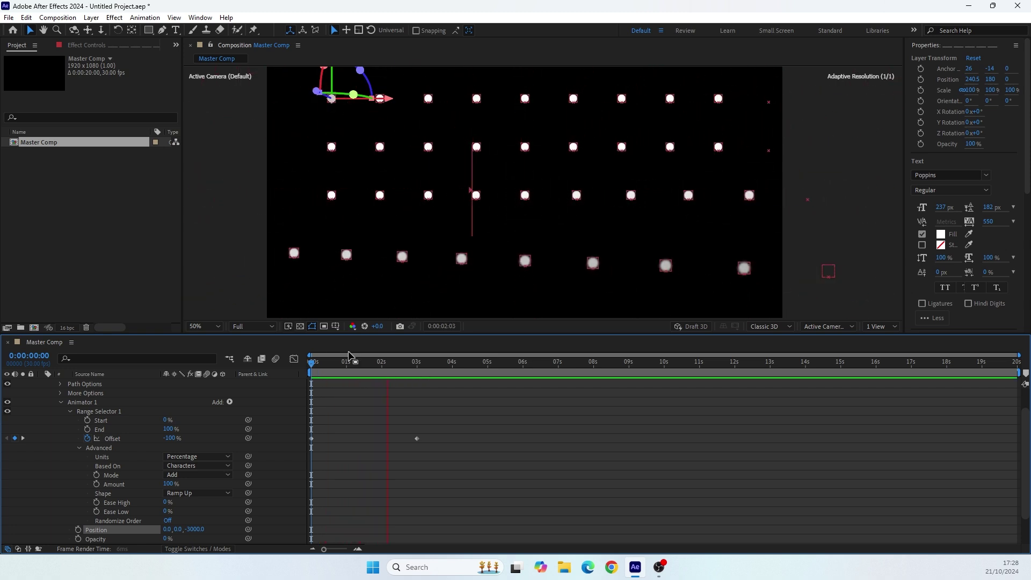
{"action": "left_click_drag", "start_coordinate": [312, 369], "coordinate": [378, 390]}
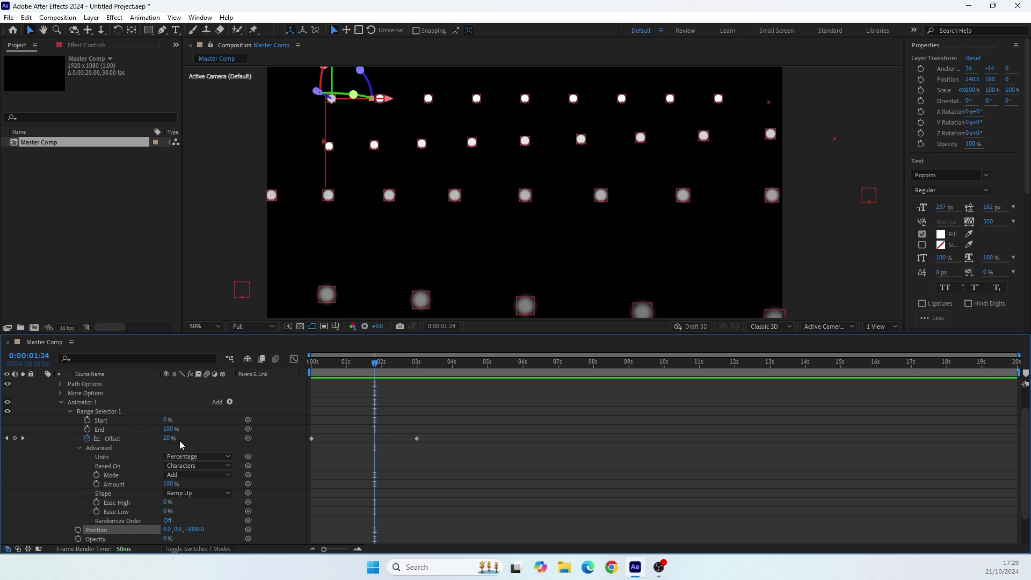
- Try Easy Ease on both Offset keyframes and adjust the first keyframe's influence in the speed graph
{"action": "left_click_drag", "start_coordinate": [456, 431], "coordinate": [301, 474]}
{"action": "right_click", "coordinate": [311, 439]}
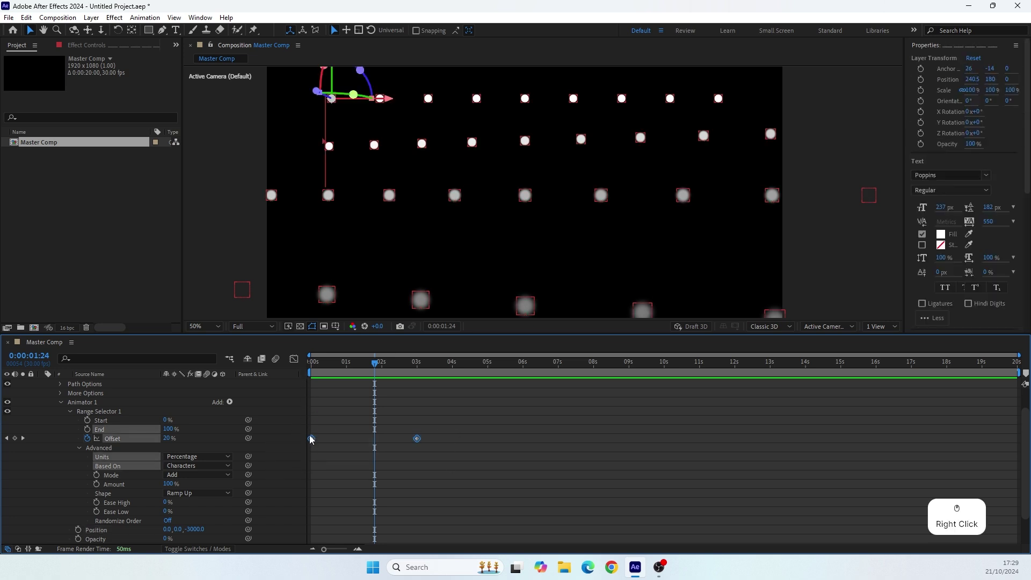
{"action": "mouse_move", "coordinate": [428, 429]}
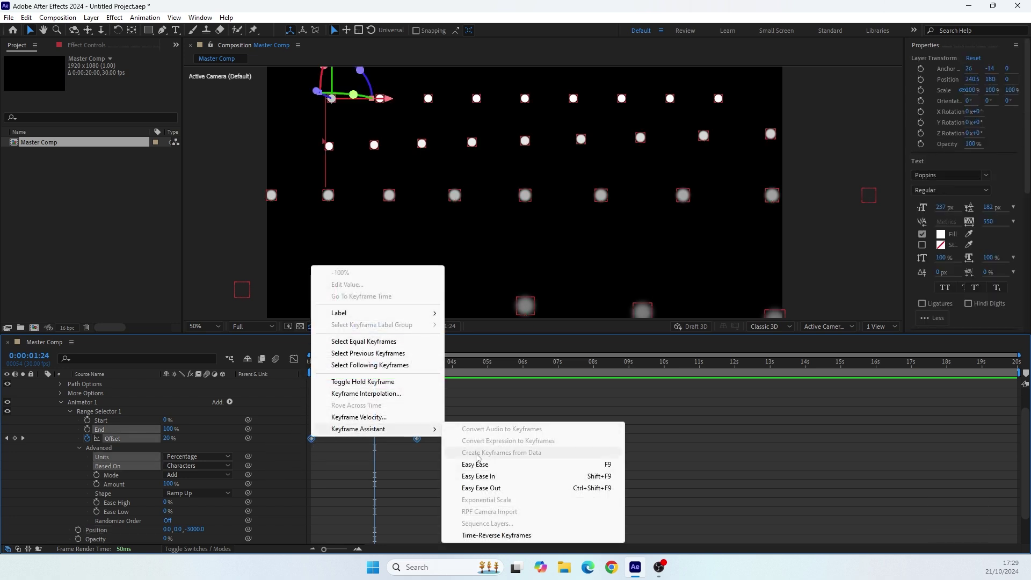
{"action": "left_click", "coordinate": [475, 465]}
{"action": "left_click", "coordinate": [294, 359]}
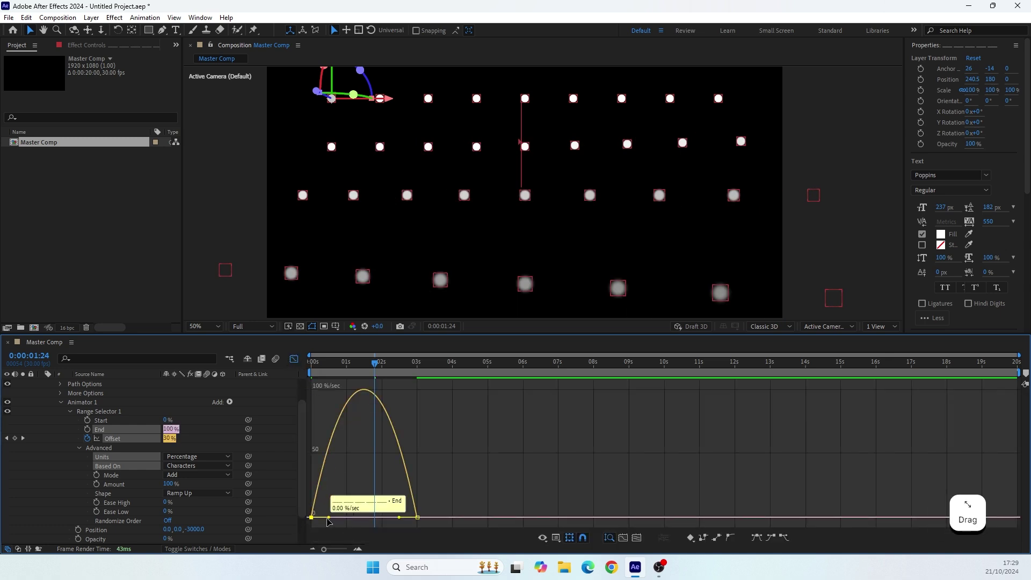
{"action": "mouse_move", "coordinate": [331, 518]}
{"action": "left_mouse_down"}
{"action": "mouse_move", "coordinate": [347, 521]}
{"action": "mouse_move", "coordinate": [331, 517]}
{"action": "left_mouse_up"}
- Close the graph view and return both Offset keyframes to linear interpolation
{"action": "right_click", "coordinate": [348, 470]}
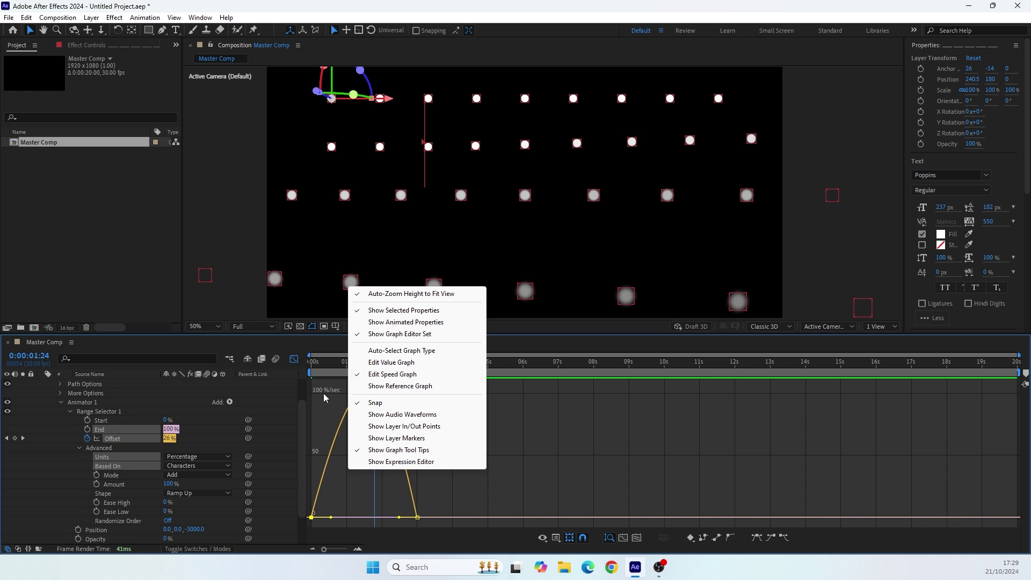
{"action": "left_click", "coordinate": [294, 372]}
{"action": "left_click", "coordinate": [293, 359]}
{"action": "left_click_drag", "start_coordinate": [428, 421], "coordinate": [299, 450]}
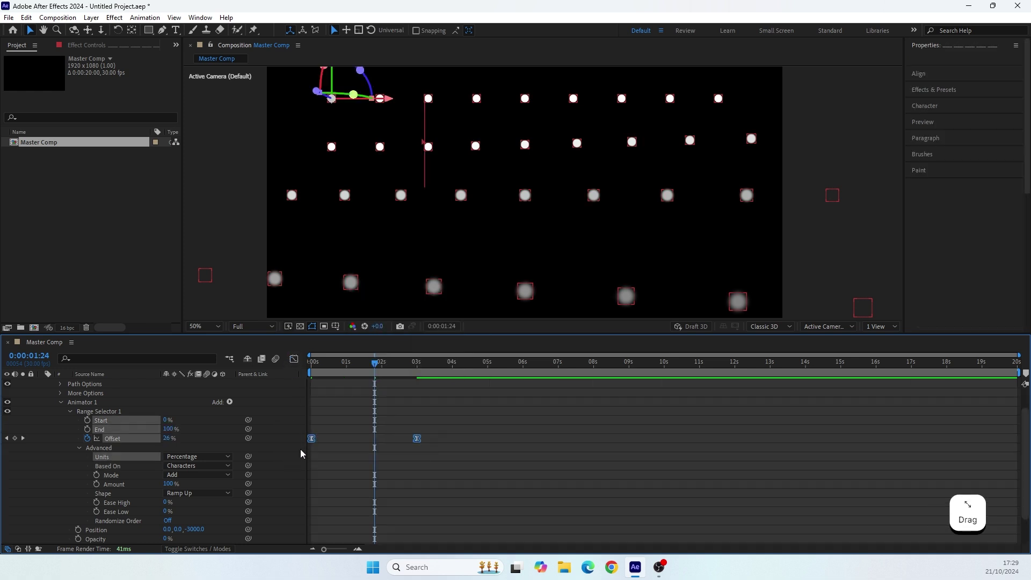
{"action": "left_click", "coordinate": [311, 438], "text": "ctrl"}
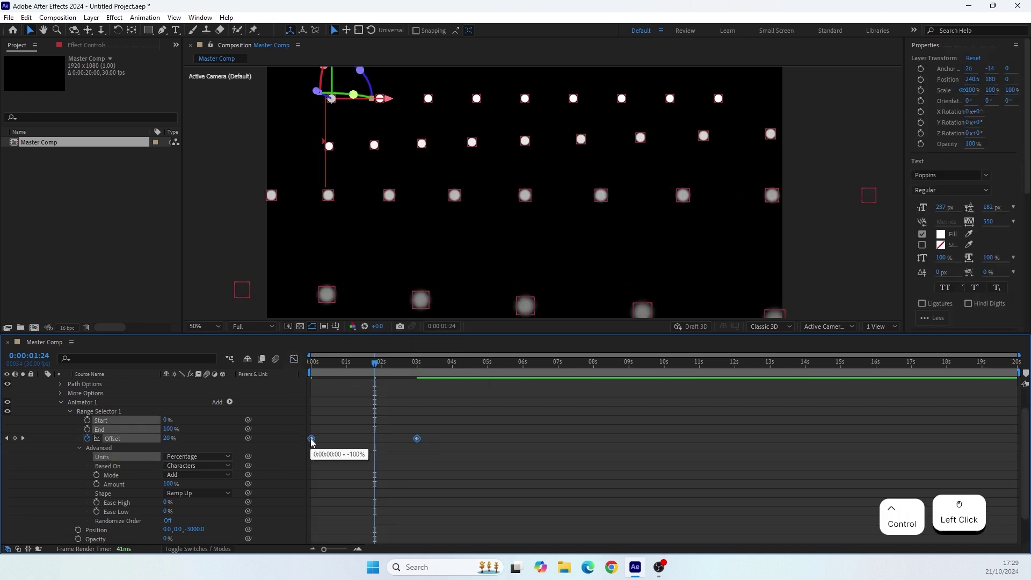
{"action": "left_click_drag", "start_coordinate": [348, 366], "coordinate": [372, 397]}
- Set Range Selector 1's Ease High to 20% and Ease Low to 80%, and preview the animation from the start
{"action": "left_click", "coordinate": [80, 406]}
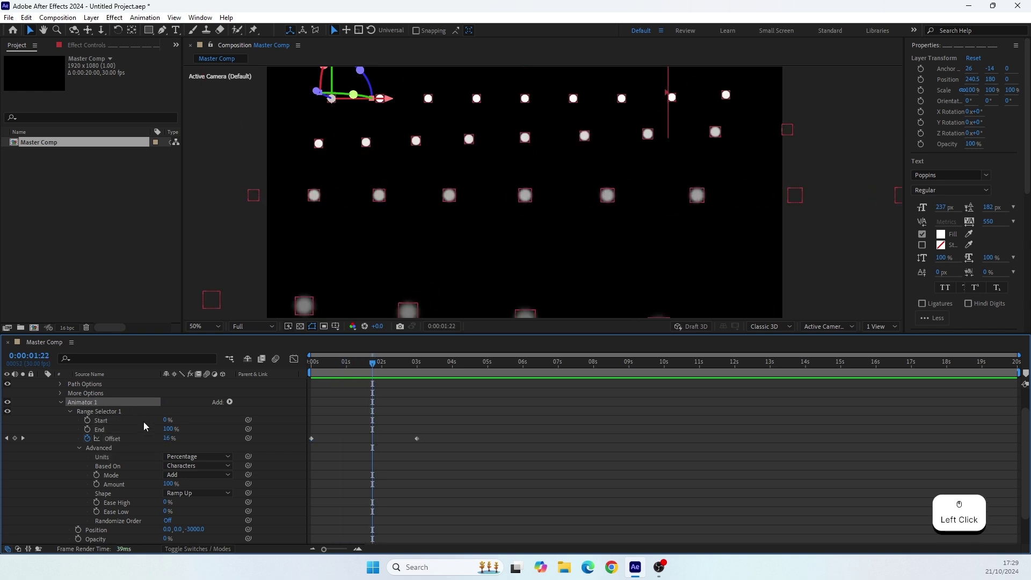
{"action": "left_click", "coordinate": [114, 506]}
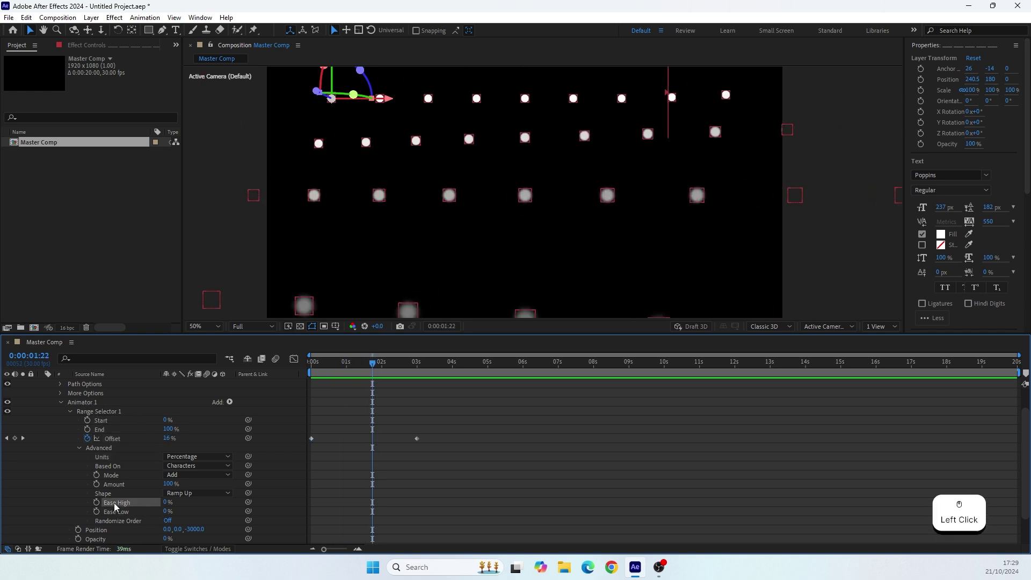
{"action": "left_click", "coordinate": [165, 502]}
{"action": "type", "text": "20"}
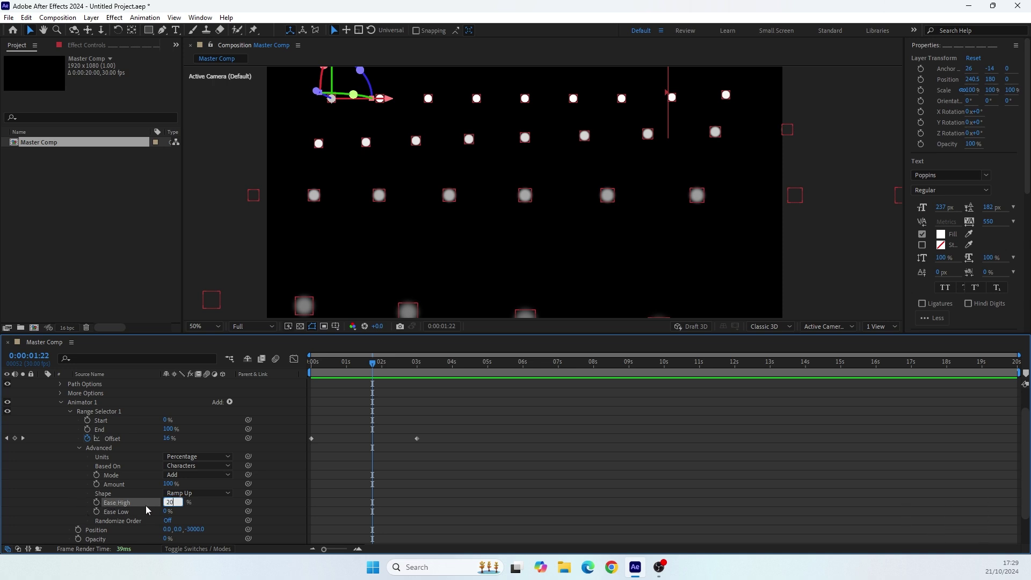
{"action": "key", "text": "Tab"}
{"action": "type", "text": "80"}
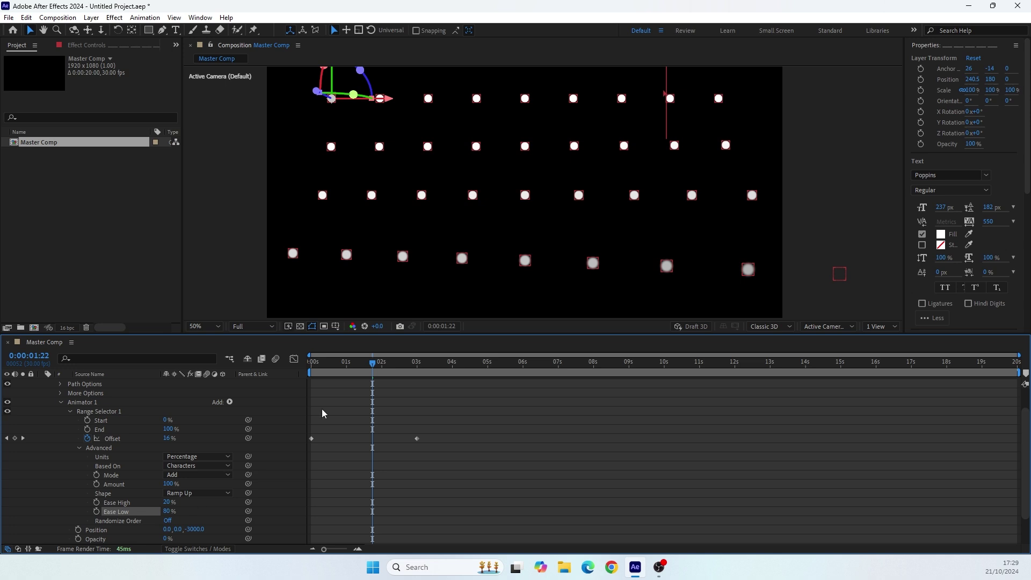
{"action": "left_click_drag", "start_coordinate": [372, 363], "coordinate": [263, 374]}
{"action": "key", "text": "space"}
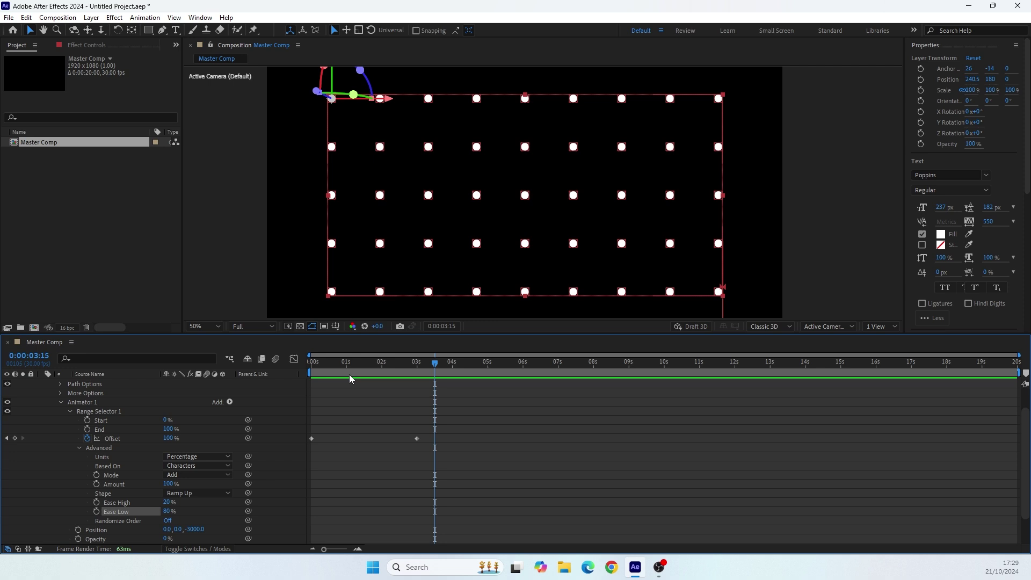
- Turn on Randomize Order for Range Selector 1 and preview the dots flying in
{"action": "left_click", "coordinate": [168, 521]}
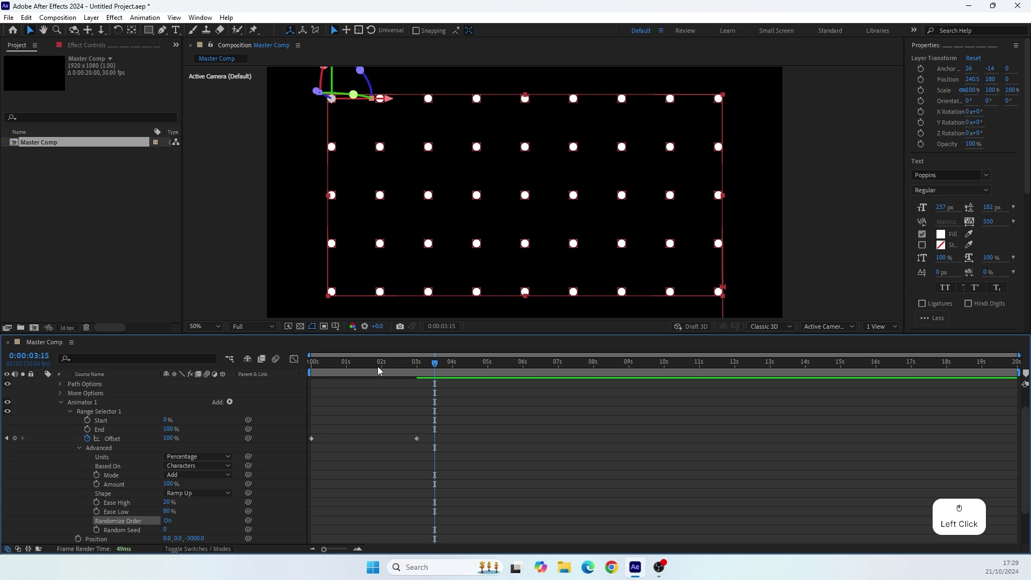
{"action": "key", "text": "Home"}
{"action": "key", "text": "space"}
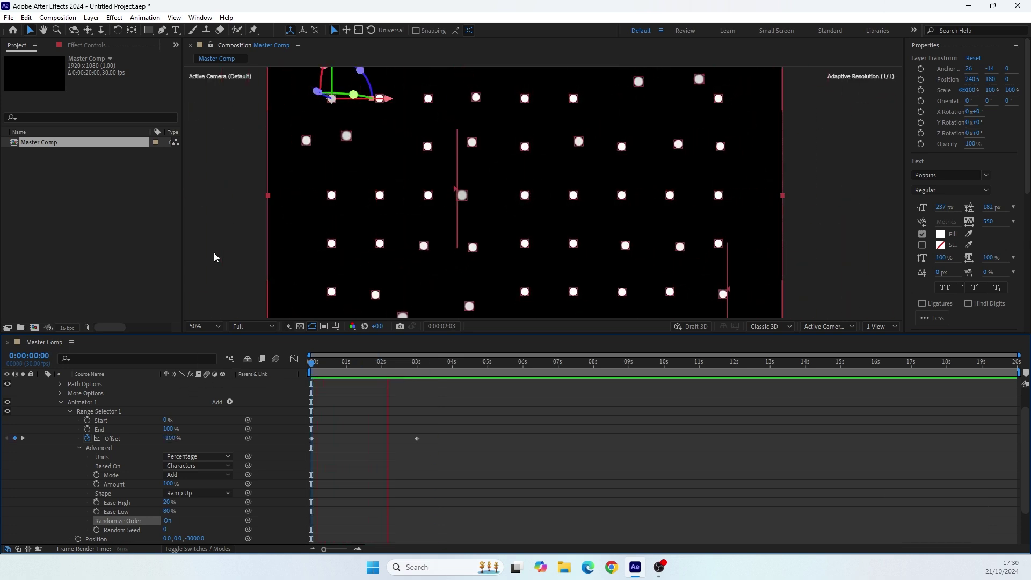
{"action": "key", "text": "space"}
{"action": "left_click_drag", "start_coordinate": [401, 363], "coordinate": [350, 382]}
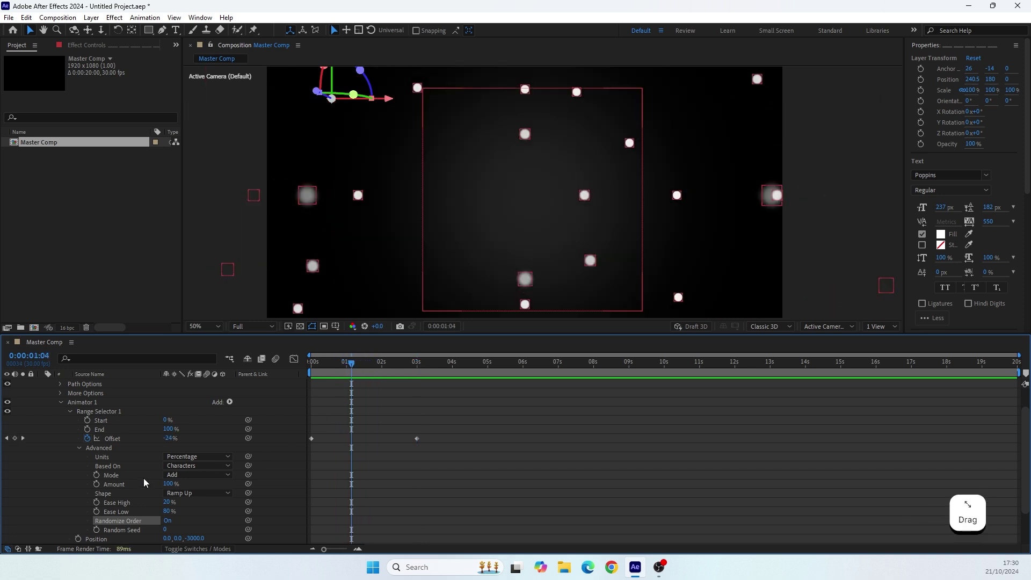
- Set Animator 1's Blur to 50 and play the animation from 0 seconds
{"action": "scroll", "coordinate": [144, 483], "scroll_direction": "down", "scroll_amount": 1}
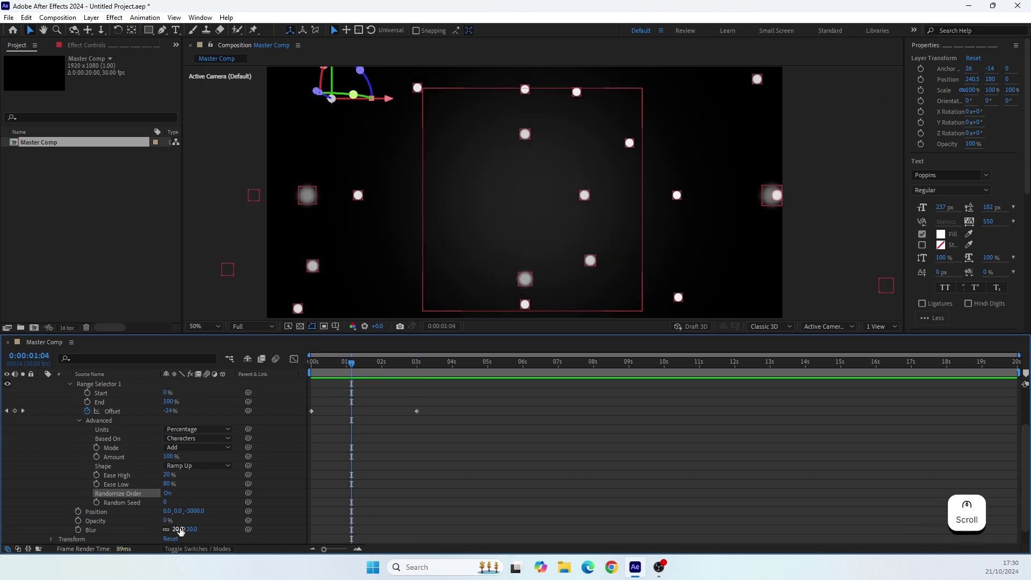
{"action": "left_click", "coordinate": [180, 529]}
{"action": "type", "text": "50"}
{"action": "key", "text": "Return"}
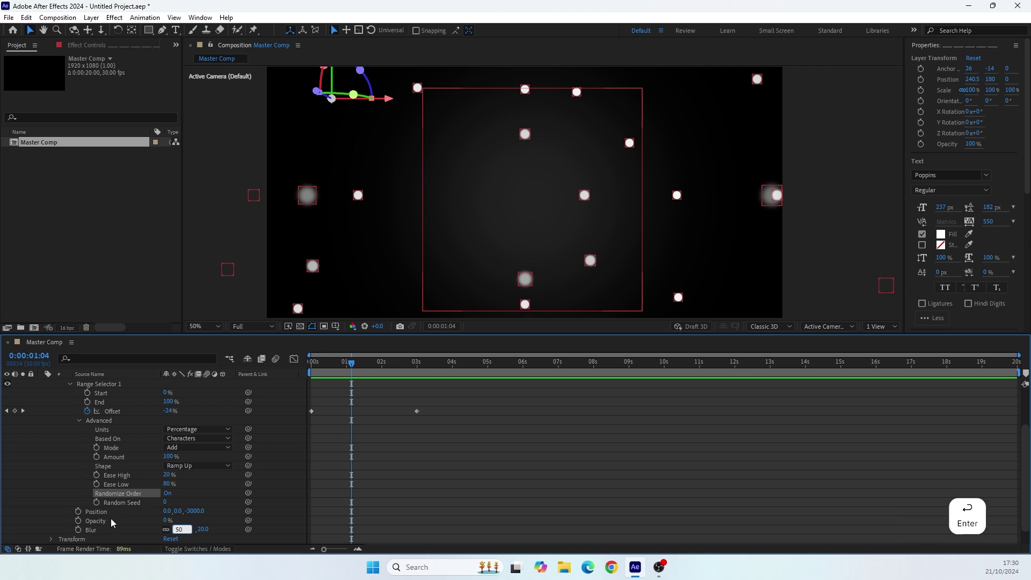
{"action": "left_click_drag", "start_coordinate": [348, 362], "coordinate": [293, 363]}
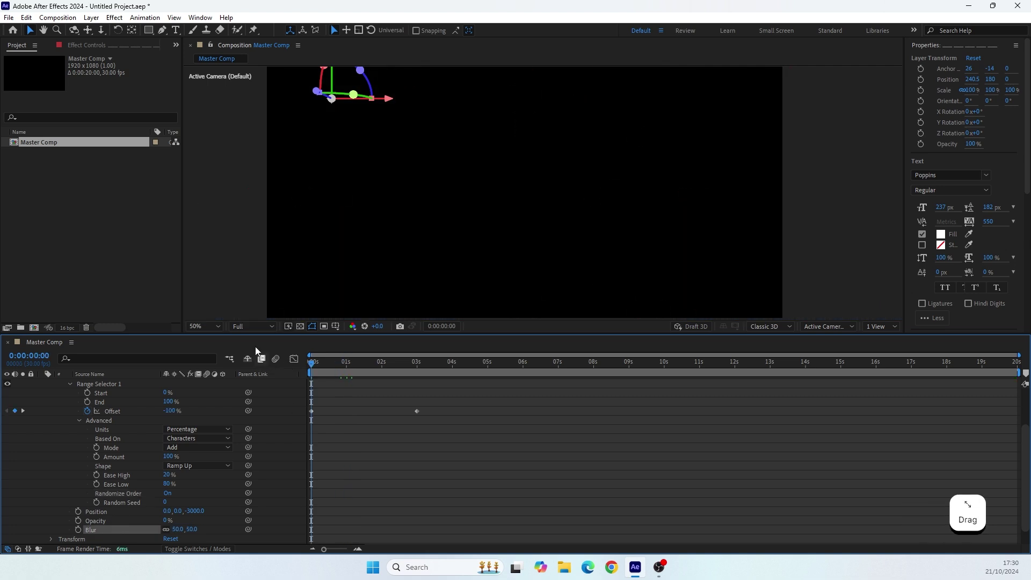
{"action": "key", "text": "space"}
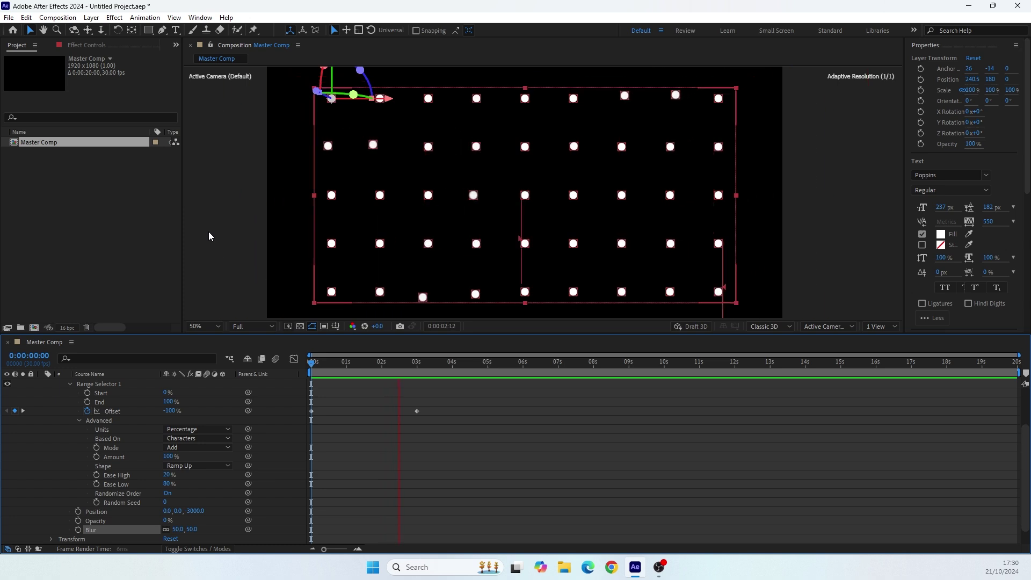
{"action": "key", "text": "space"}
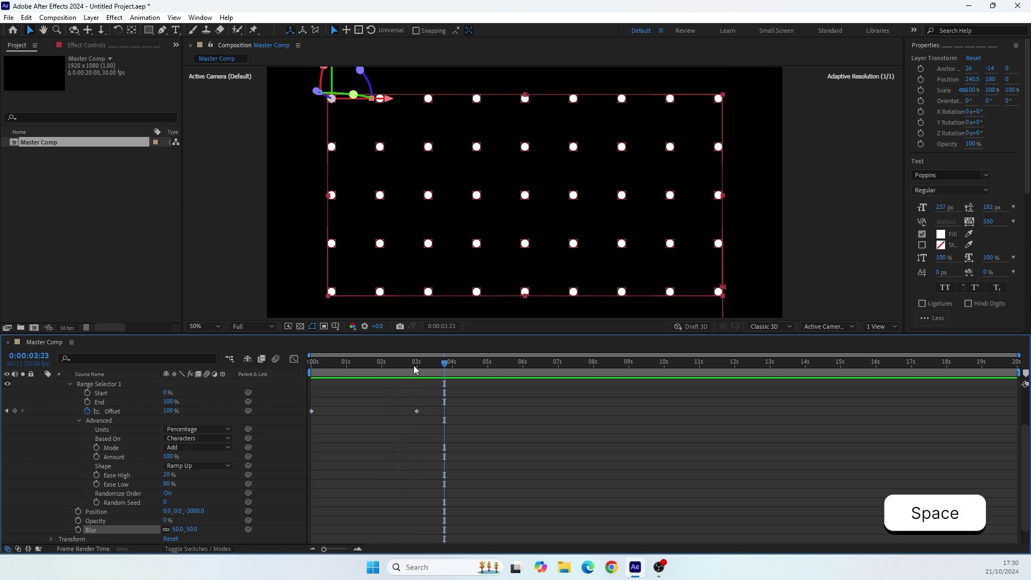
- With the full dot grid in view, replace the middle dot in its second row with the character 1
{"action": "left_click_drag", "start_coordinate": [414, 365], "coordinate": [436, 372]}
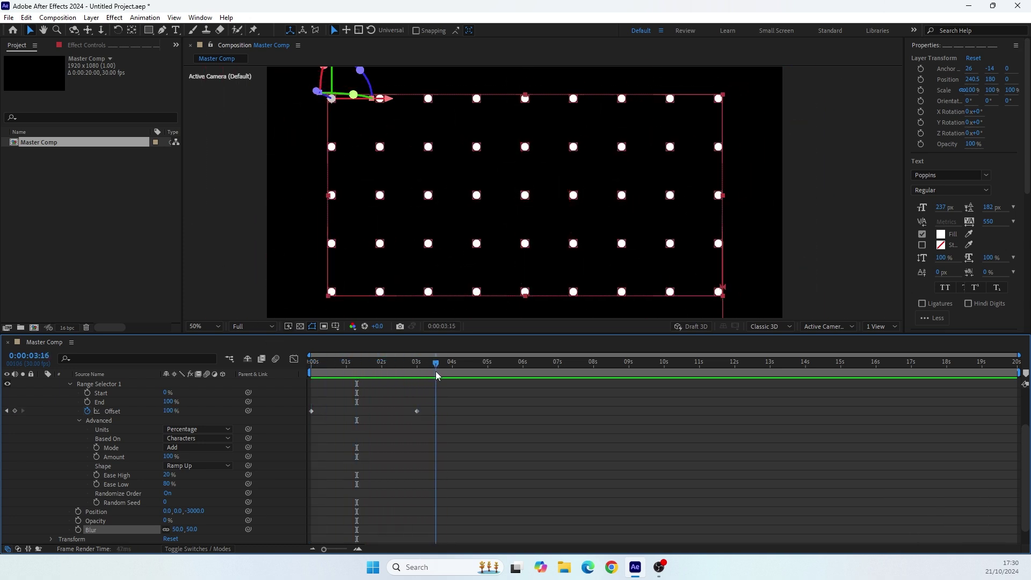
{"action": "double_click", "coordinate": [473, 102]}
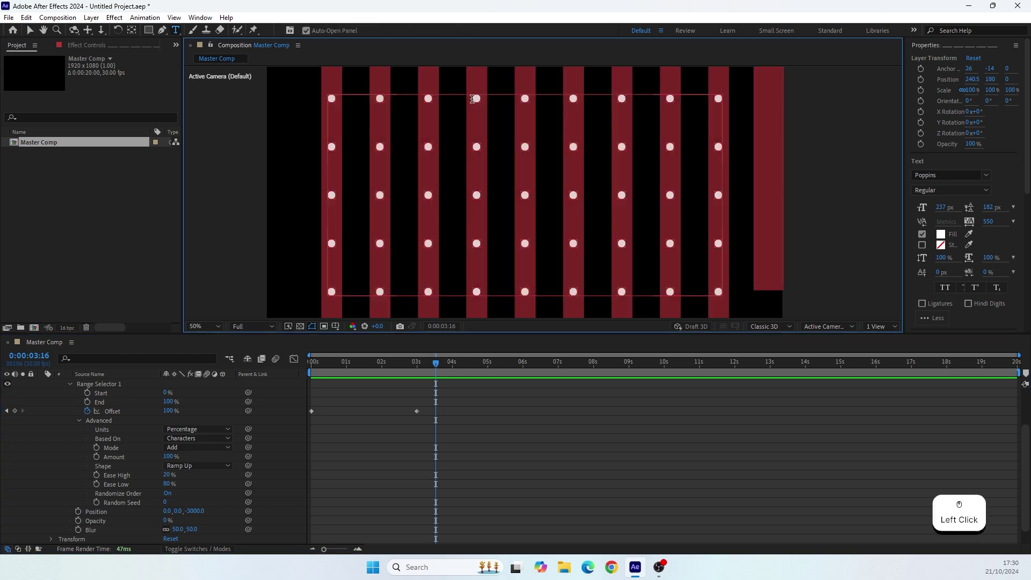
{"action": "left_click", "coordinate": [475, 102]}
{"action": "left_click_drag", "start_coordinate": [522, 153], "coordinate": [532, 150]}
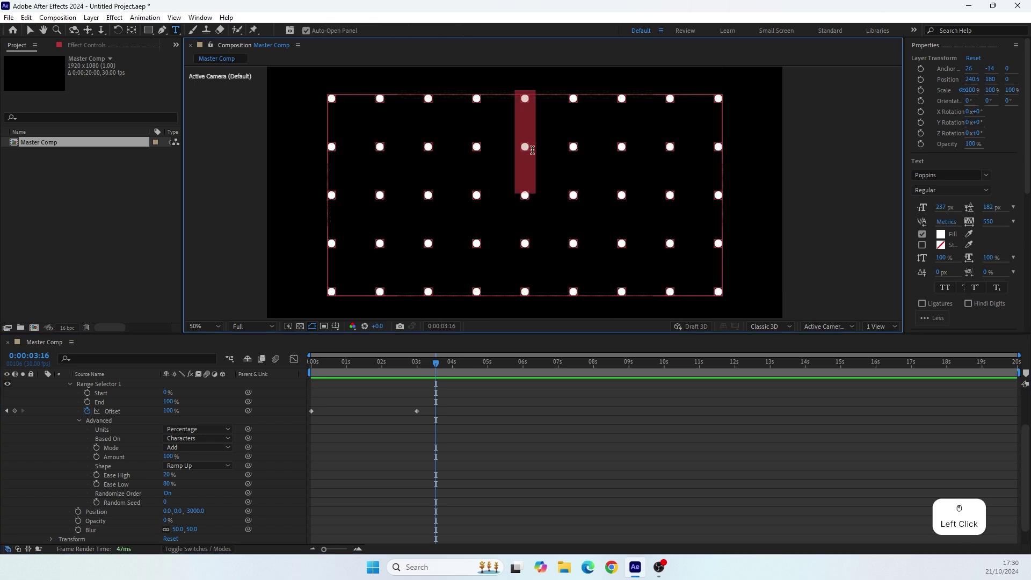
{"action": "type", "text": "1"}
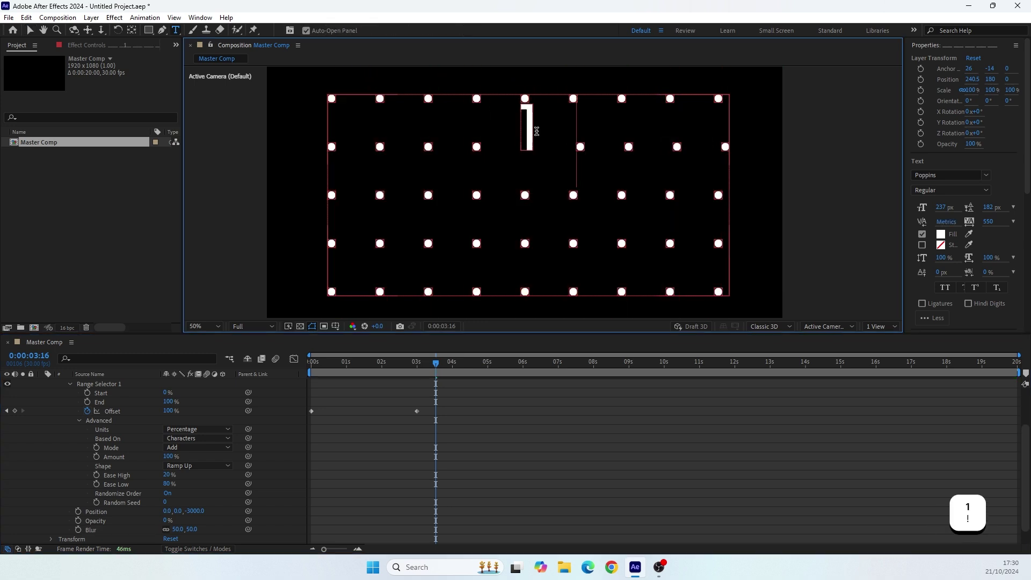
- Replace the middle dot of the fourth row with 4 and the second dot of the third row with 6, then preview the animation
{"action": "double_click", "coordinate": [524, 252]}
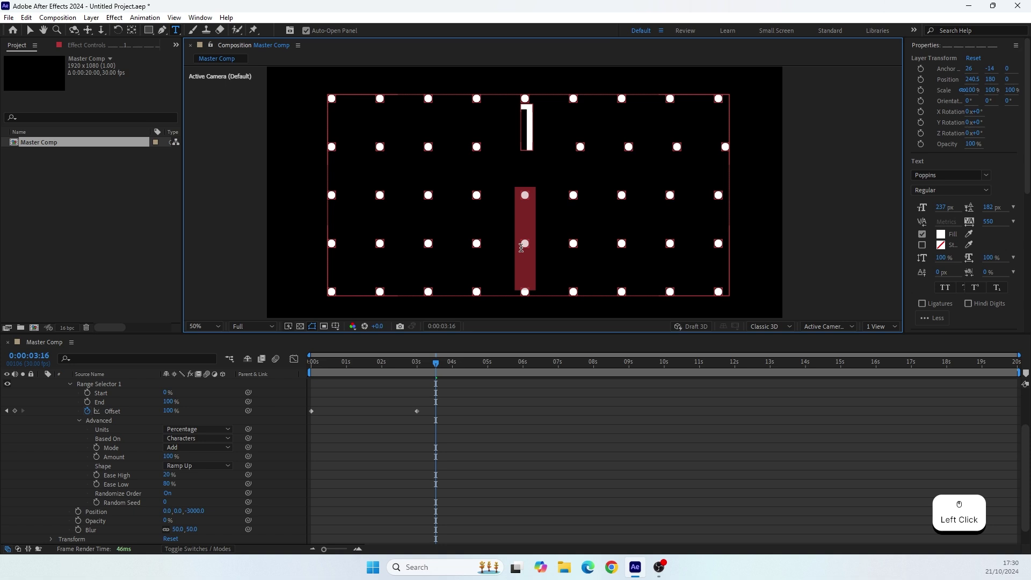
{"action": "type", "text": "4"}
{"action": "left_click_drag", "start_coordinate": [384, 196], "coordinate": [402, 210]}
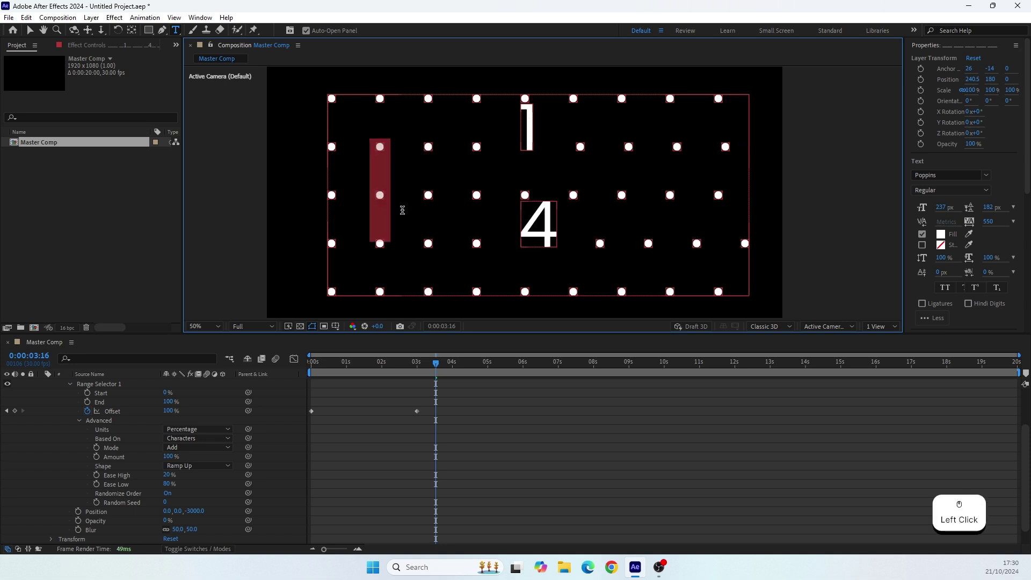
{"action": "type", "text": "6"}
{"action": "left_click", "coordinate": [375, 177], "text": "shift"}
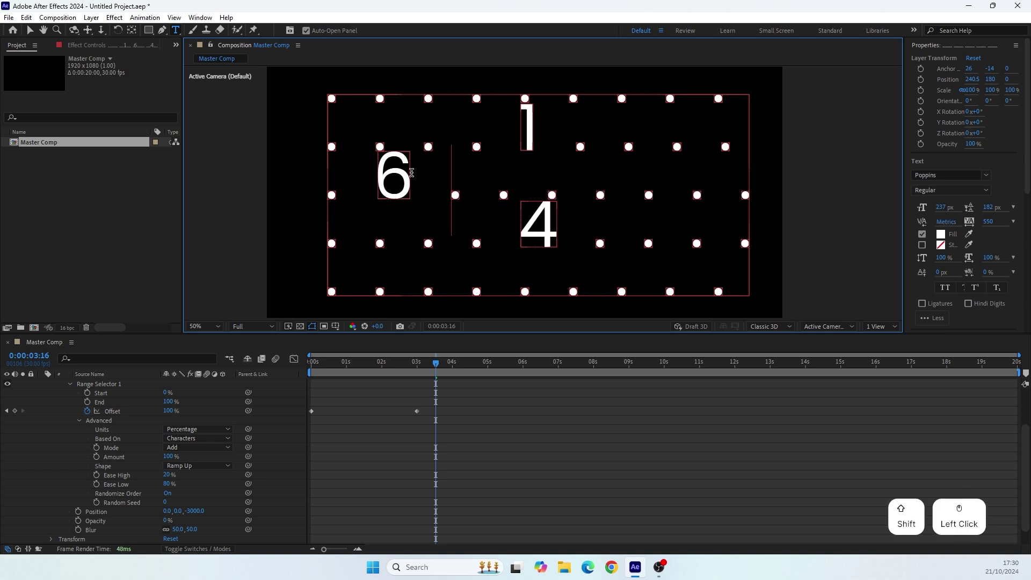
{"action": "left_click_drag", "start_coordinate": [940, 208], "coordinate": [921, 216]}
{"action": "left_click_drag", "start_coordinate": [427, 375], "coordinate": [349, 392]}
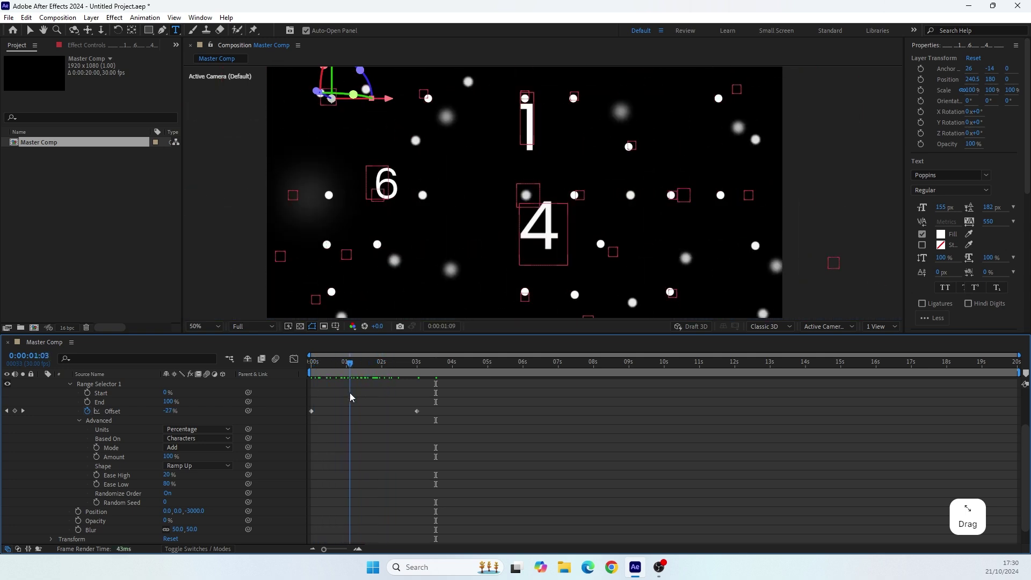
- Undo the number replacements in the dot grid and preview the dots flying in
{"action": "key", "text": "ctrl+z"}
{"action": "key", "text": "ctrl+z"}
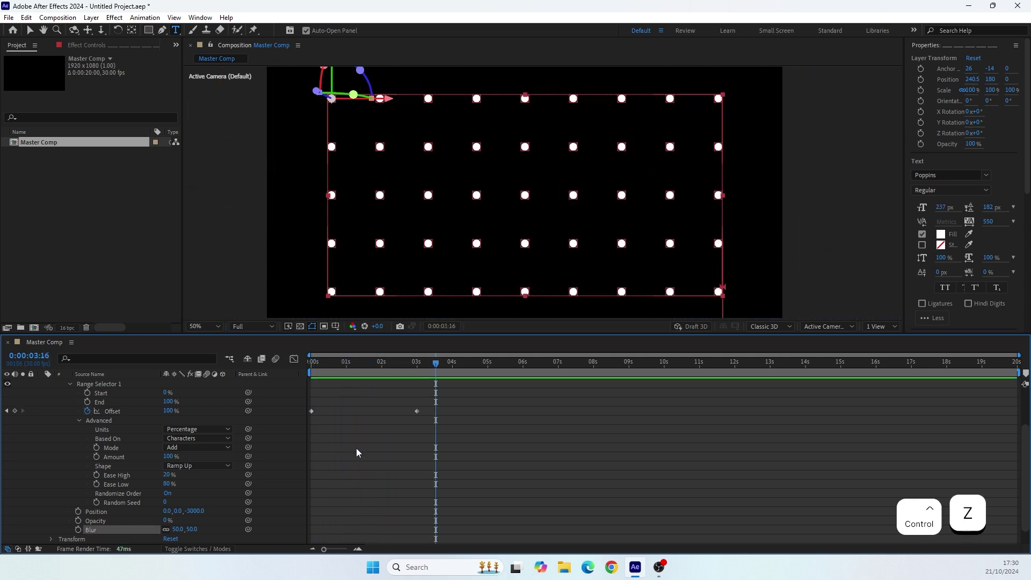
{"action": "left_click_drag", "start_coordinate": [349, 377], "coordinate": [359, 376]}
{"action": "scroll", "coordinate": [55, 477], "scroll_direction": "up", "scroll_amount": 1}
{"action": "scroll", "coordinate": [55, 477], "scroll_direction": "up", "scroll_amount": 1}
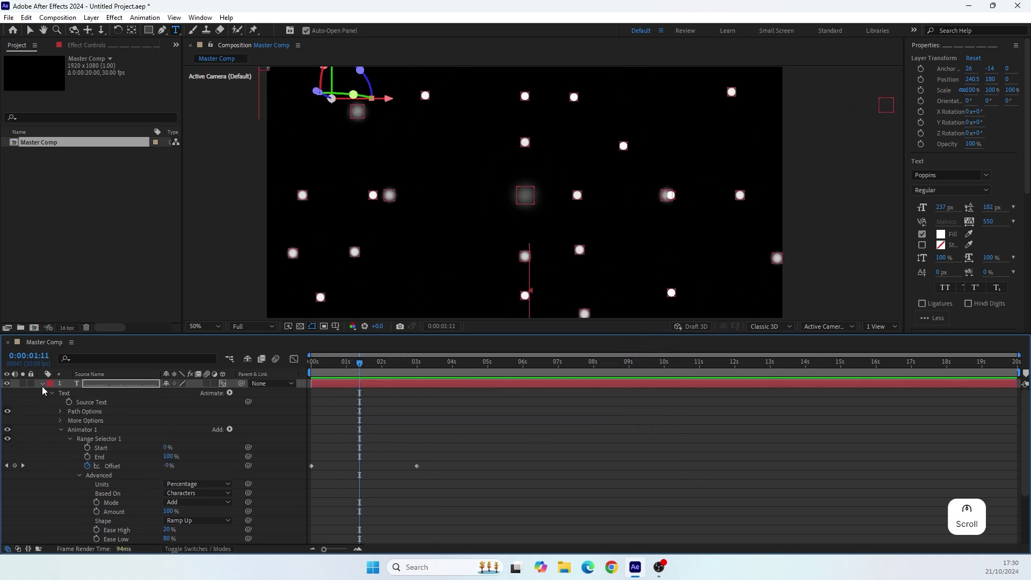
{"action": "left_click", "coordinate": [354, 370]}
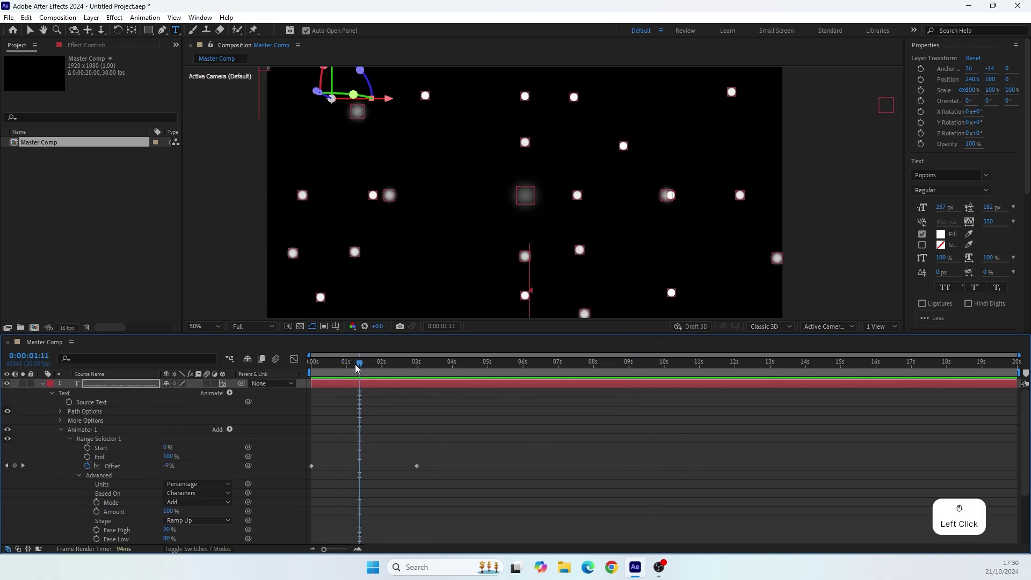
{"action": "key", "text": "space"}
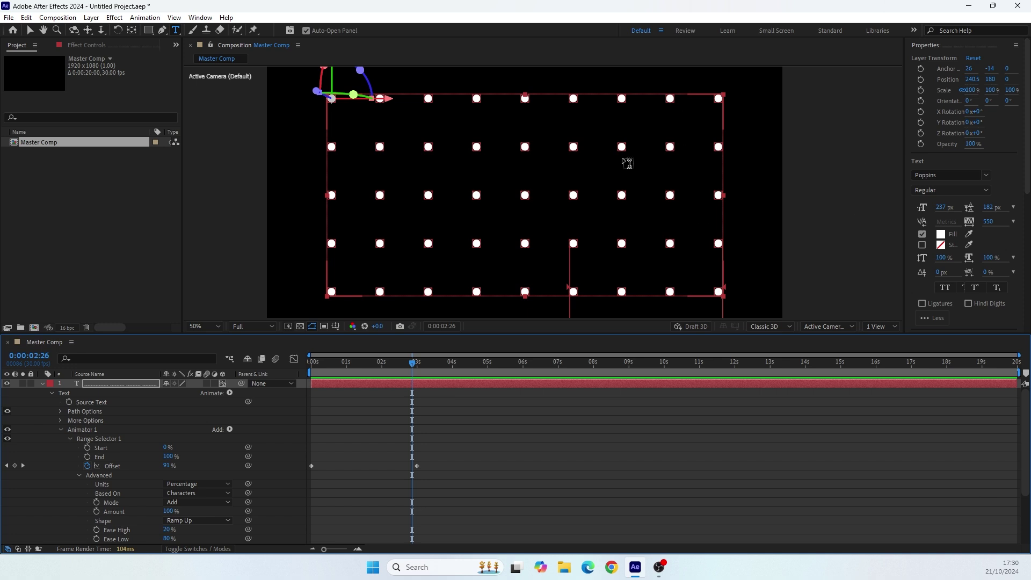
- Collapse Animator 1 and add a separate second animator with a Position property to the text layer
{"action": "left_click", "coordinate": [30, 30]}
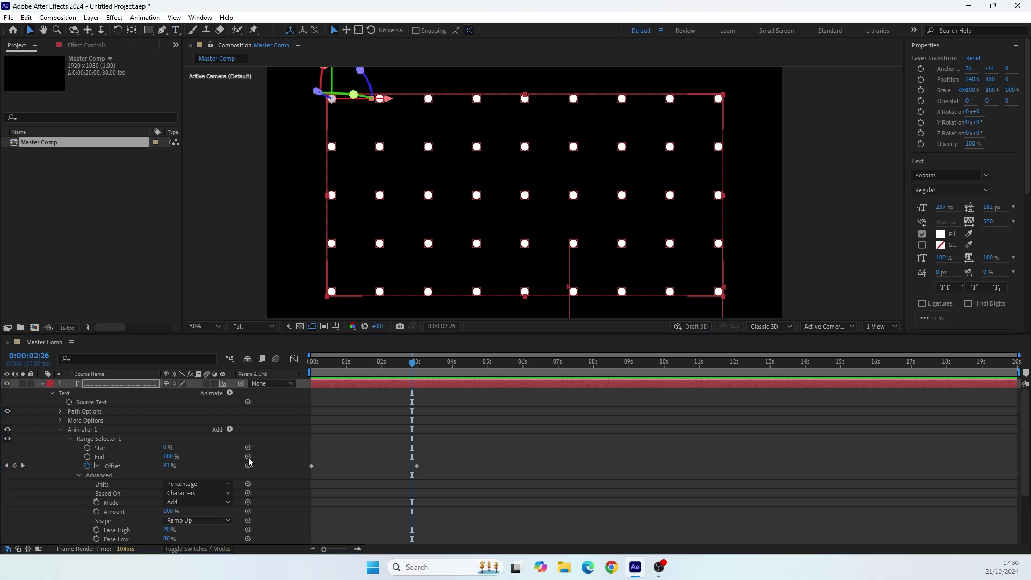
{"action": "left_click", "coordinate": [60, 430]}
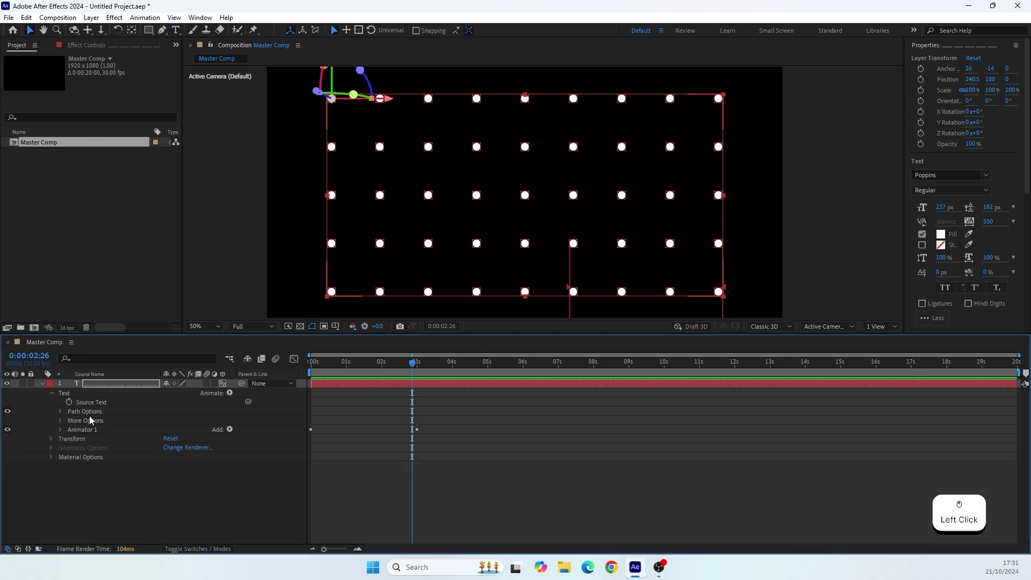
{"action": "left_click", "coordinate": [87, 429]}
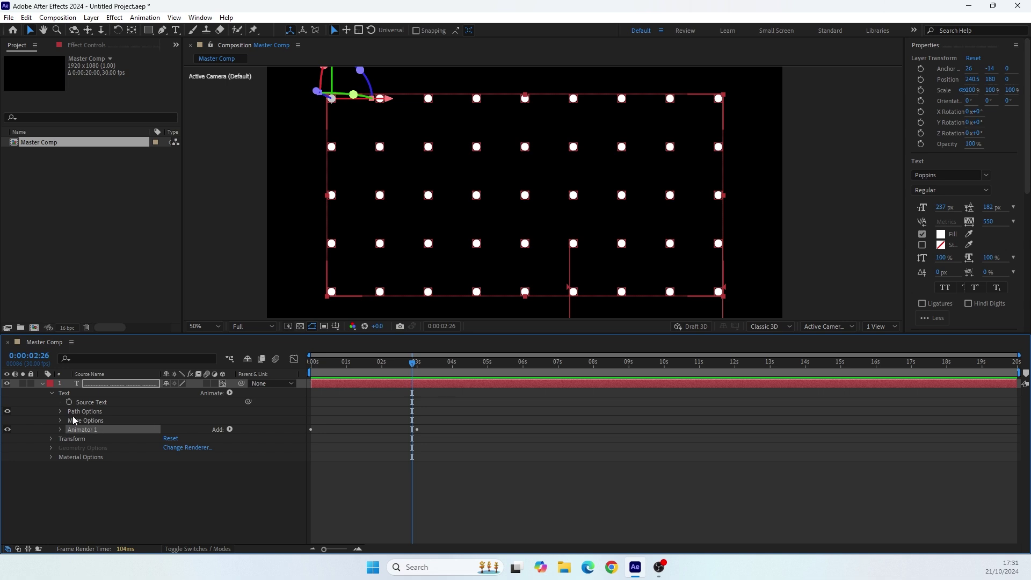
{"action": "left_click", "coordinate": [72, 393]}
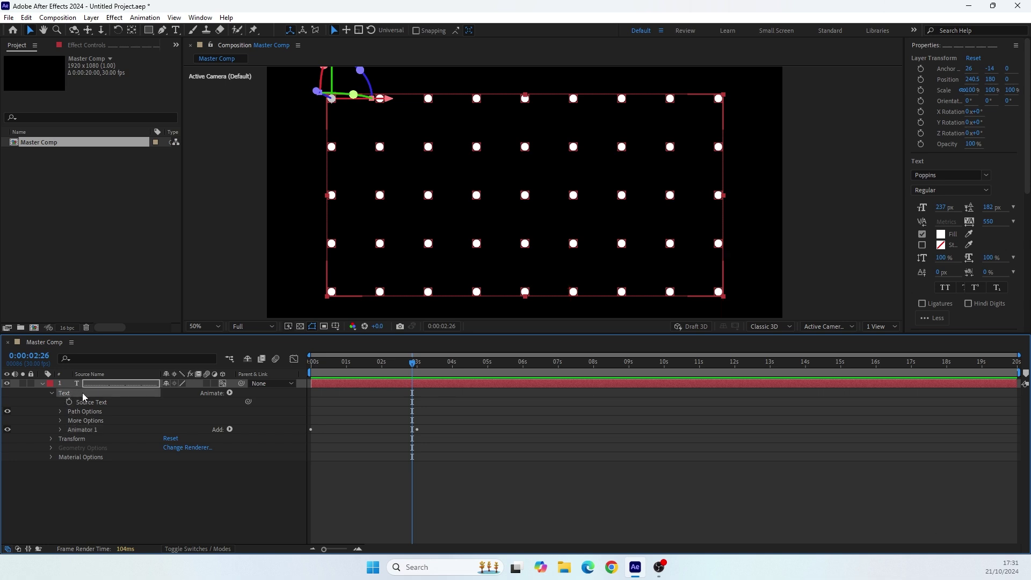
{"action": "left_click", "coordinate": [229, 393]}
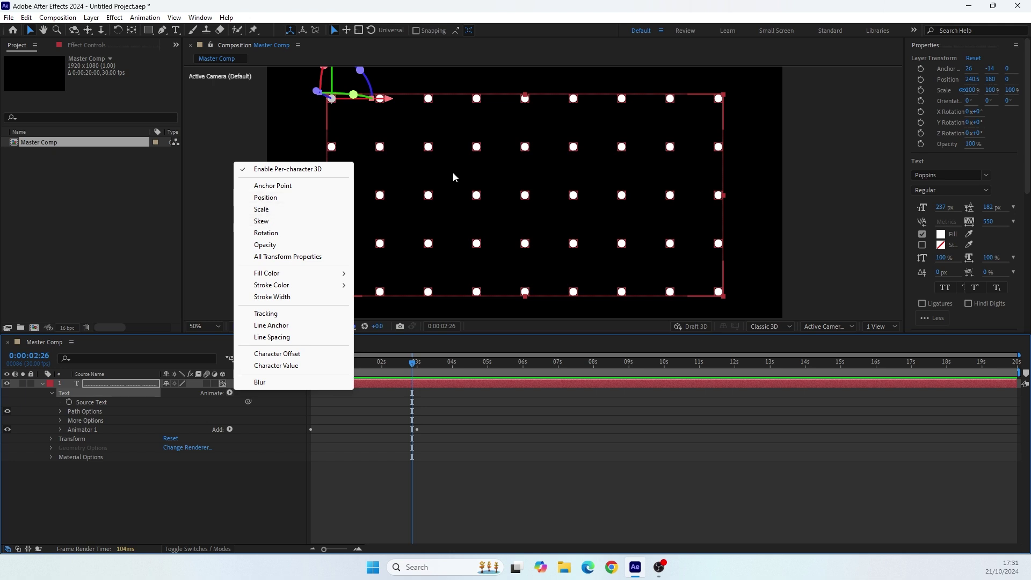
{"action": "left_click", "coordinate": [265, 197]}
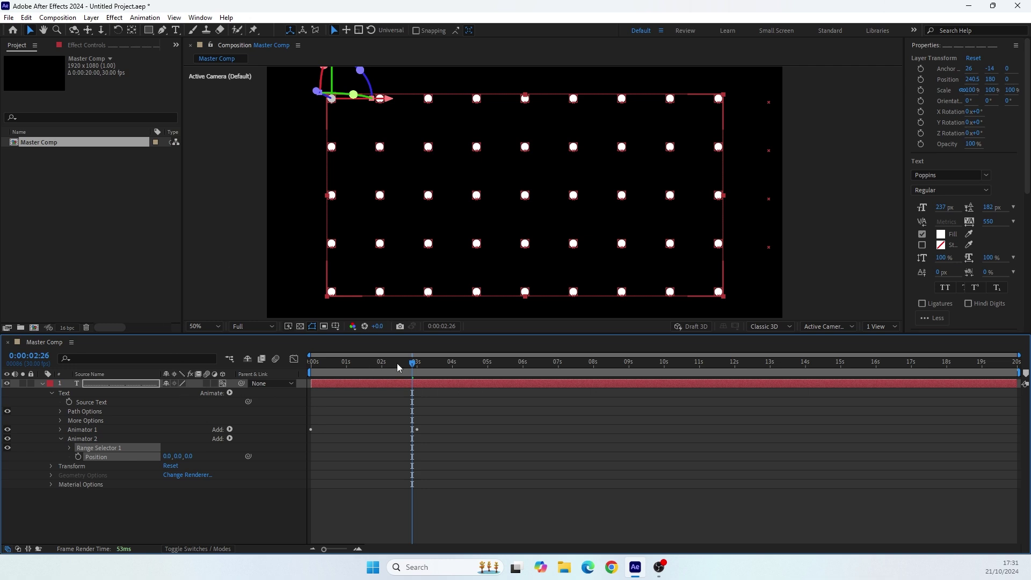
- Set Animator 2's X Position to 1740 so the whole dot grid sits just beyond the frame's right edge
{"action": "left_click_drag", "start_coordinate": [398, 363], "coordinate": [417, 379]}
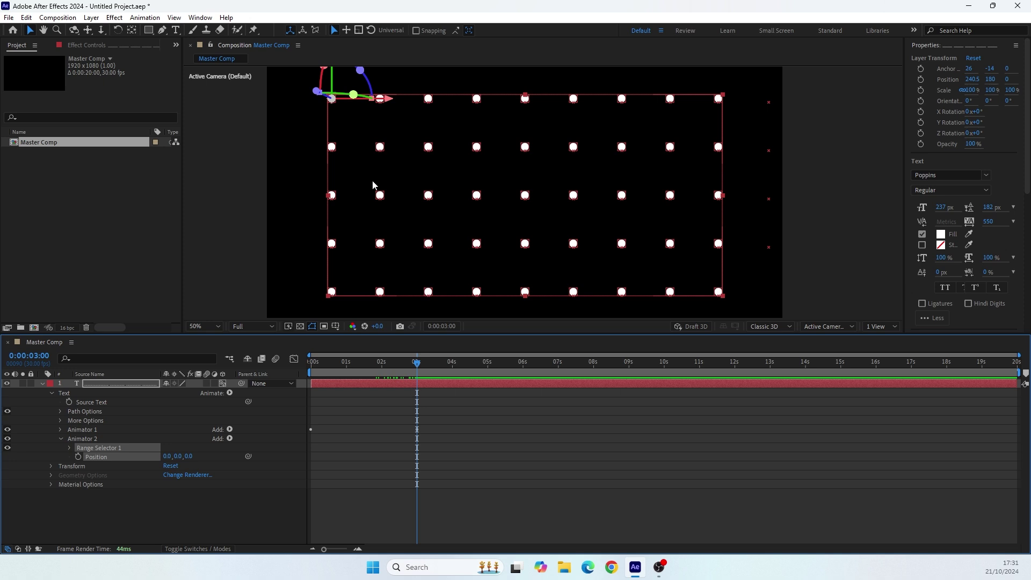
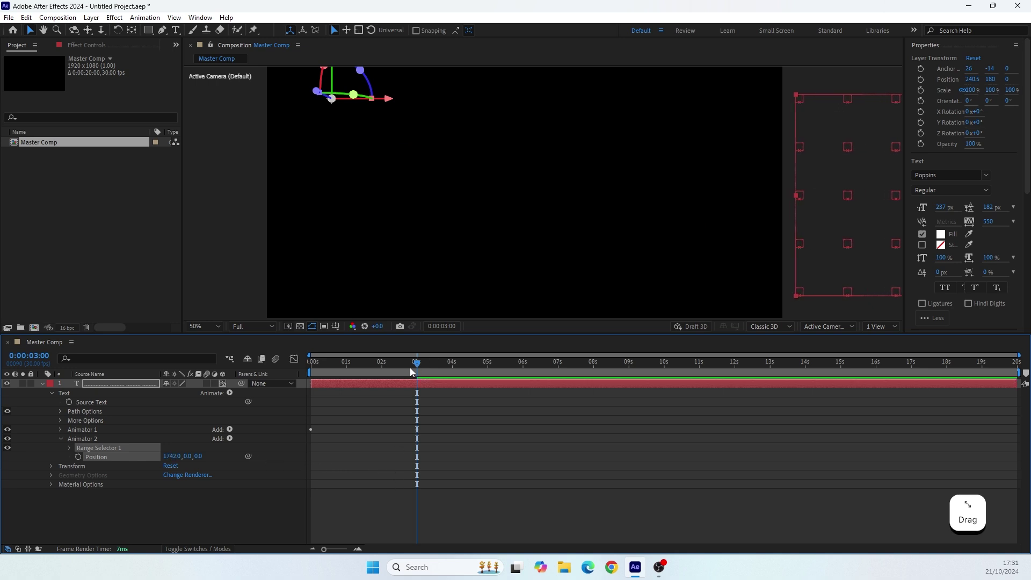
{"action": "left_click_drag", "start_coordinate": [322, 371], "coordinate": [422, 370]}
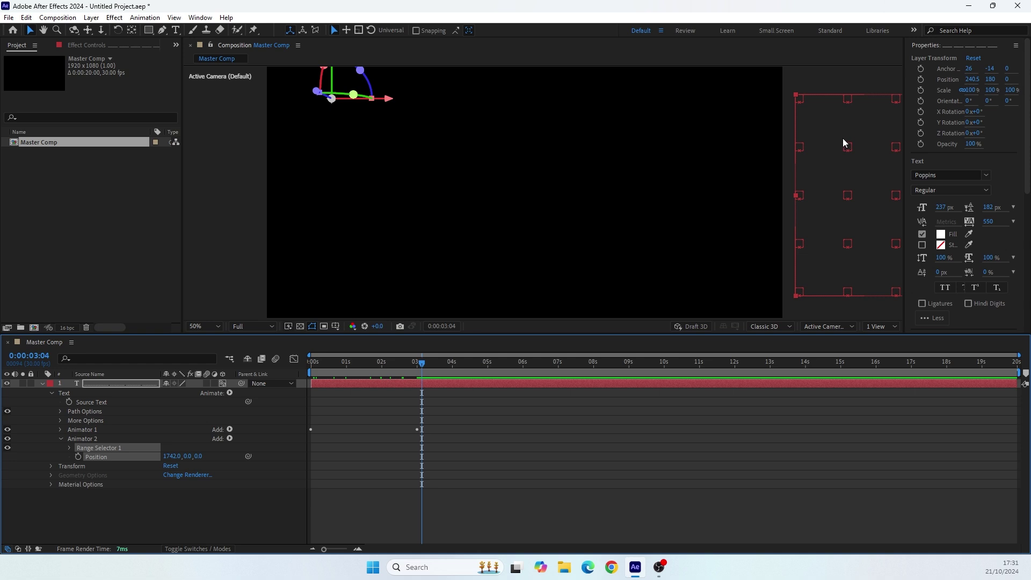
{"action": "left_click", "coordinate": [171, 457]}
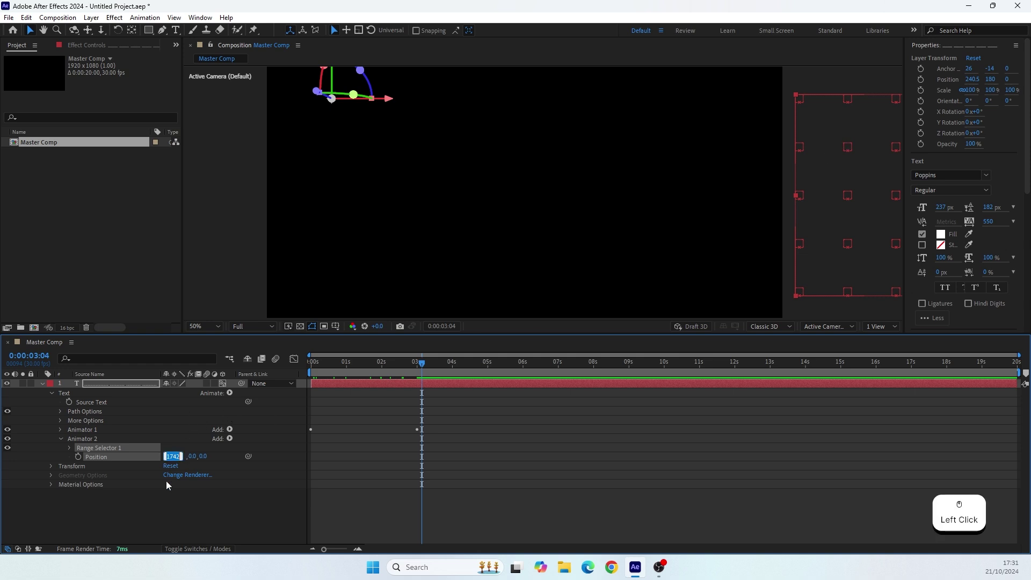
{"action": "type", "text": "1700"}
{"action": "key", "text": "Return"}
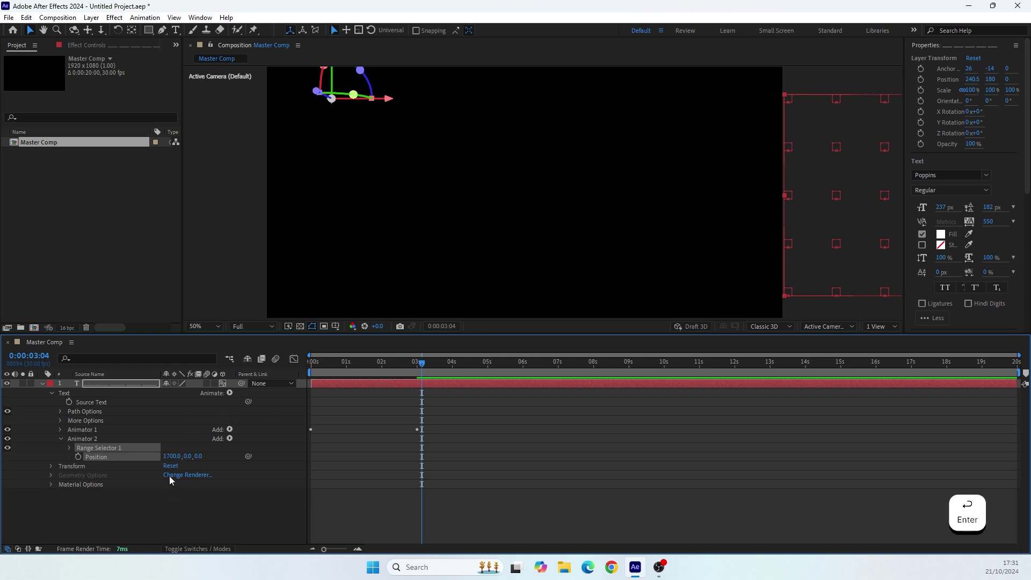
{"action": "left_click", "coordinate": [171, 456]}
{"action": "key", "text": "shift+Up"}
{"action": "key", "text": "shift+Up"}
{"action": "key", "text": "shift+Up"}
{"action": "key", "text": "shift+Up"}
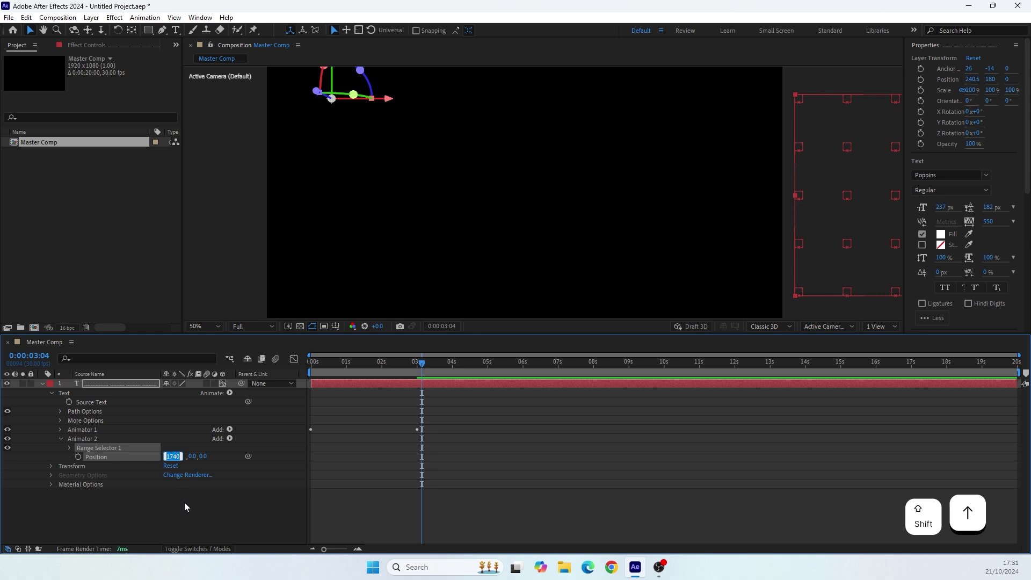
{"action": "left_click", "coordinate": [173, 514]}
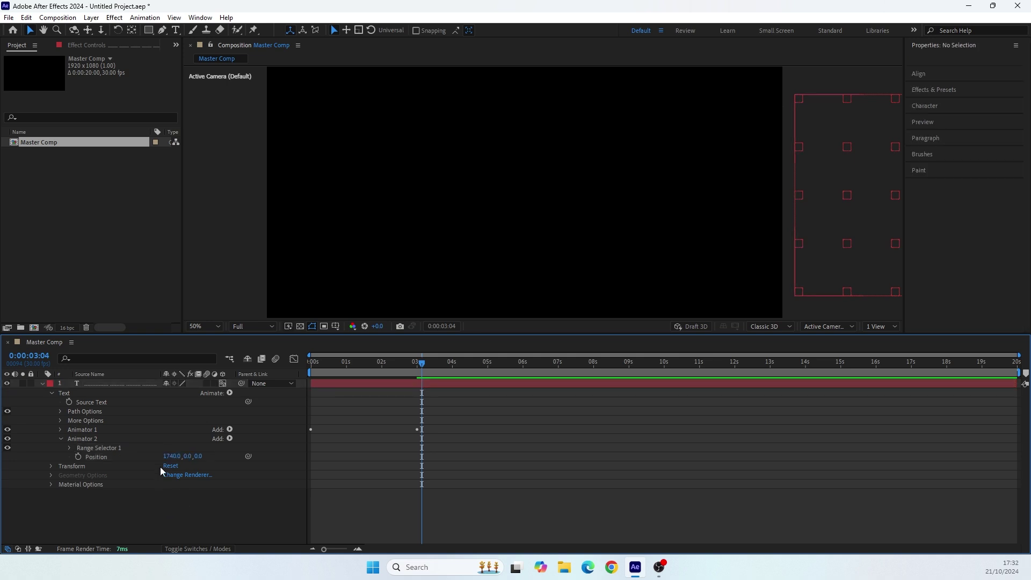
- At 3 seconds, change the Shape of Animator 2's Range Selector 1 to Ramp Up in its Advanced settings
{"action": "left_click", "coordinate": [68, 449]}
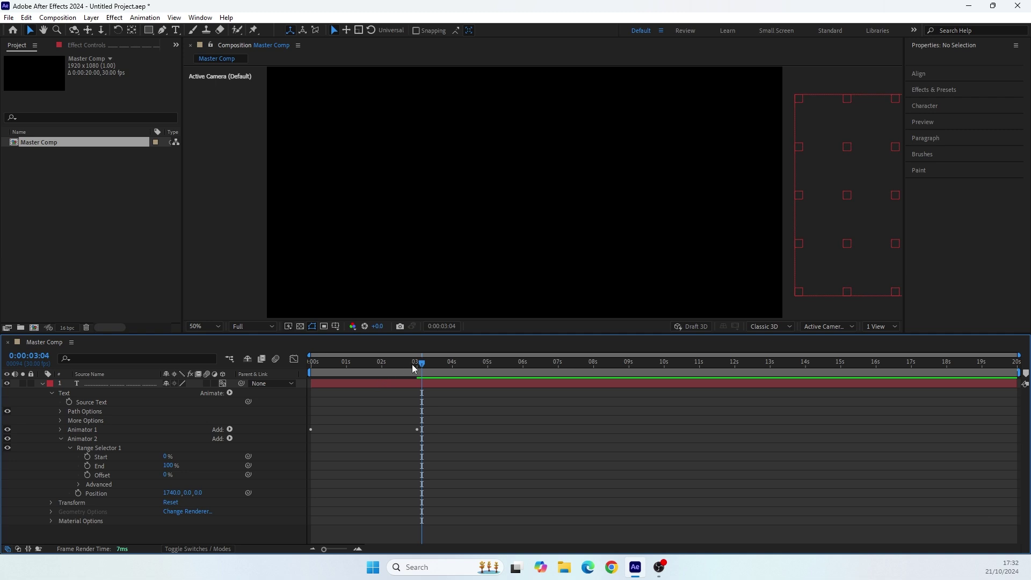
{"action": "left_click_drag", "start_coordinate": [413, 365], "coordinate": [358, 377]}
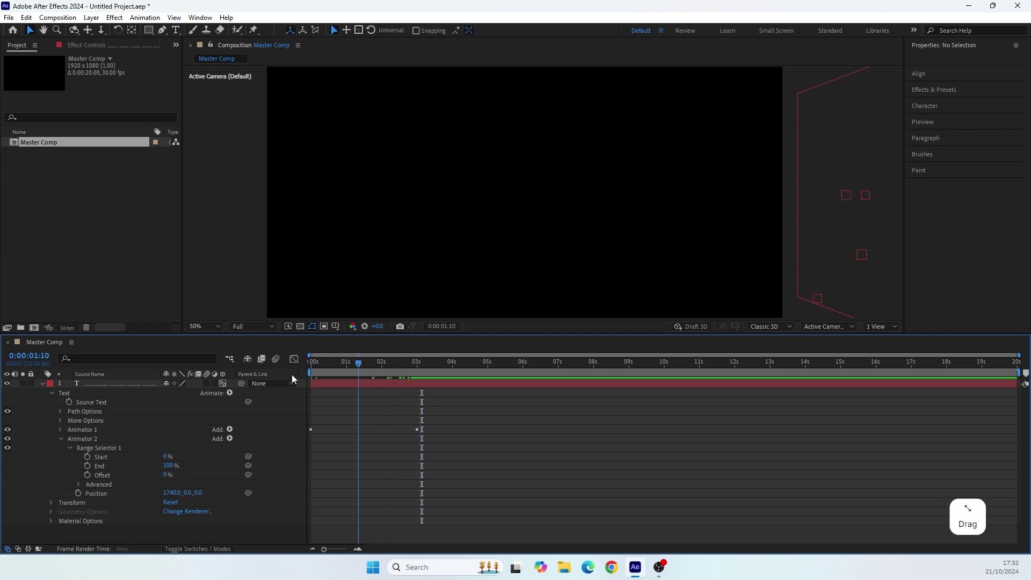
{"action": "left_click_drag", "start_coordinate": [291, 378], "coordinate": [417, 382]}
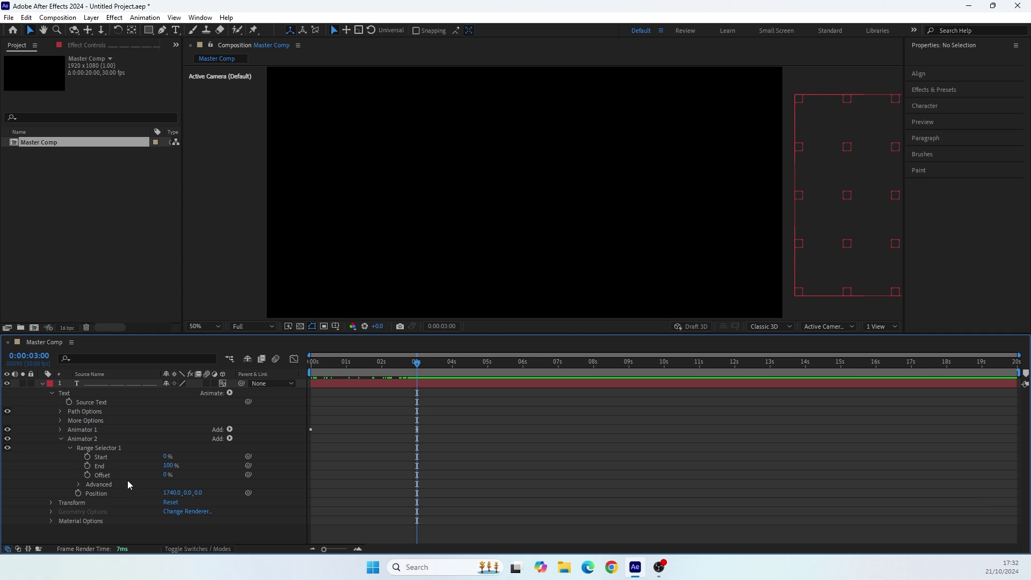
{"action": "left_click", "coordinate": [79, 483]}
{"action": "scroll", "coordinate": [54, 475], "scroll_direction": "down", "scroll_amount": 1}
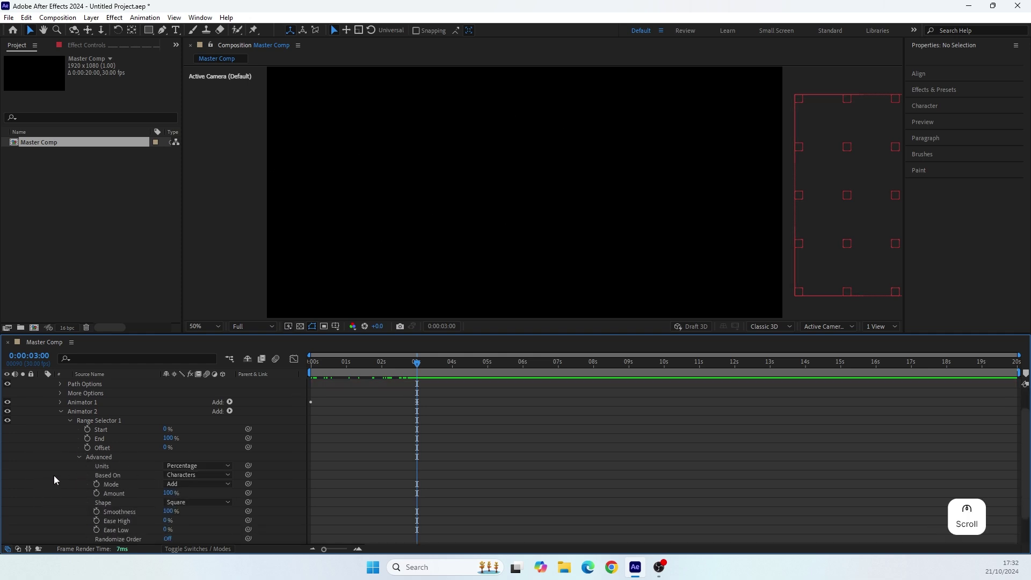
{"action": "left_click", "coordinate": [183, 502]}
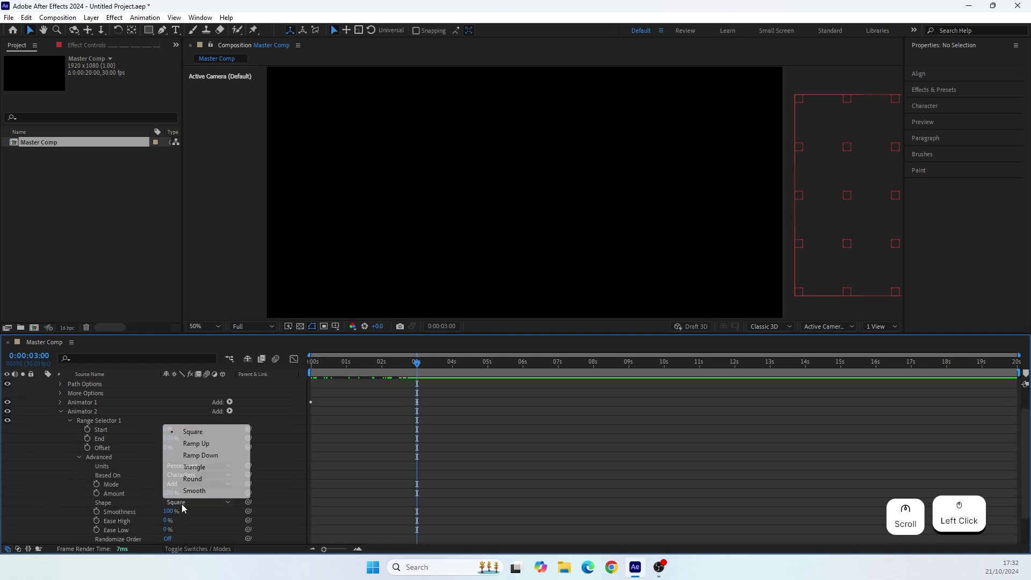
{"action": "left_click", "coordinate": [177, 446]}
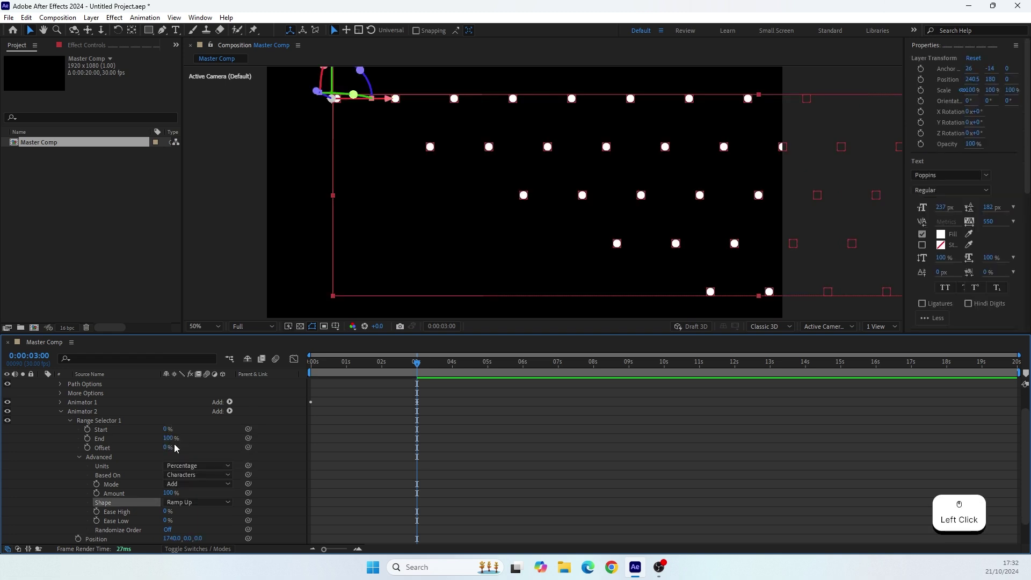
- Set the Offset of Animator 2's Range Selector 1 to 100% and start keyframing it at 3 seconds
{"action": "scroll", "coordinate": [134, 451], "scroll_direction": "down", "scroll_amount": 1}
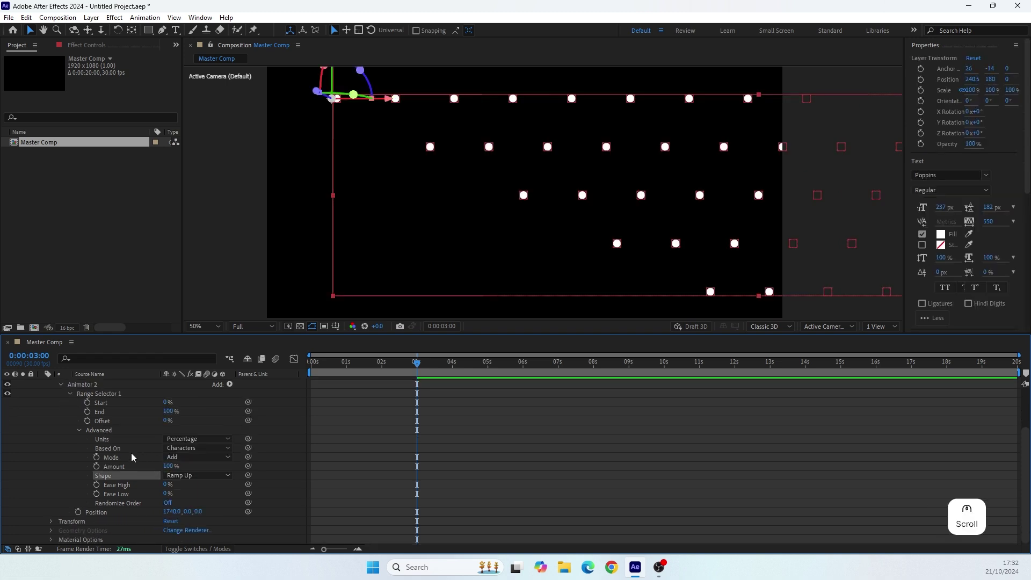
{"action": "left_click_drag", "start_coordinate": [164, 422], "coordinate": [234, 407]}
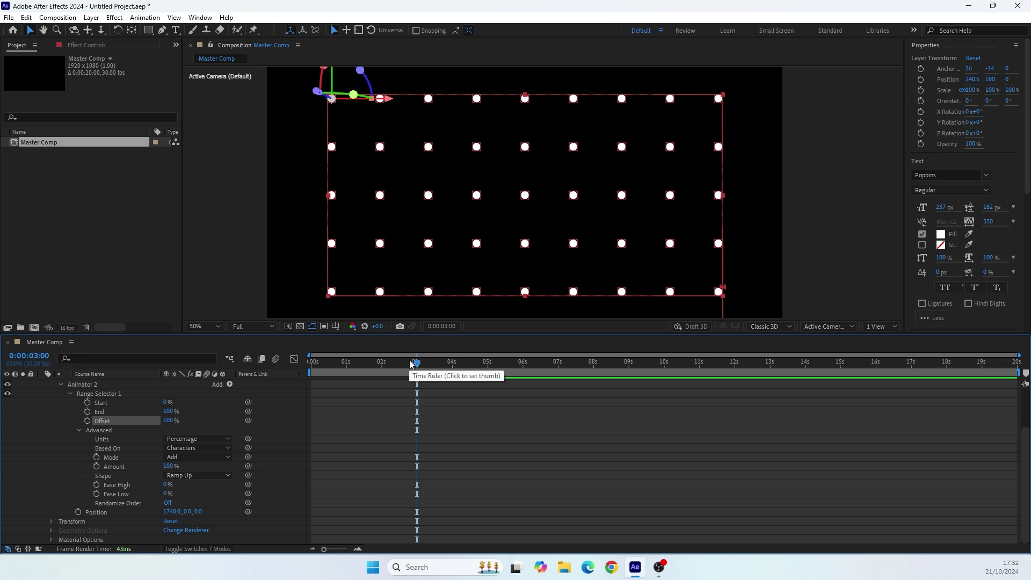
{"action": "left_click", "coordinate": [87, 421]}
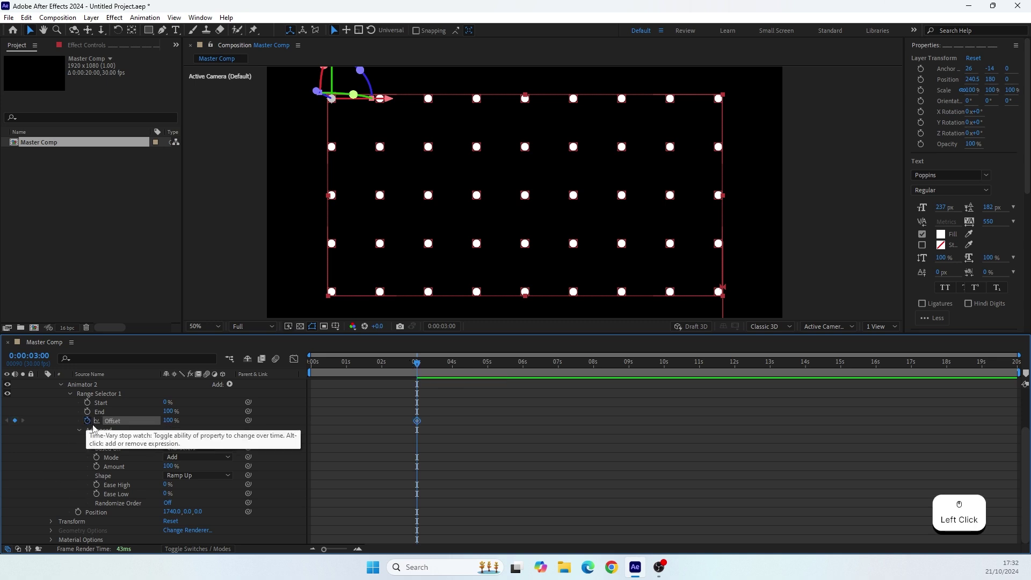
{"action": "scroll", "coordinate": [366, 447], "scroll_direction": "up", "scroll_amount": 3}
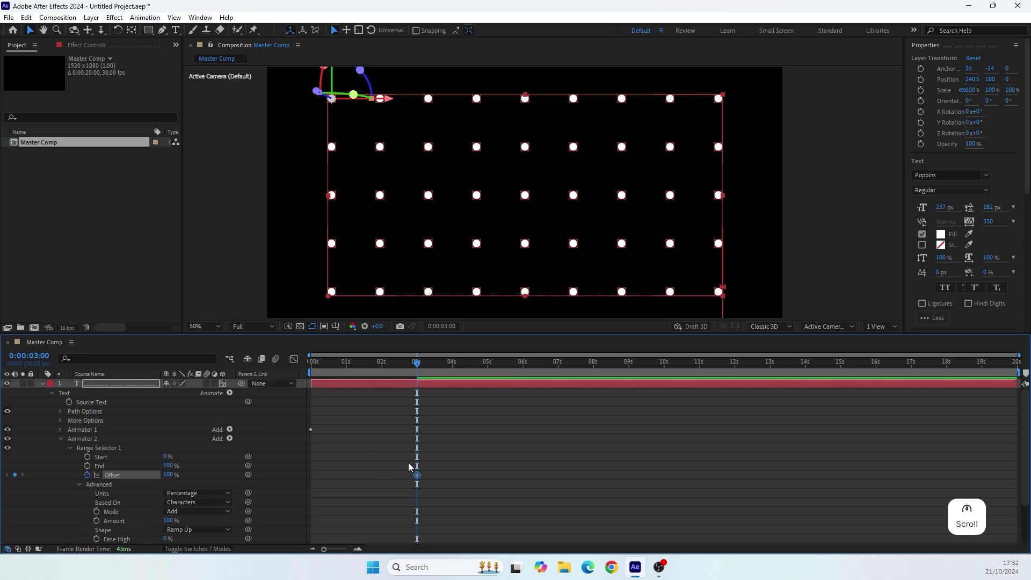
{"action": "left_click_drag", "start_coordinate": [409, 467], "coordinate": [300, 487]}
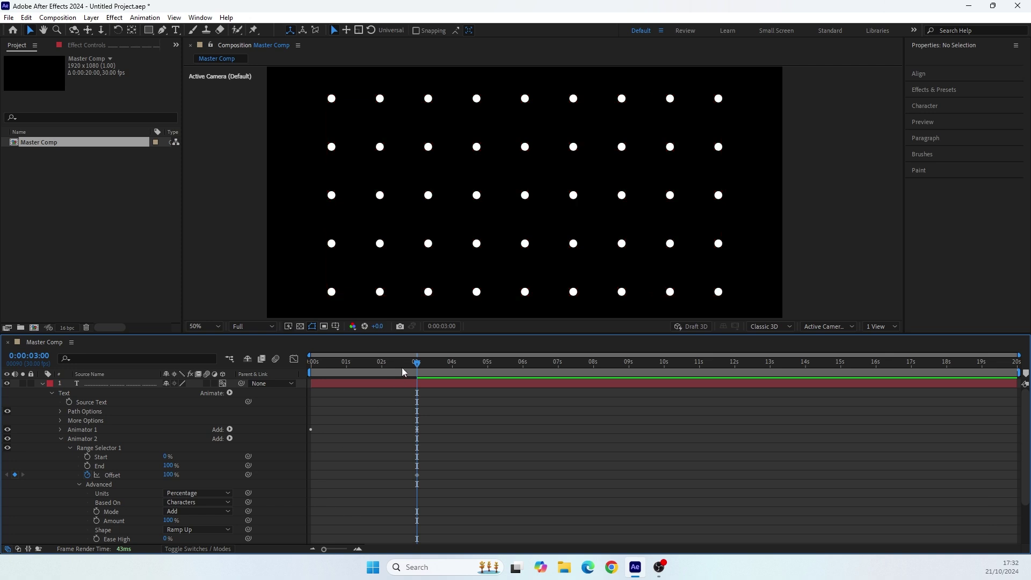
- At 5 seconds, keyframe the Offset of Animator 2's Range Selector 1 at -100%
{"action": "left_click_drag", "start_coordinate": [401, 367], "coordinate": [366, 385]}
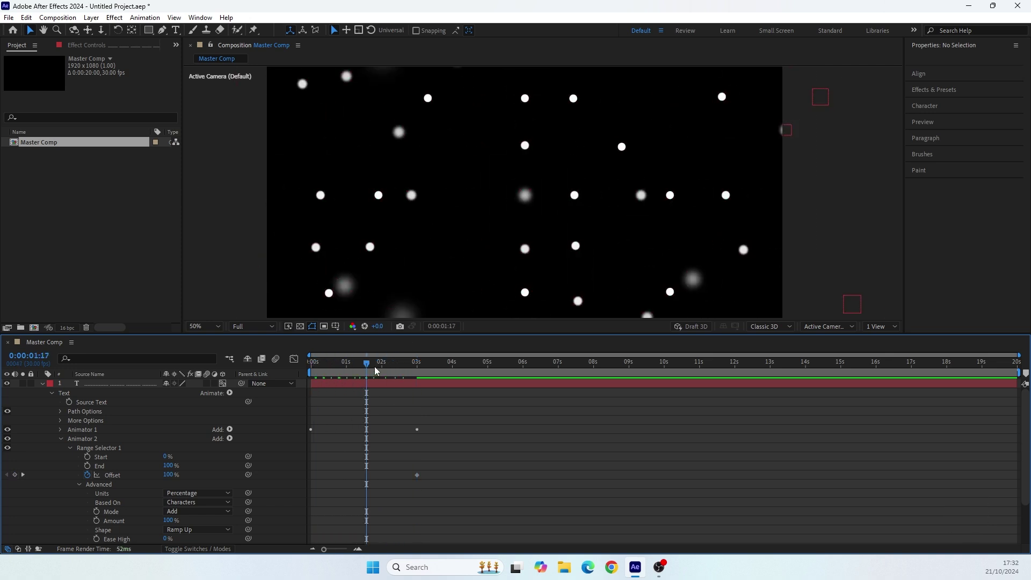
{"action": "left_click_drag", "start_coordinate": [375, 366], "coordinate": [487, 382]}
{"action": "left_click", "coordinate": [488, 383]}
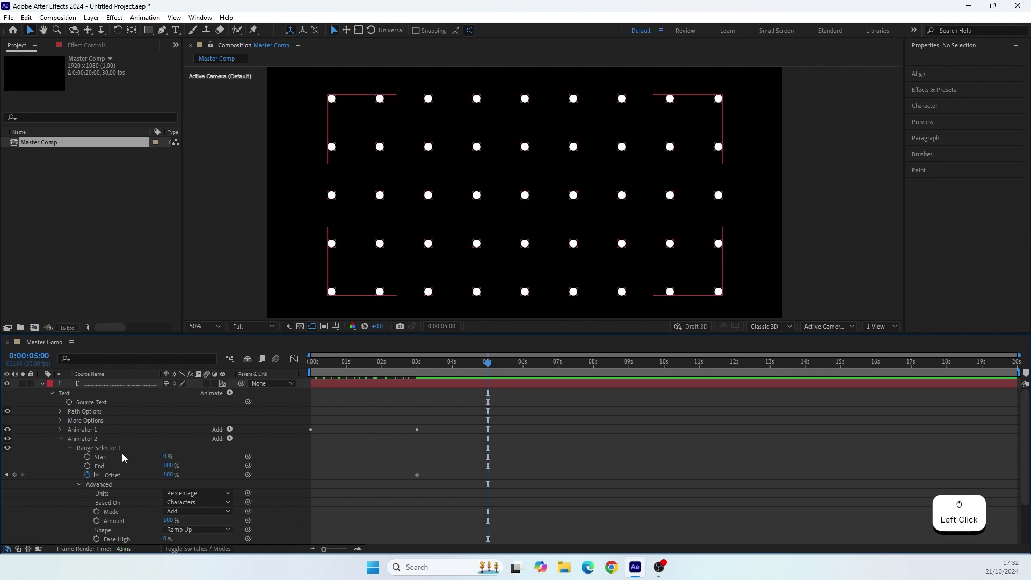
{"action": "left_click_drag", "start_coordinate": [168, 475], "coordinate": [38, 483]}
{"action": "scroll", "coordinate": [108, 491], "scroll_direction": "down", "scroll_amount": 3}
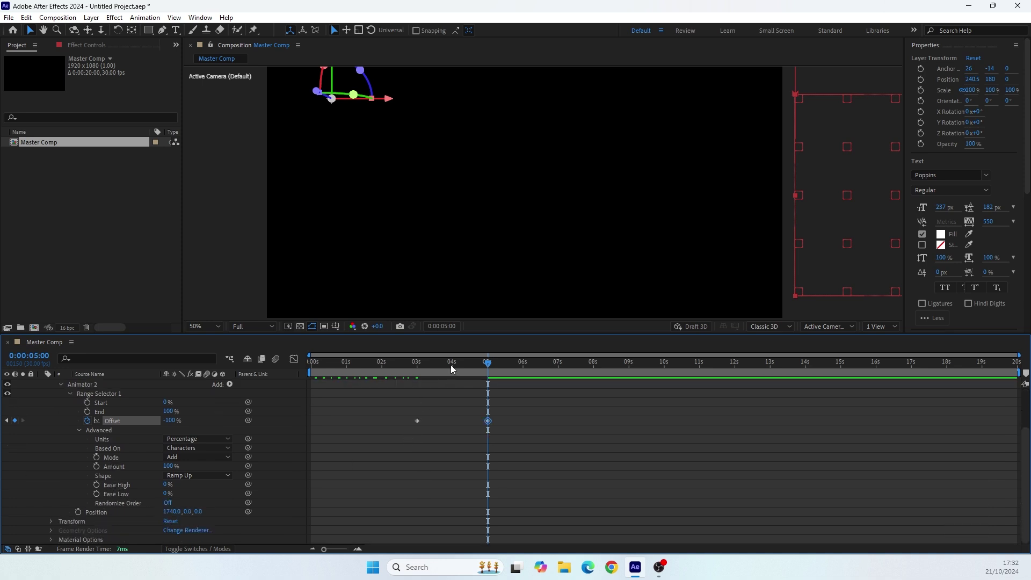
- Set Ease High to 20% and Ease Low to 80% for Animator 2's Range Selector 1
{"action": "left_click", "coordinate": [166, 485]}
{"action": "type", "text": "20"}
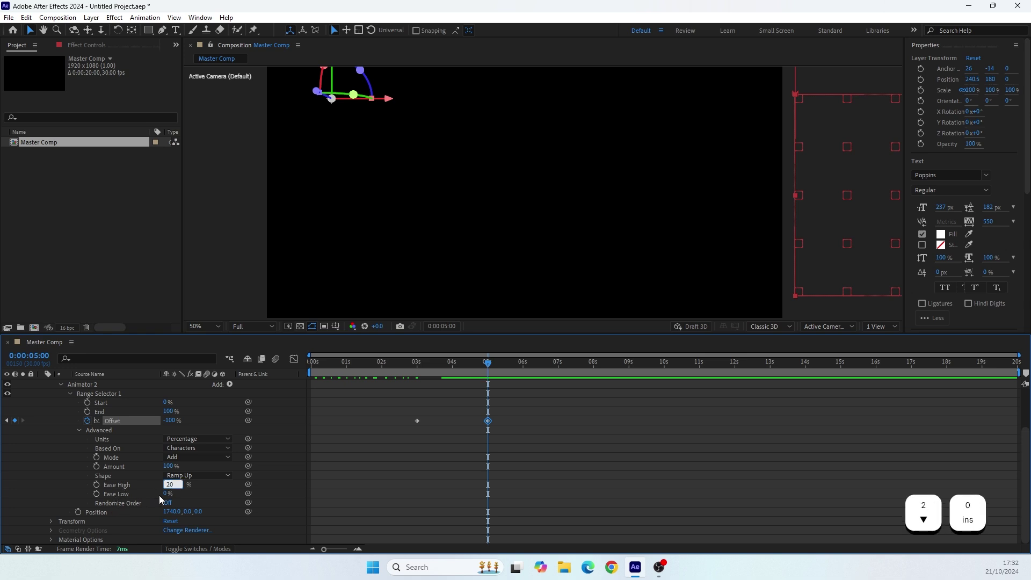
{"action": "key", "text": "Tab"}
{"action": "type", "text": "80"}
{"action": "key", "text": "Return"}
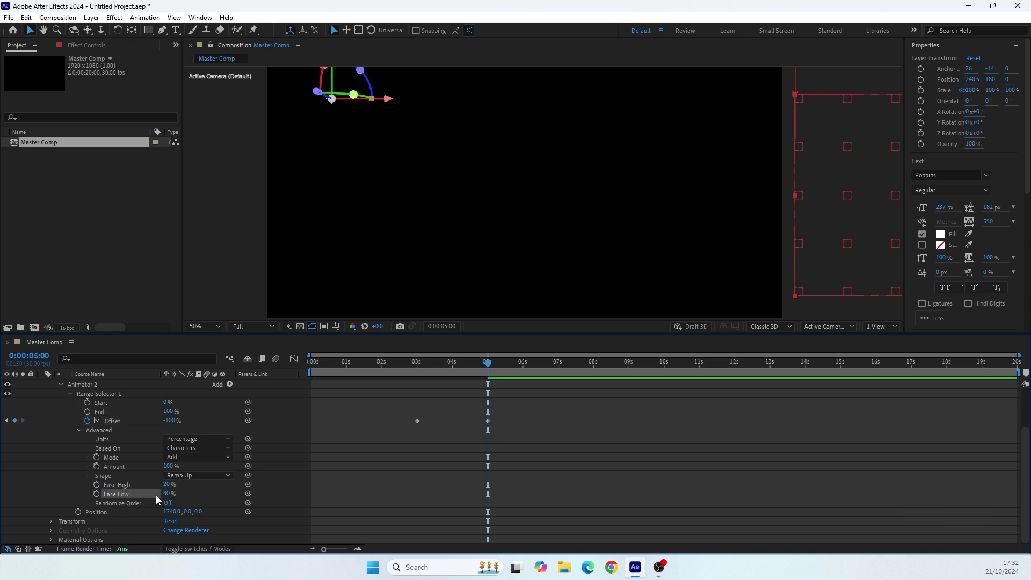
- Play back the dots' exit animation from around 3 seconds
{"action": "left_click", "coordinate": [424, 374]}
{"action": "key", "text": "space"}
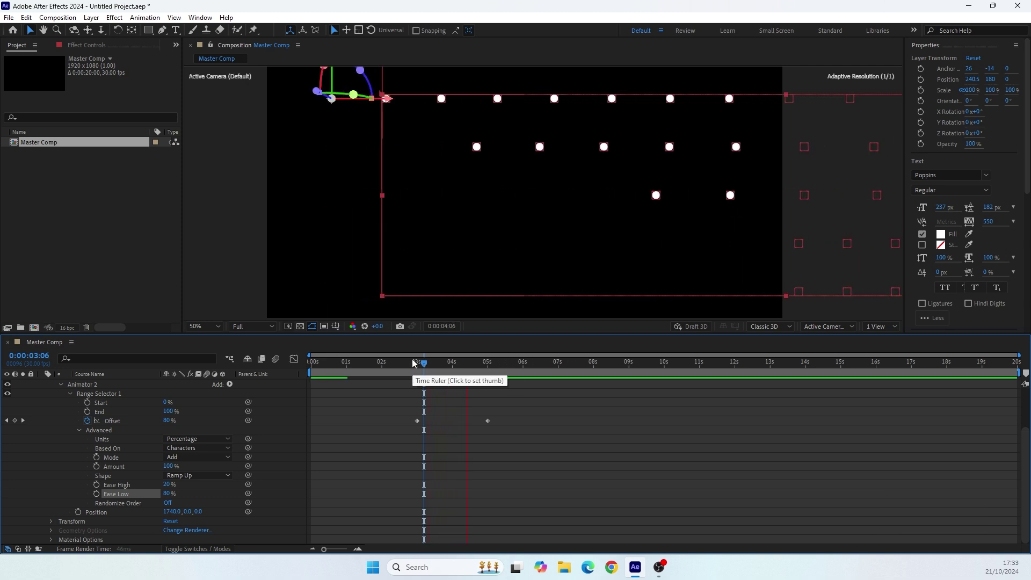
{"action": "left_click", "coordinate": [415, 370]}
{"action": "key", "text": "space"}
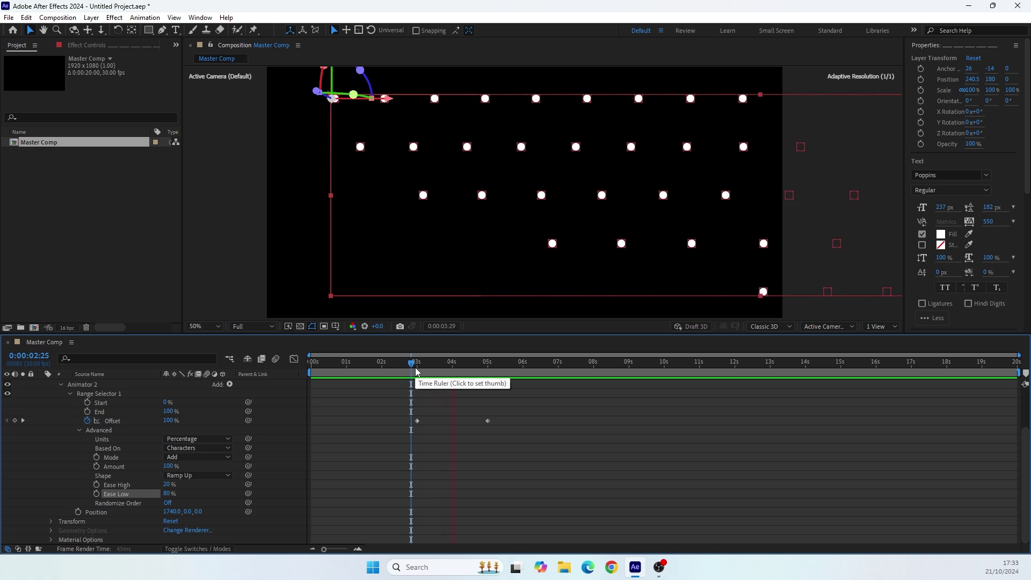
- Turn on Randomize Order for Animator 2's Range Selector 1 and preview the randomized exit from around 3 seconds
{"action": "left_click", "coordinate": [442, 363]}
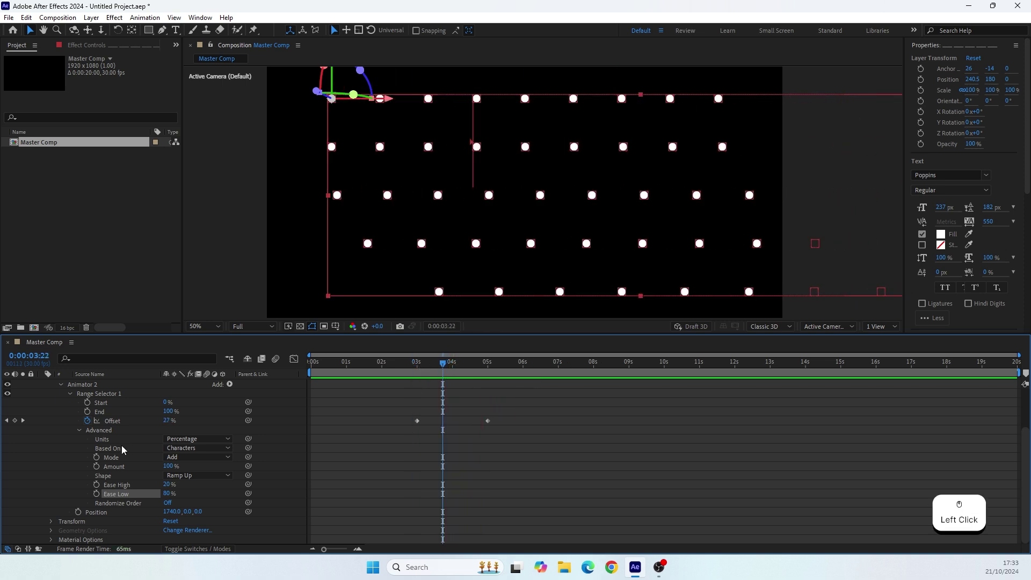
{"action": "left_click", "coordinate": [167, 503]}
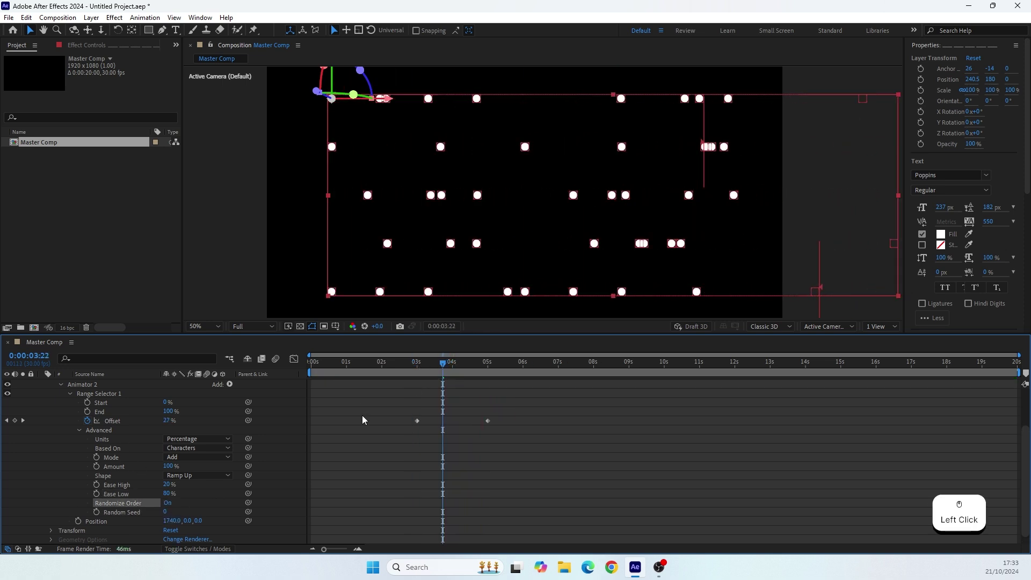
{"action": "left_click", "coordinate": [425, 368]}
{"action": "key", "text": "space"}
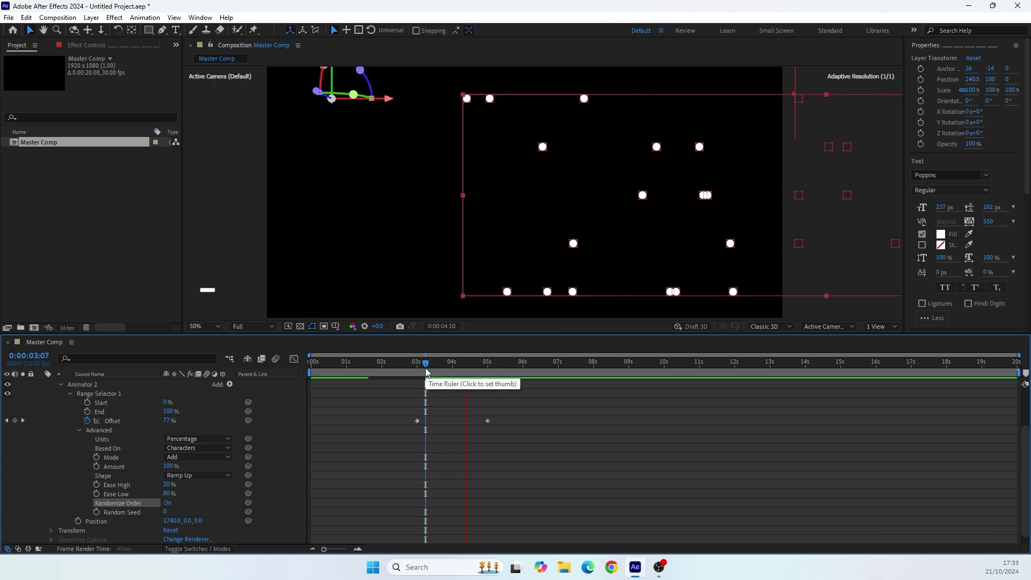
{"action": "key", "text": "space"}
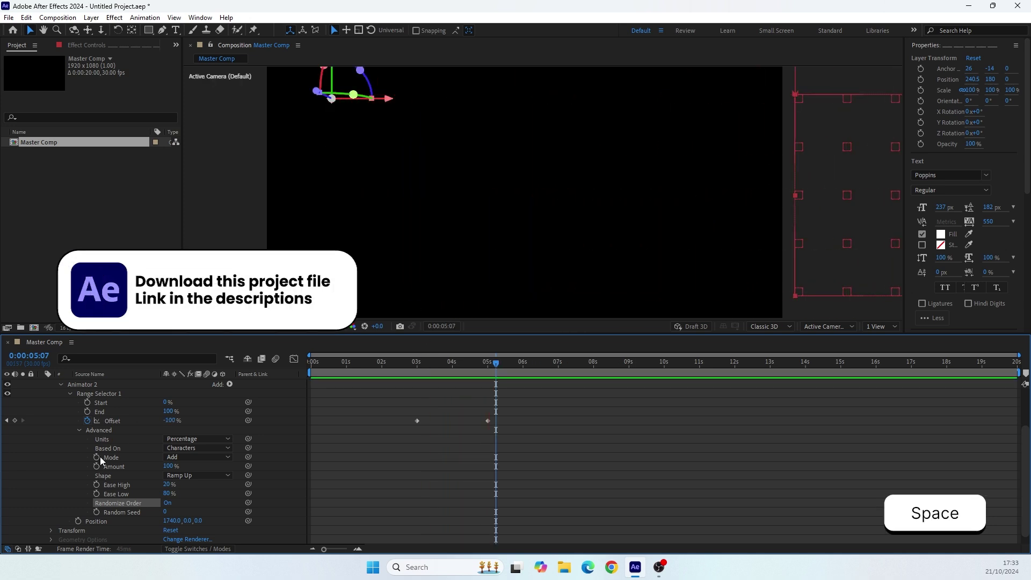
- Collapse the text layer's properties, deselect the layer and return the playhead to 3 seconds
{"action": "scroll", "coordinate": [99, 445], "scroll_direction": "up", "scroll_amount": 2}
{"action": "left_click", "coordinate": [43, 383]}
{"action": "left_click", "coordinate": [66, 426]}
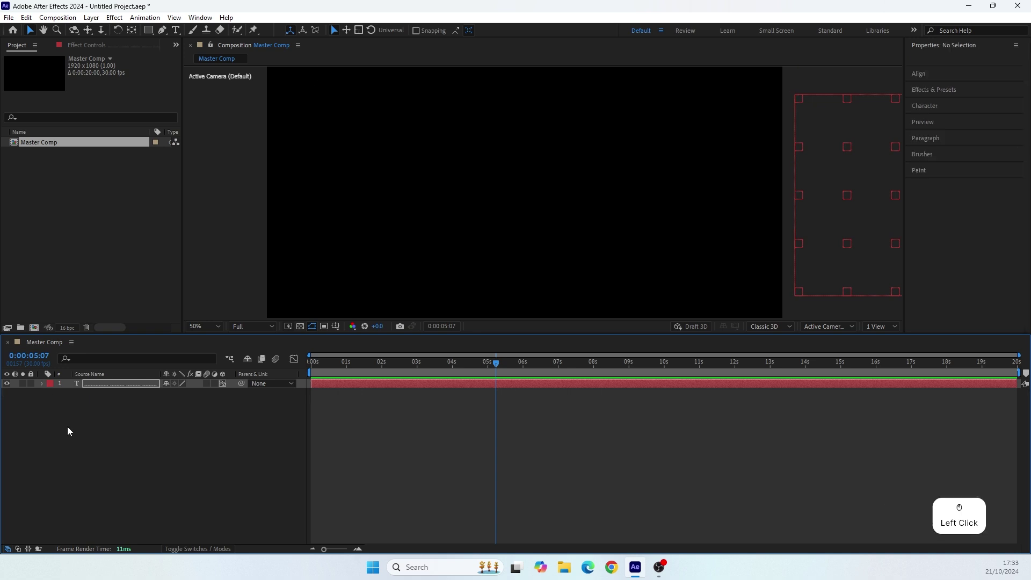
{"action": "mouse_move", "coordinate": [417, 352]}
{"action": "left_mouse_down"}
{"action": "mouse_move", "coordinate": [398, 369]}
{"action": "mouse_move", "coordinate": [440, 368]}
{"action": "mouse_move", "coordinate": [399, 382]}
{"action": "mouse_move", "coordinate": [417, 372]}
{"action": "left_mouse_up"}
- Create a black solid layer named Grid at the composition size, 1920 × 1080 px
{"action": "right_click", "coordinate": [95, 423]}
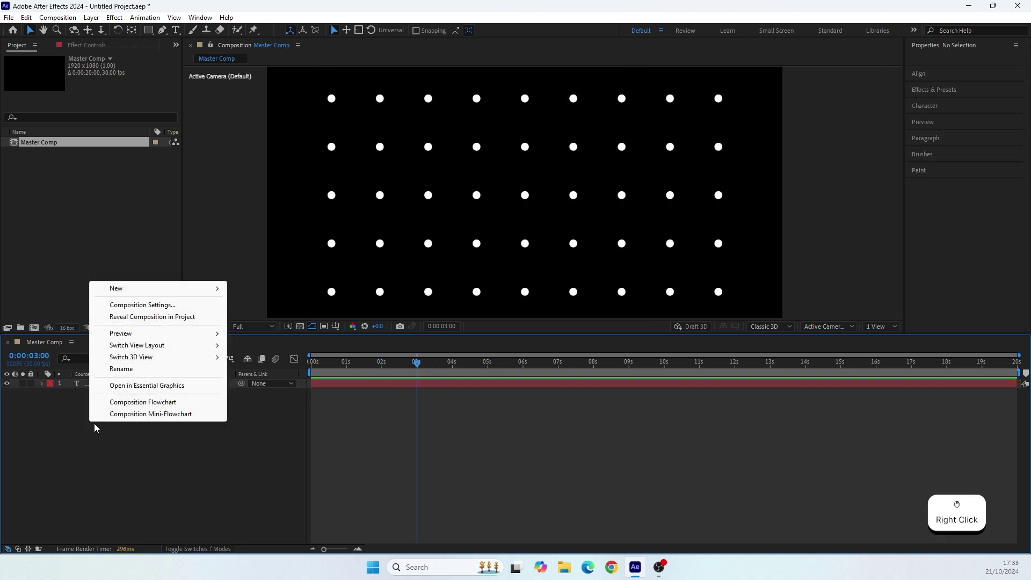
{"action": "mouse_move", "coordinate": [147, 292]}
{"action": "left_click", "coordinate": [245, 317]}
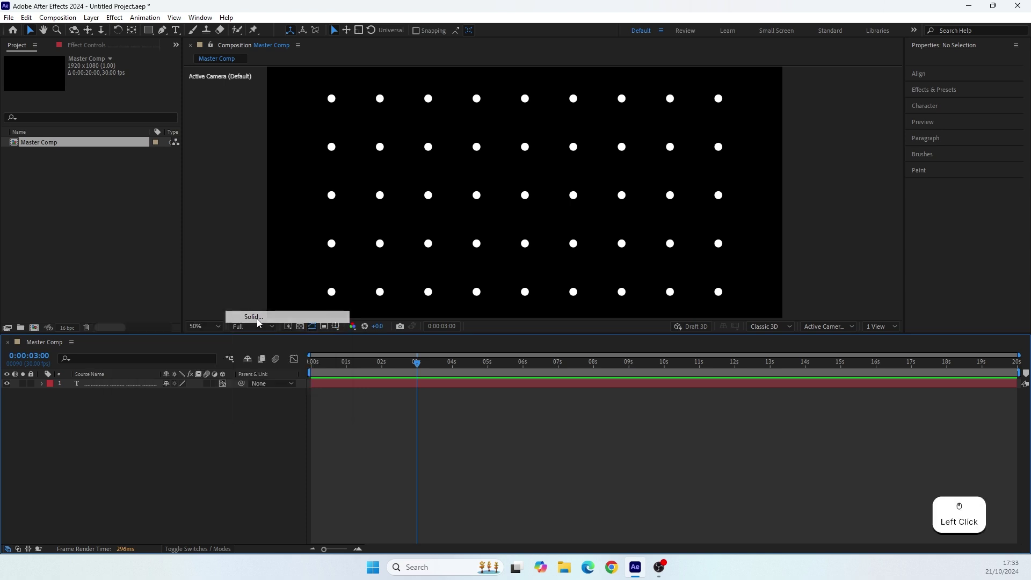
{"action": "type", "text": "Grid"}
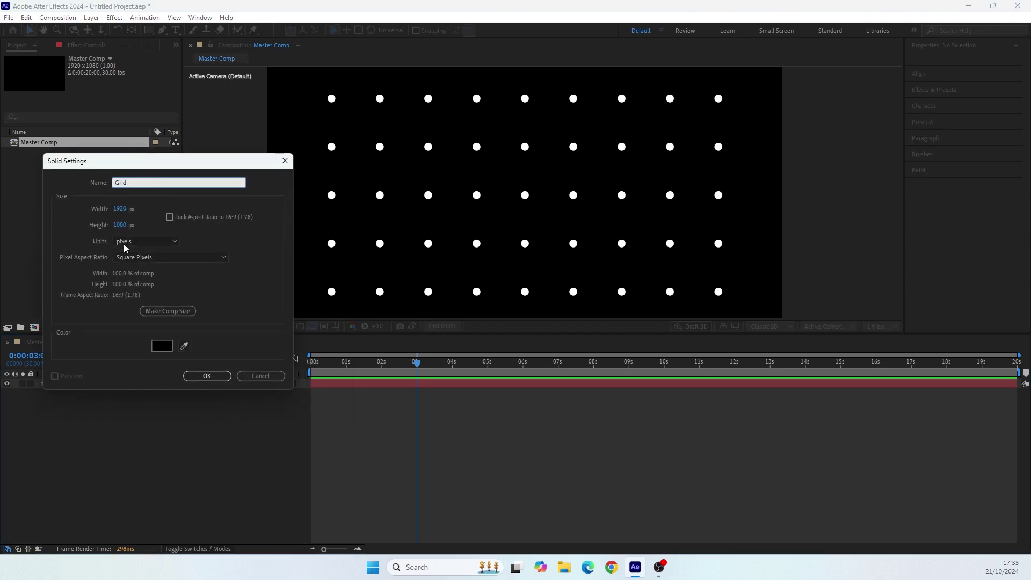
{"action": "left_click", "coordinate": [156, 312]}
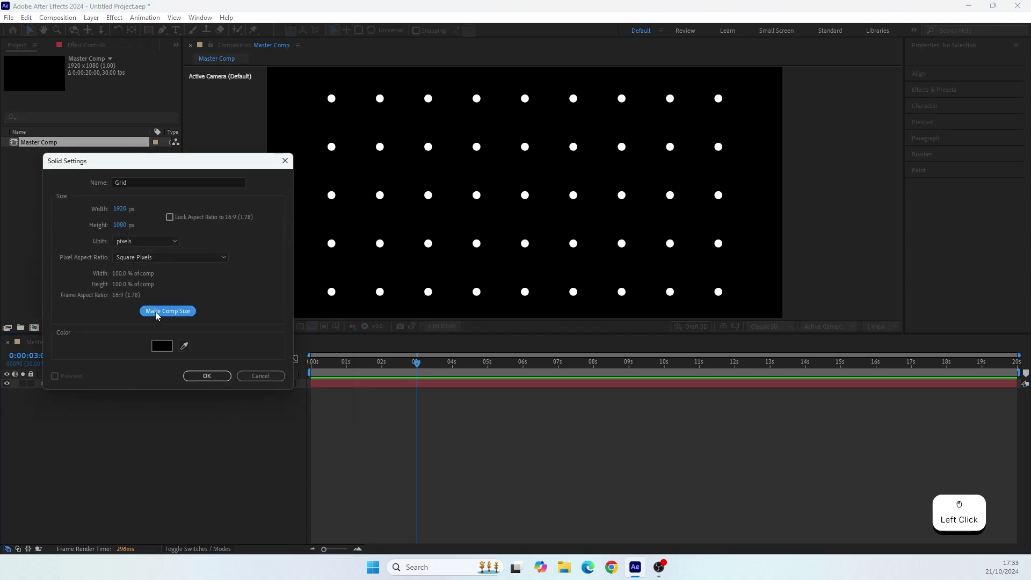
{"action": "left_click", "coordinate": [162, 346]}
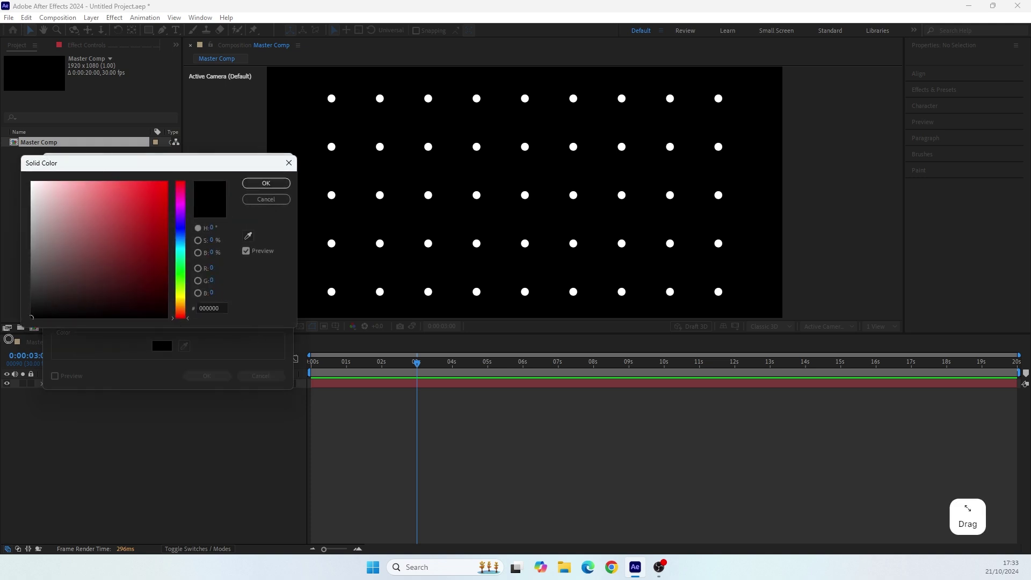
{"action": "left_click", "coordinate": [256, 185]}
{"action": "left_click", "coordinate": [213, 378]}
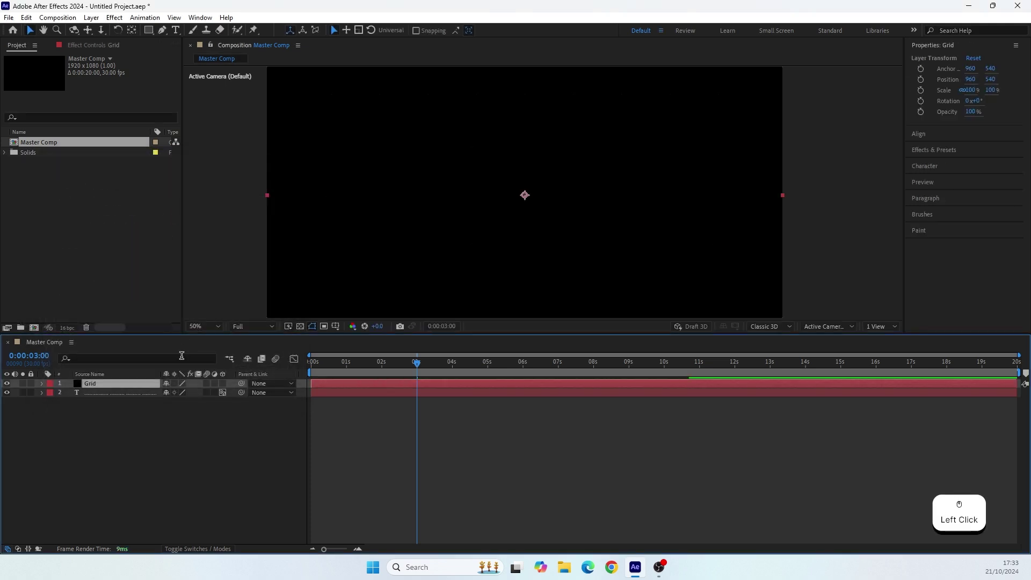
- Find the Grid effect in the Generate category and apply it to the Grid solid
{"action": "left_click", "coordinate": [916, 152]}
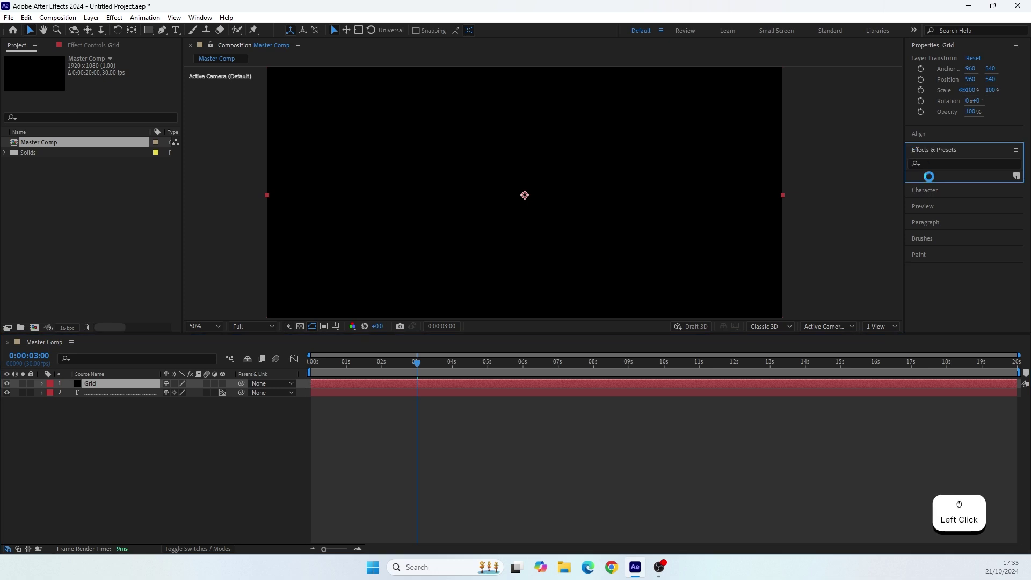
{"action": "key", "text": "r"}
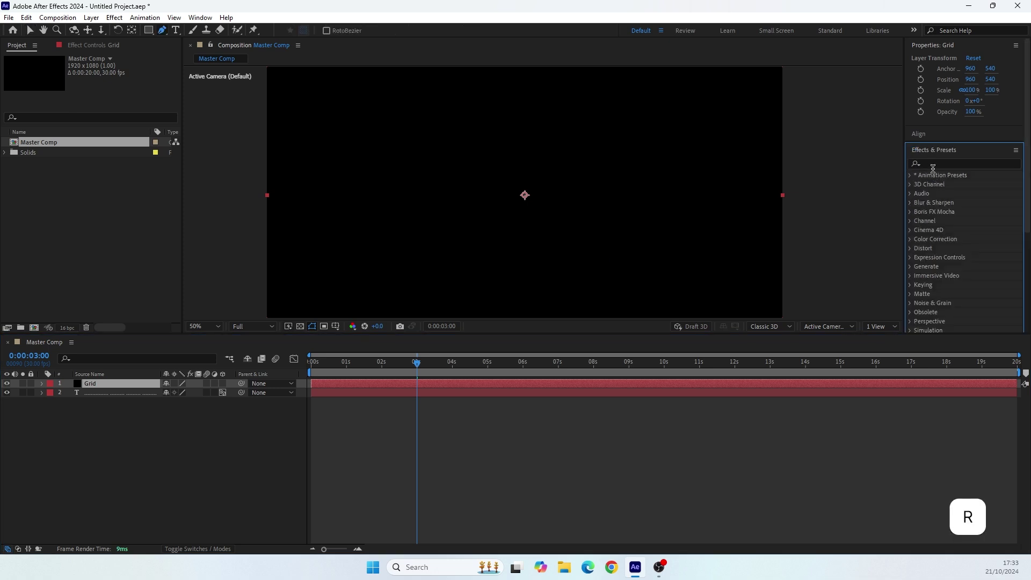
{"action": "left_click", "coordinate": [946, 162]}
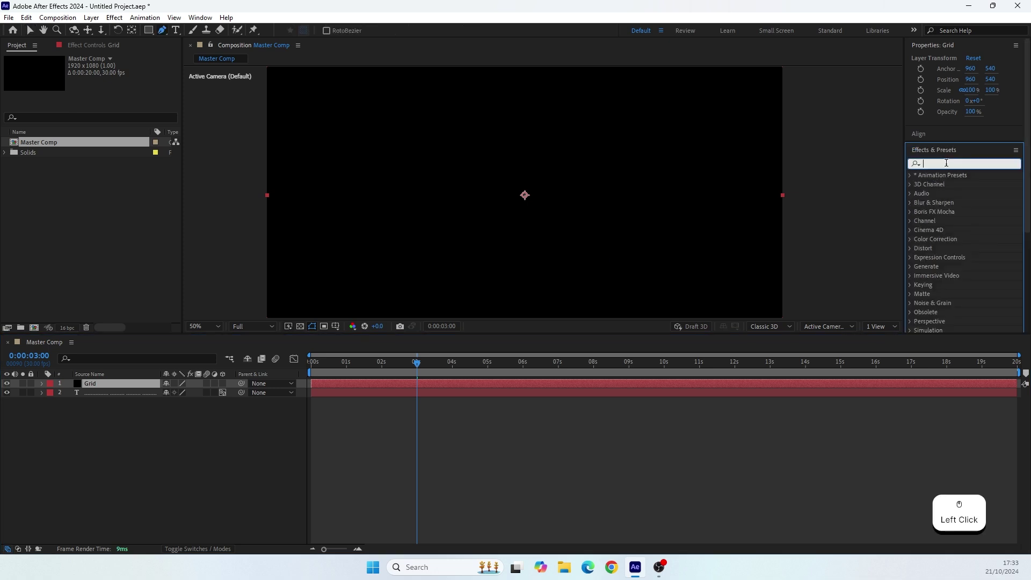
{"action": "type", "text": "grid"}
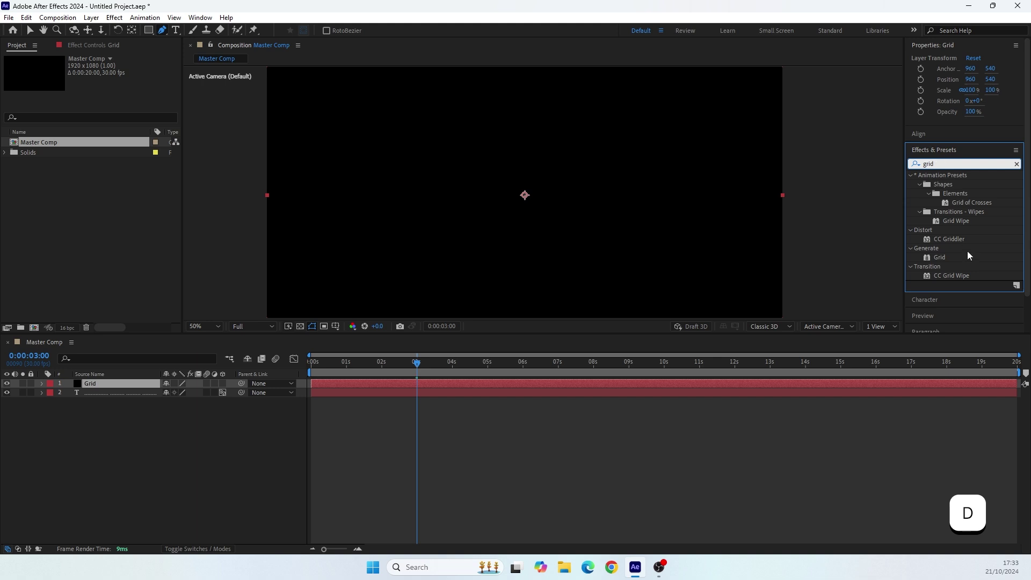
{"action": "left_click_drag", "start_coordinate": [939, 258], "coordinate": [526, 225]}
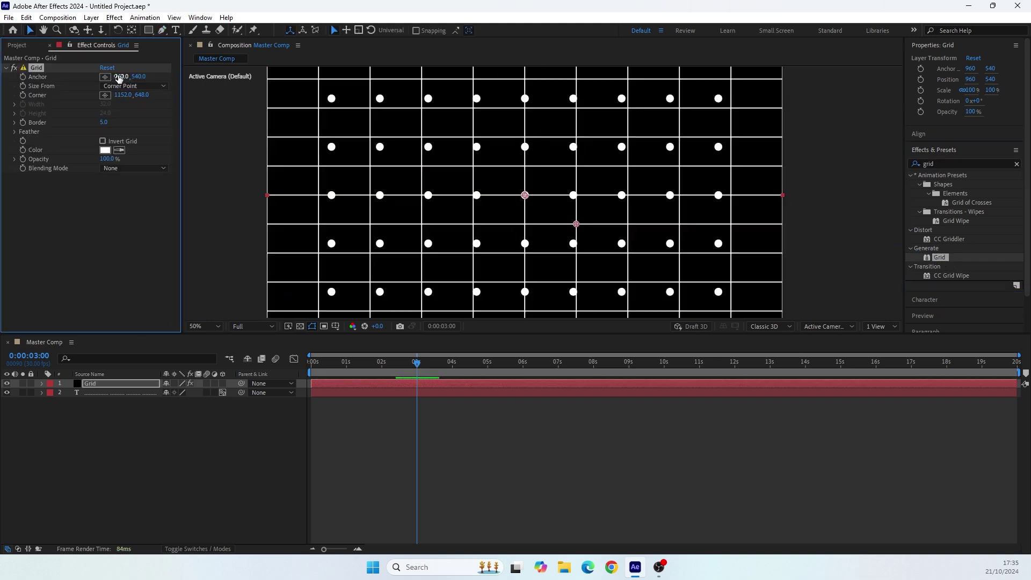
{"action": "left_click_drag", "start_coordinate": [122, 77], "coordinate": [145, 96]}
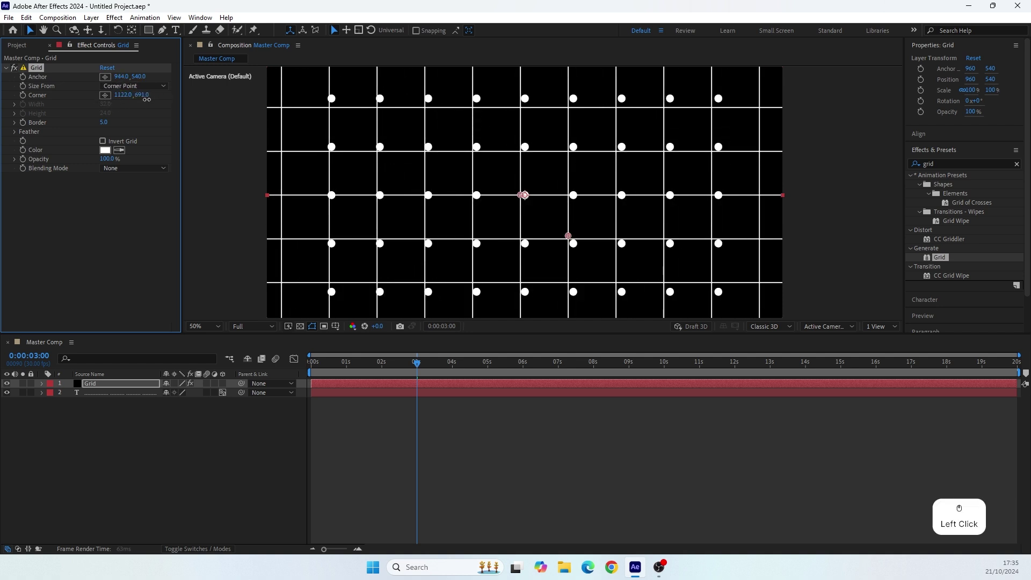
{"action": "mouse_move", "coordinate": [525, 198]}
{"action": "left_mouse_down"}
{"action": "mouse_move", "coordinate": [520, 209]}
{"action": "mouse_move", "coordinate": [514, 188]}
{"action": "left_mouse_up"}
{"action": "left_click", "coordinate": [108, 68]}
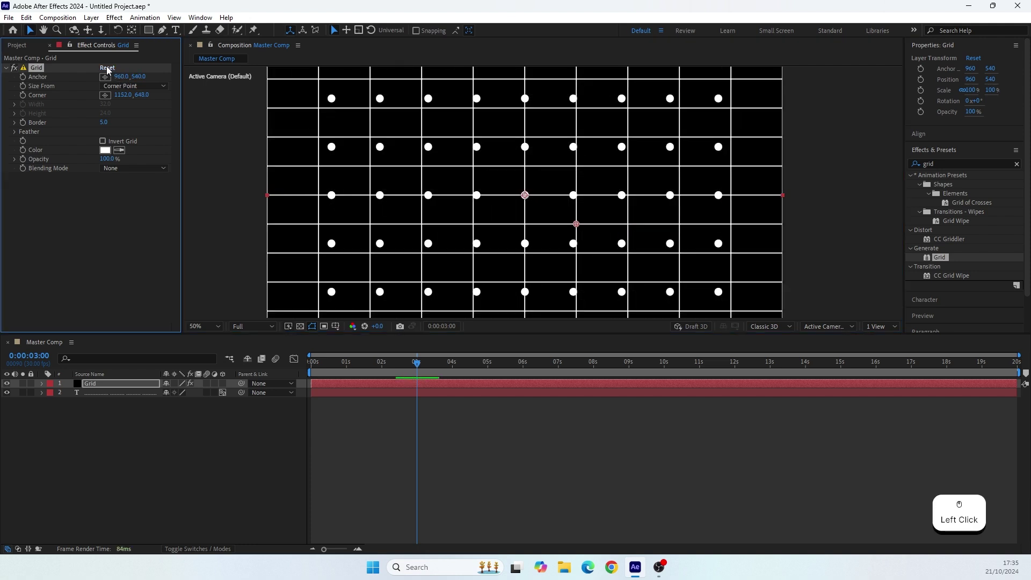
- Set the Grid effect's Border to 2
{"action": "left_click", "coordinate": [105, 122]}
{"action": "type", "text": "2"}
{"action": "key", "text": "Return"}
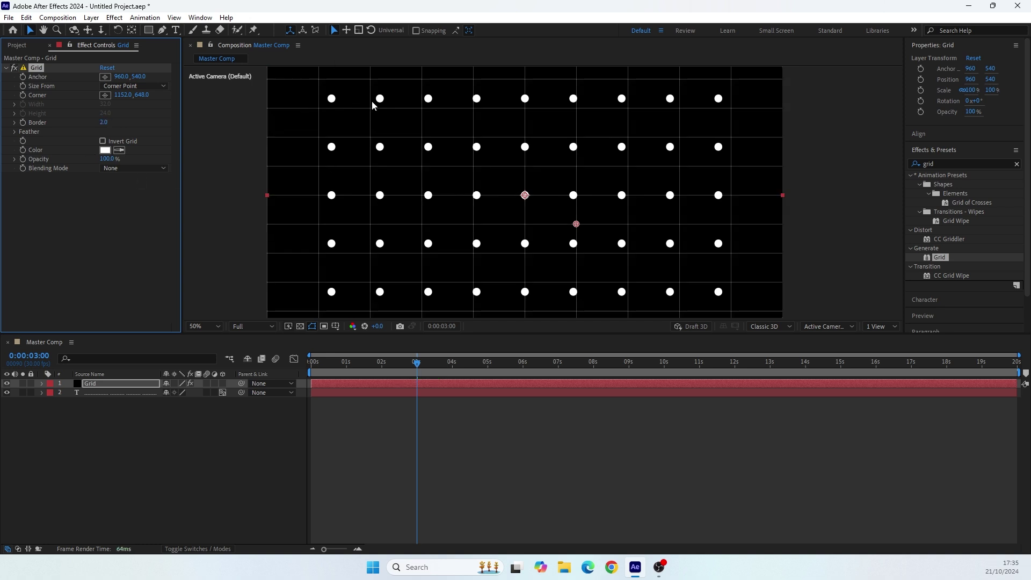
- Check the transparent areas of the Grid layer by switching the transparency grid on and off
{"action": "left_click", "coordinate": [90, 392]}
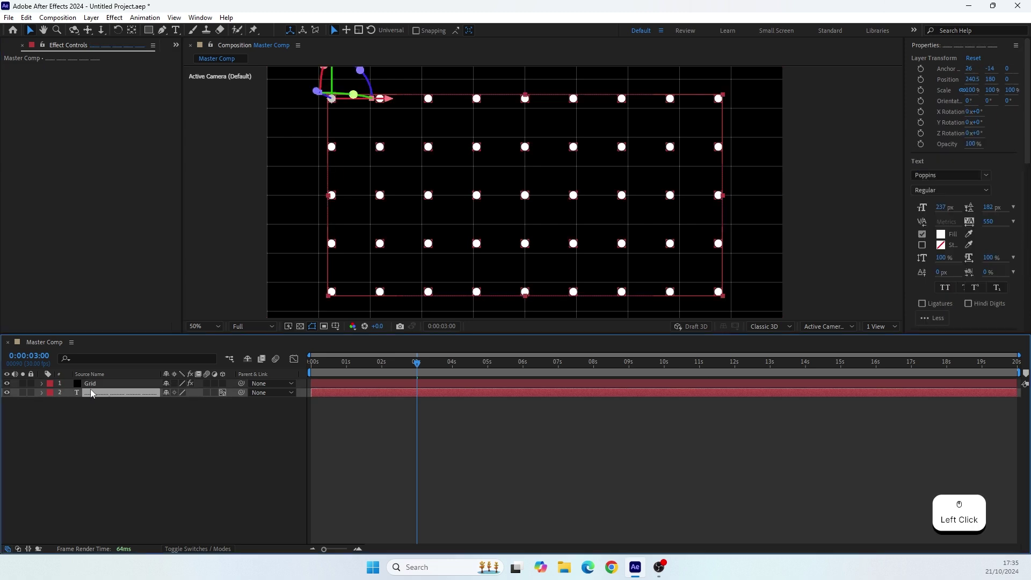
{"action": "left_click", "coordinate": [106, 384]}
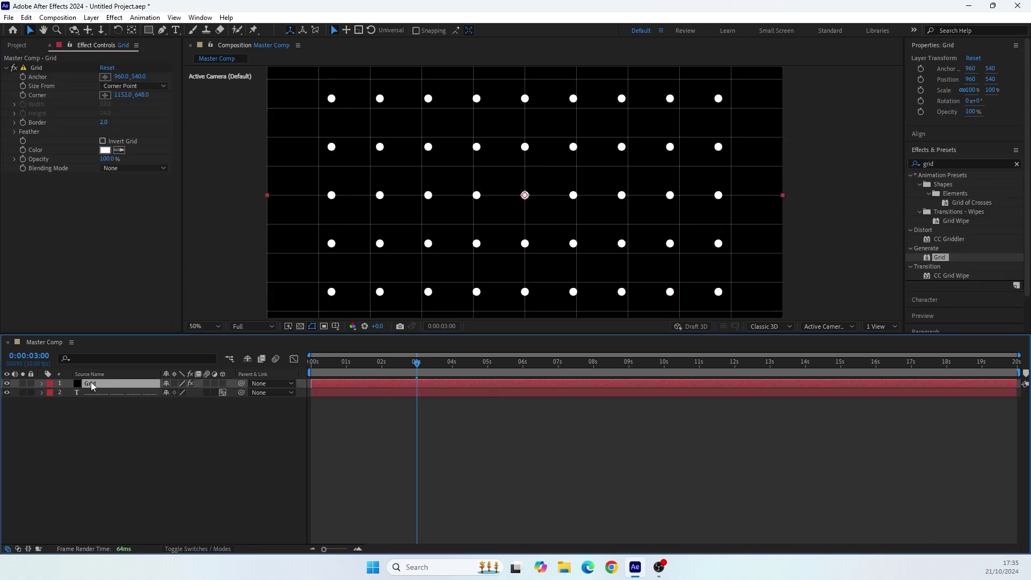
{"action": "left_click", "coordinate": [301, 327]}
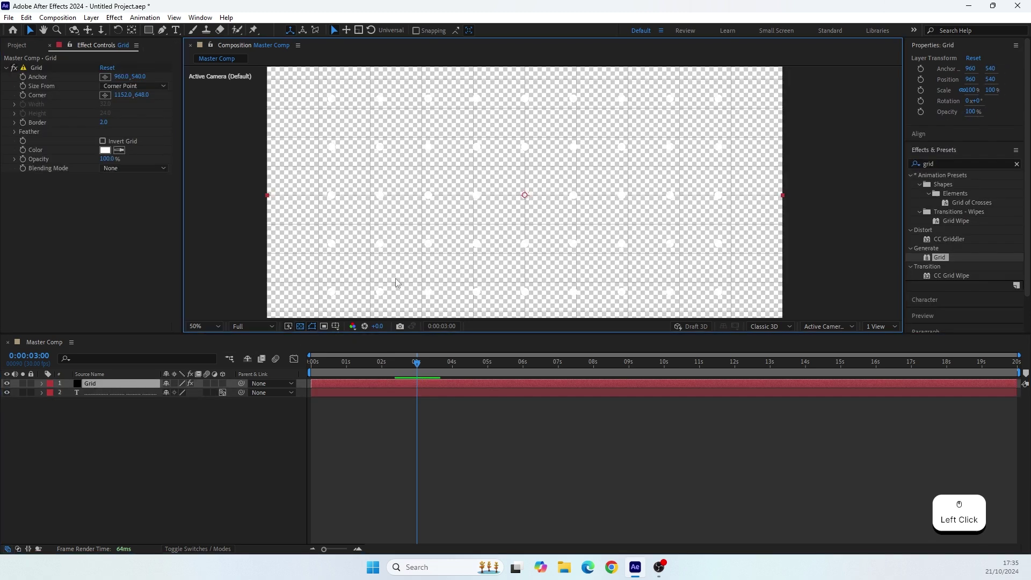
{"action": "left_click", "coordinate": [301, 326]}
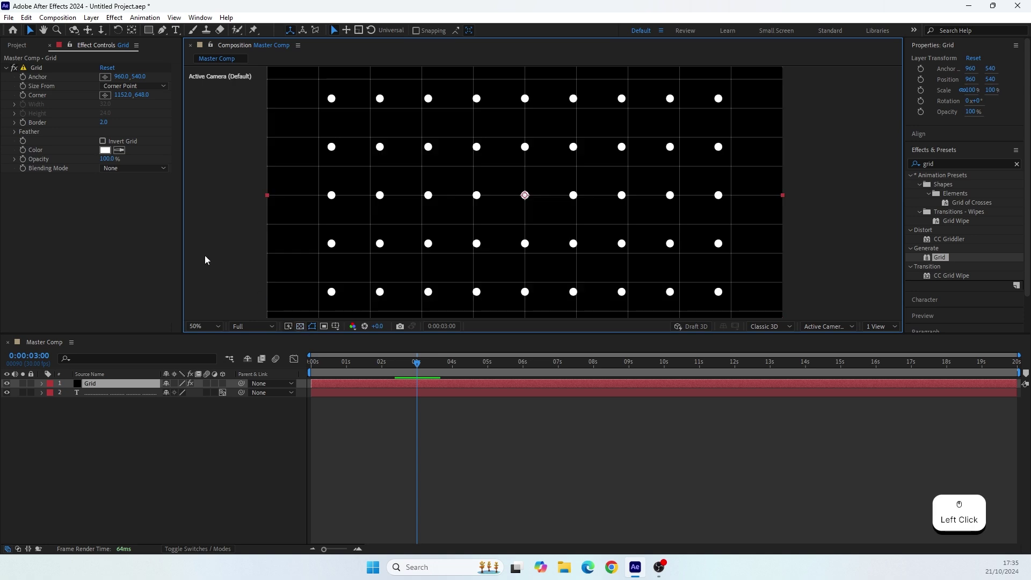
- Set the Grid effect's Blending Mode to Normal and move the Grid layer below the dot text layer
{"action": "left_click", "coordinate": [115, 170]}
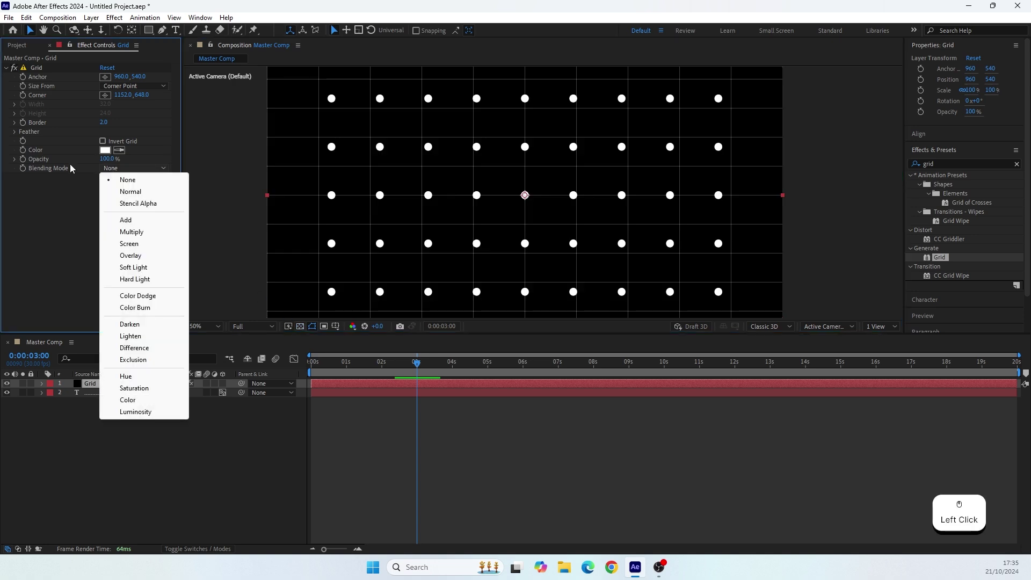
{"action": "left_click", "coordinate": [129, 192]}
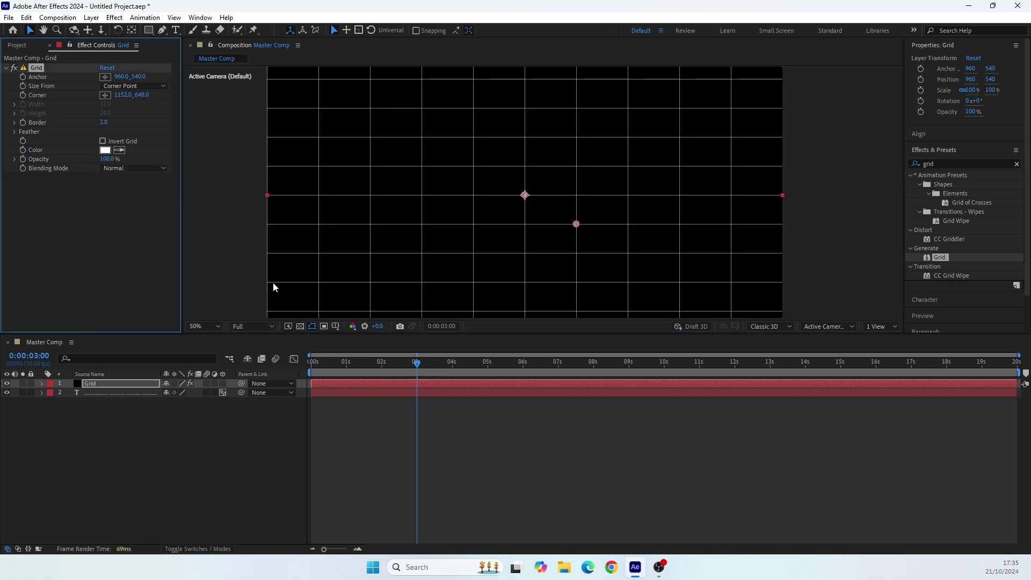
{"action": "left_click_drag", "start_coordinate": [105, 383], "coordinate": [107, 402]}
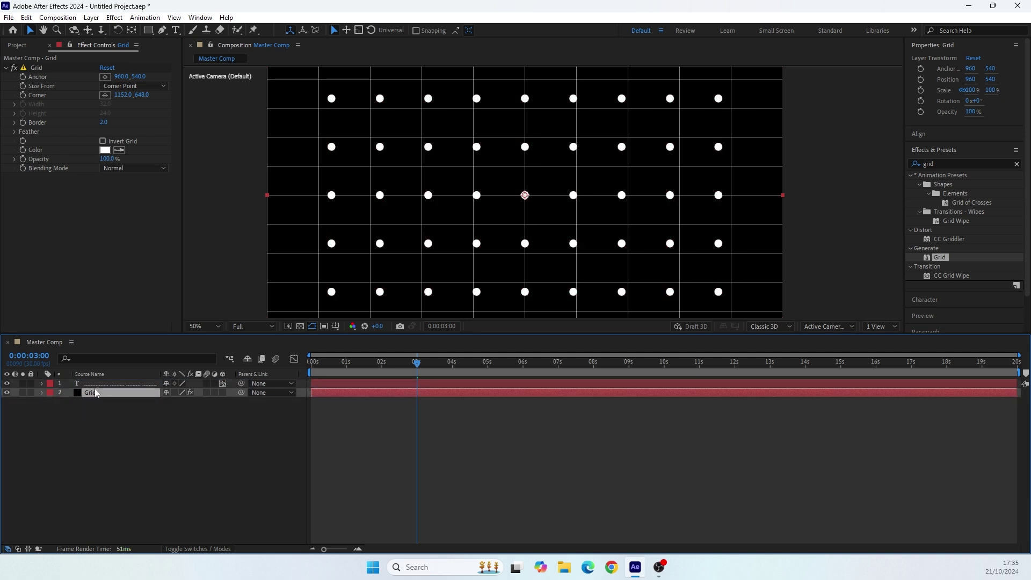
- Move the dot text layer to position 192.5, 104 so its first dot sits on the first inner intersection of the line grid
{"action": "left_click", "coordinate": [90, 384]}
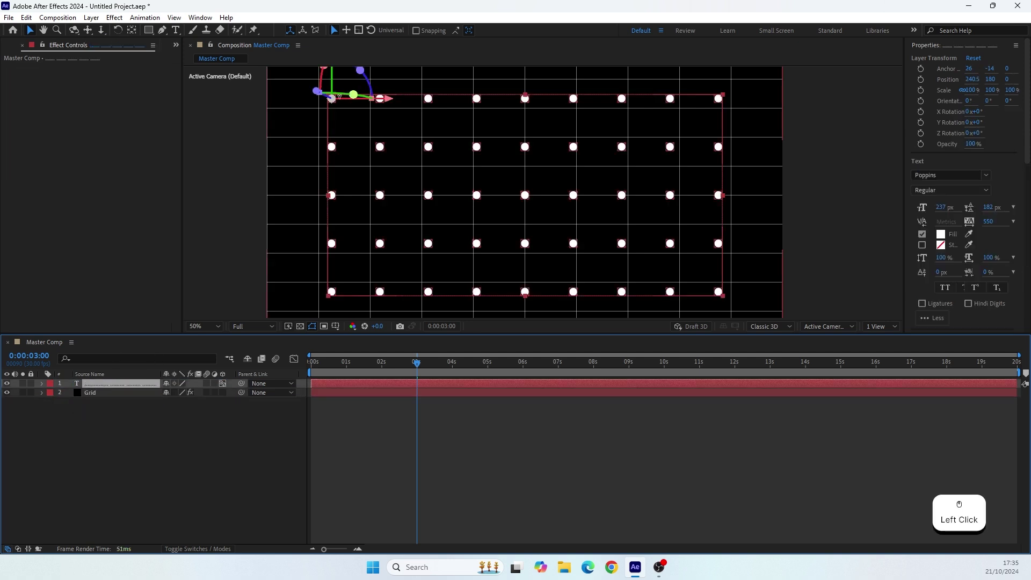
{"action": "left_click_drag", "start_coordinate": [331, 99], "coordinate": [338, 177]}
{"action": "scroll", "coordinate": [237, 180], "scroll_direction": "up", "scroll_amount": 2}
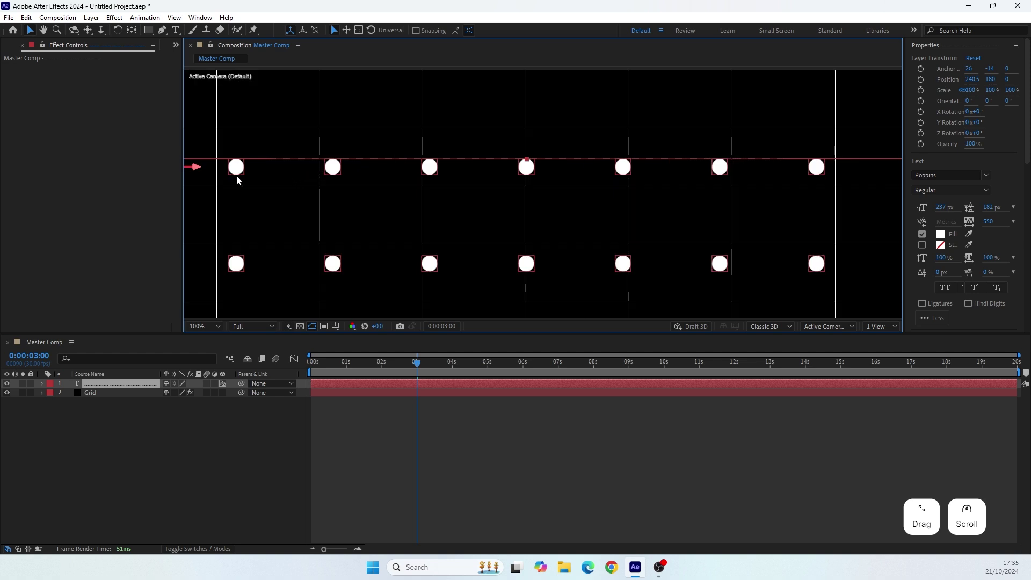
{"action": "left_click_drag", "start_coordinate": [238, 180], "coordinate": [357, 232]}
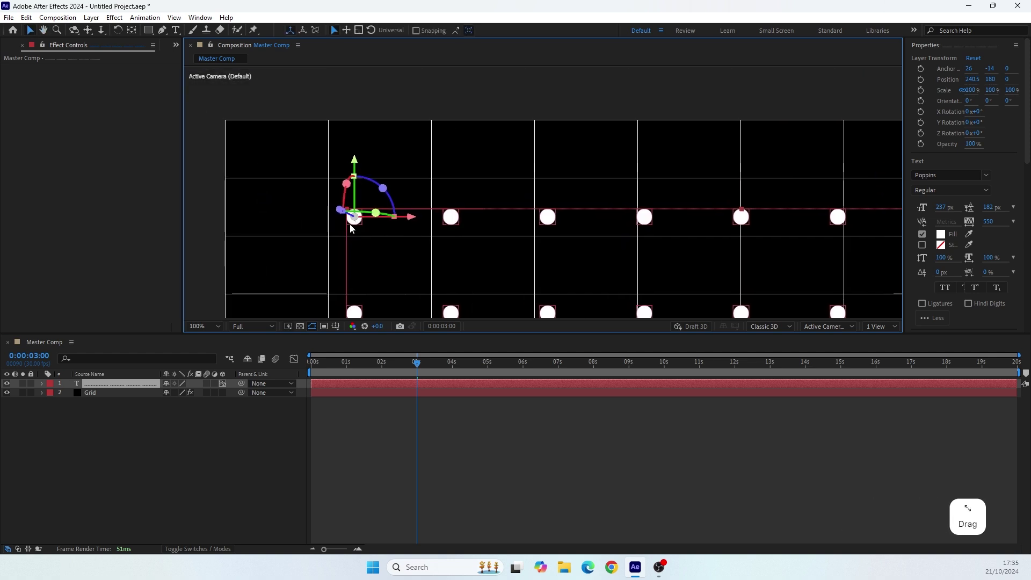
{"action": "scroll", "coordinate": [350, 228], "scroll_direction": "up", "scroll_amount": 1}
{"action": "left_click", "coordinate": [352, 265]}
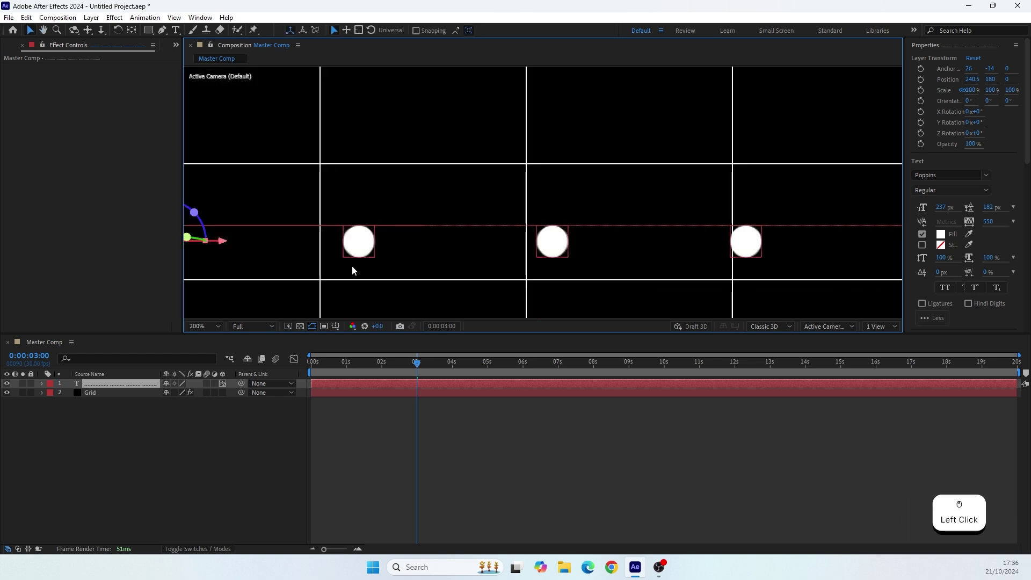
{"action": "left_click_drag", "start_coordinate": [451, 235], "coordinate": [503, 264]}
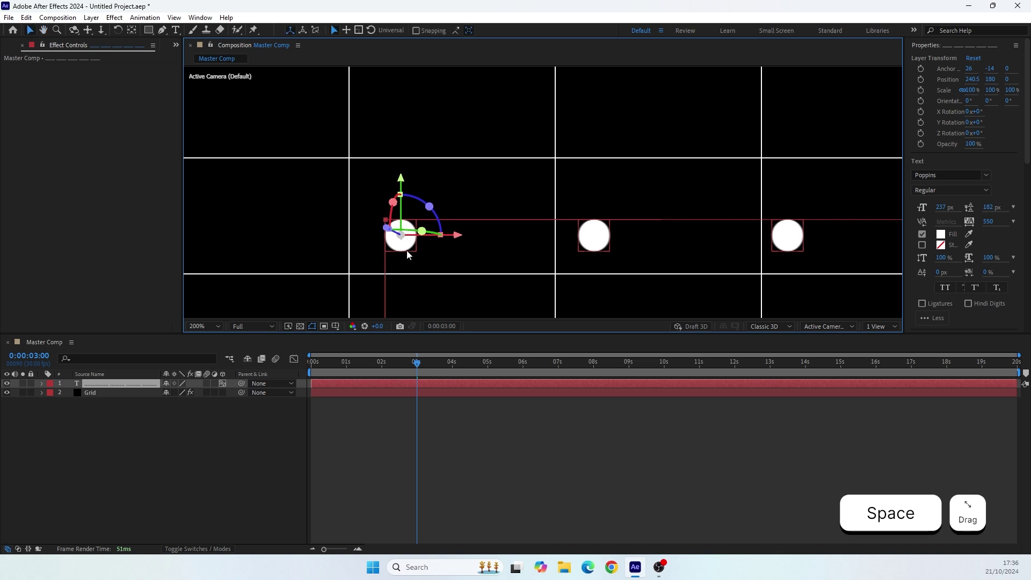
{"action": "left_click_drag", "start_coordinate": [403, 244], "coordinate": [353, 169]}
{"action": "scroll", "coordinate": [384, 177], "scroll_direction": "down", "scroll_amount": 4}
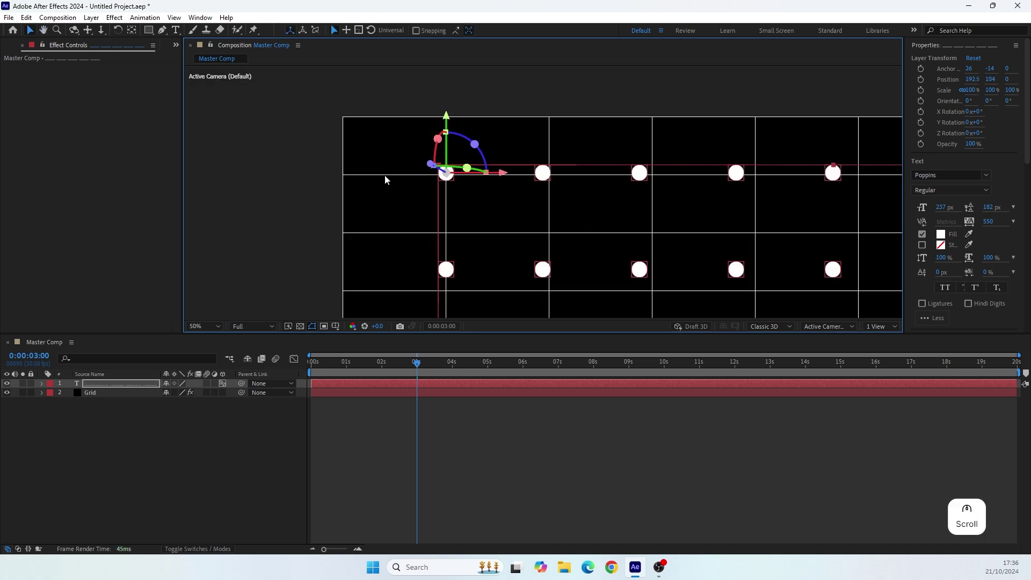
- Set the dot text's tracking to 600 so the dot columns match the vertical grid lines
{"action": "key", "text": "space"}
{"action": "left_click_drag", "start_coordinate": [555, 211], "coordinate": [304, 184]}
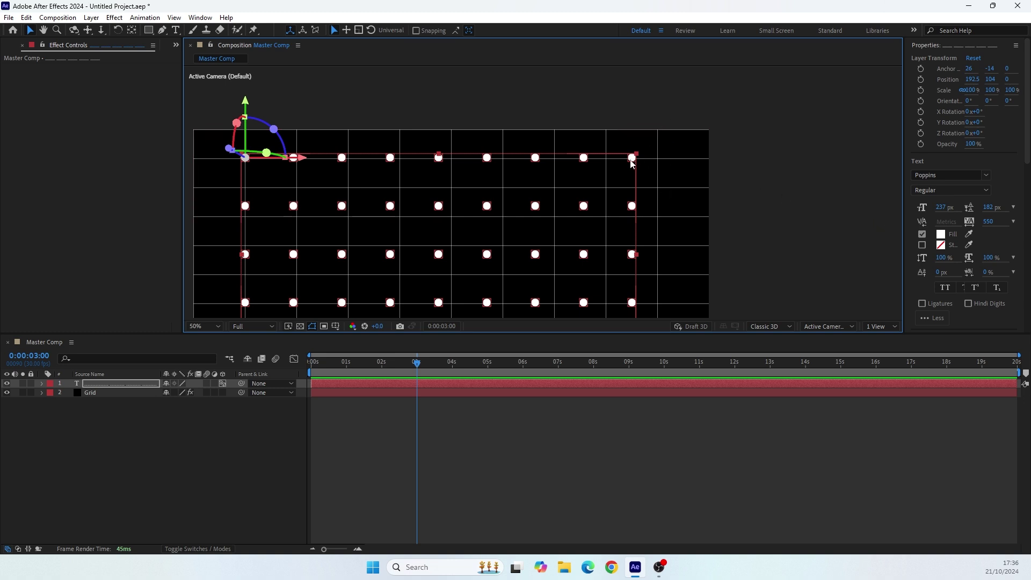
{"action": "left_click", "coordinate": [997, 223]}
{"action": "left_click_drag", "start_coordinate": [999, 224], "coordinate": [1015, 225]}
{"action": "left_click", "coordinate": [990, 225]}
{"action": "key", "text": "Up"}
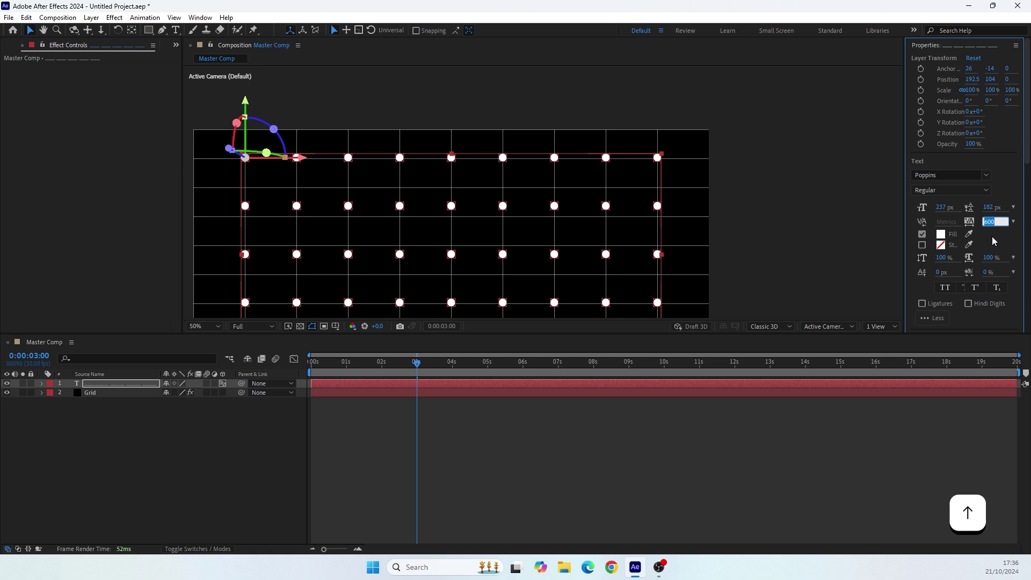
{"action": "left_click_drag", "start_coordinate": [503, 207], "coordinate": [509, 155]}
{"action": "key", "text": "ctrl+z"}
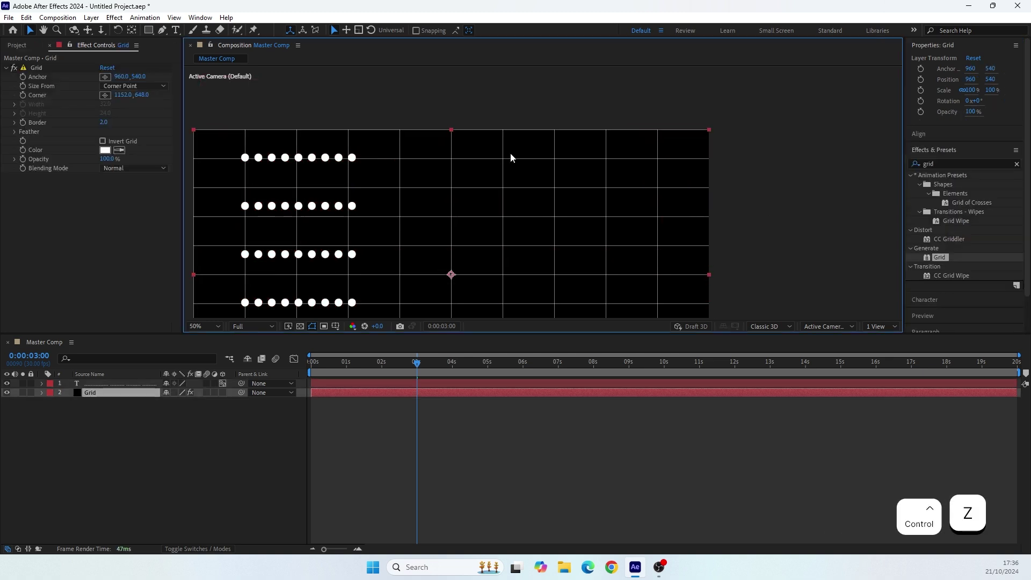
{"action": "key", "text": "ctrl+z"}
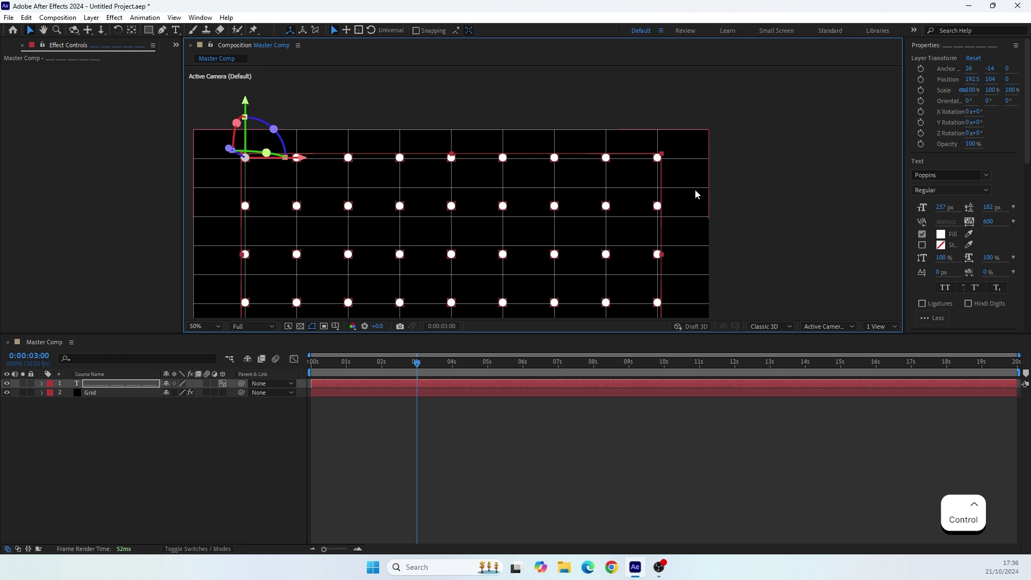
- Enlarge the composition viewer and reduce the dot text's leading to 112 px to bring the rows close to the horizontal grid lines
{"action": "left_click", "coordinate": [761, 220]}
{"action": "key", "text": "space"}
{"action": "left_click_drag", "start_coordinate": [612, 262], "coordinate": [633, 175]}
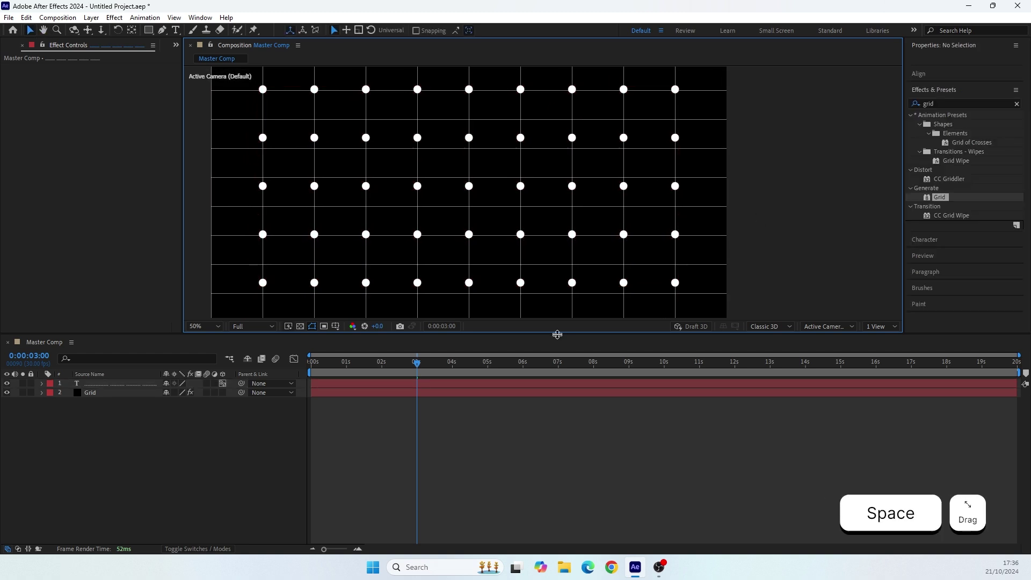
{"action": "left_click_drag", "start_coordinate": [556, 335], "coordinate": [557, 437]}
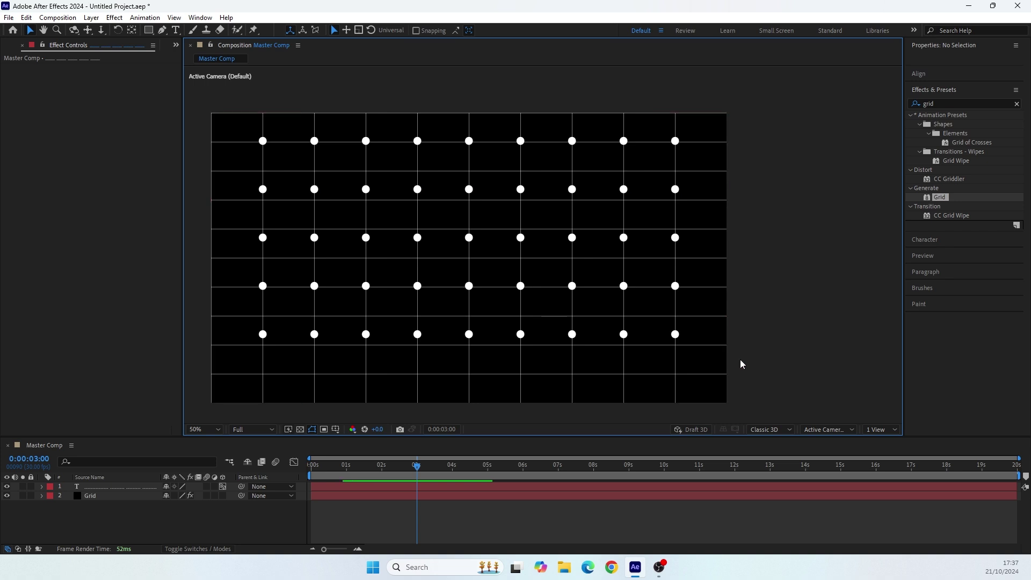
{"action": "left_click", "coordinate": [655, 199]}
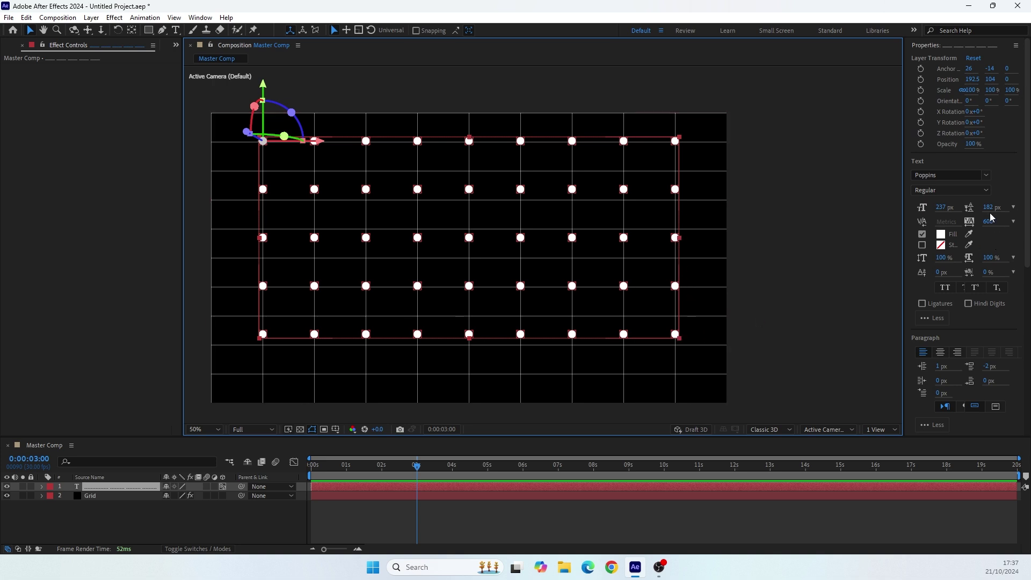
{"action": "left_click_drag", "start_coordinate": [990, 215], "coordinate": [969, 217]}
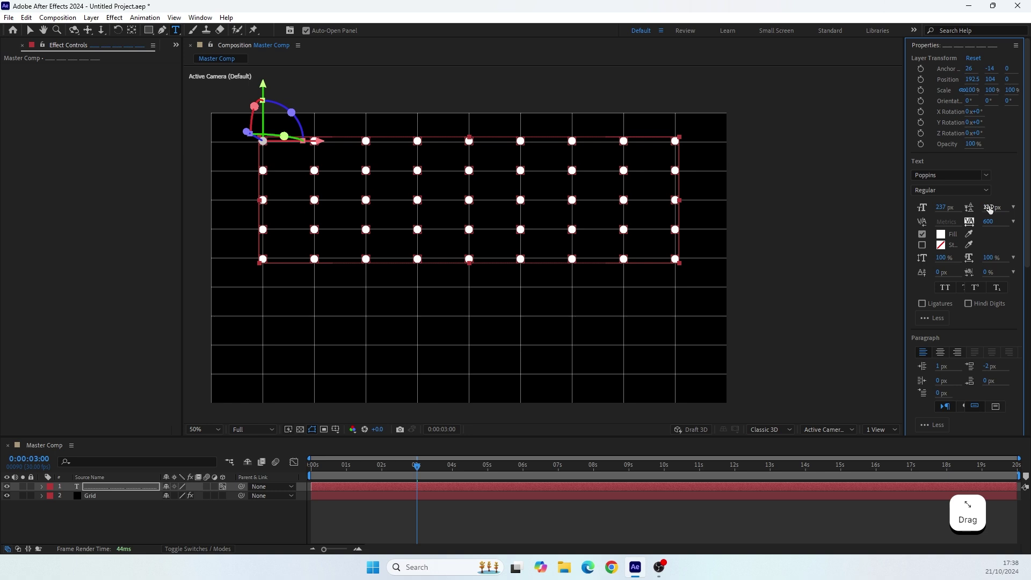
- Copy the last row of dots and paste it on new lines below until the text has nine rows
{"action": "double_click", "coordinate": [673, 263]}
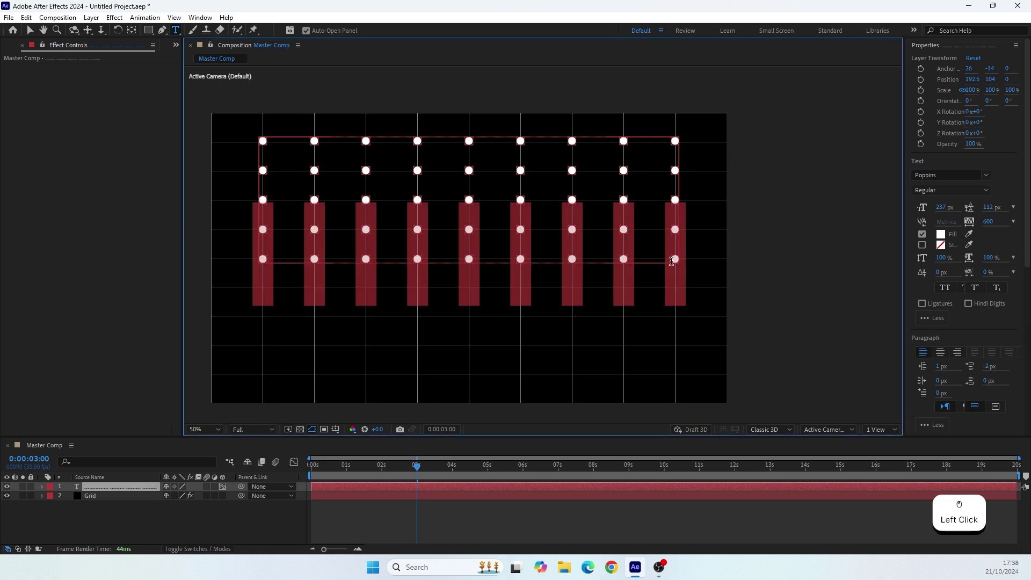
{"action": "left_click", "coordinate": [654, 258]}
{"action": "left_click_drag", "start_coordinate": [253, 257], "coordinate": [685, 266]}
{"action": "key", "text": "ctrl+c"}
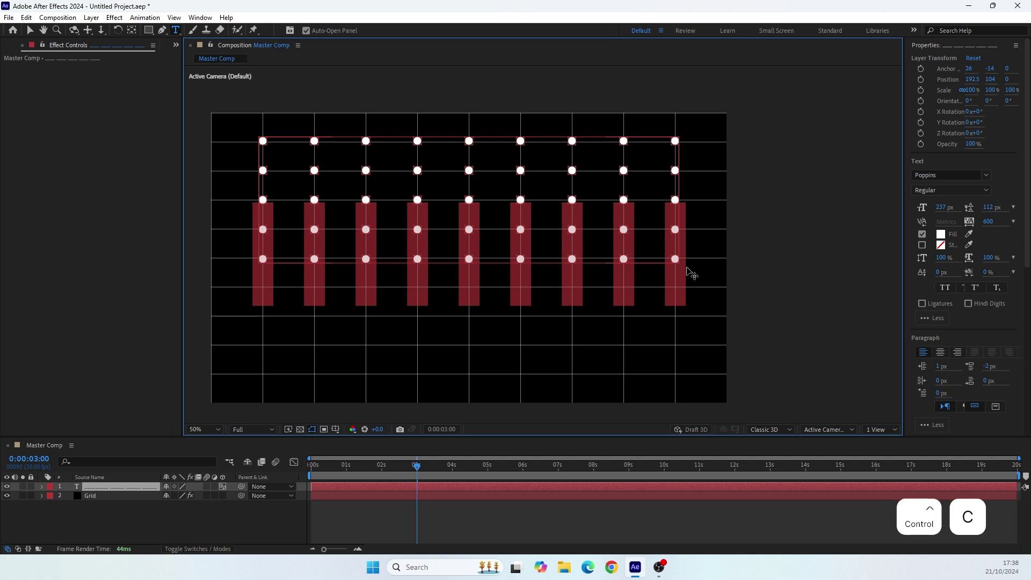
{"action": "key", "text": "Right"}
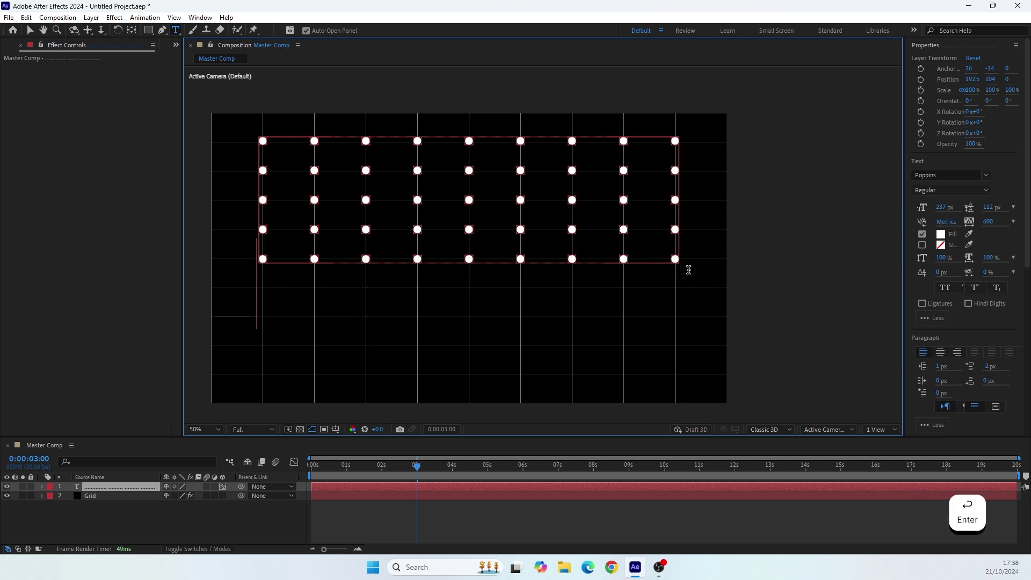
{"action": "key", "text": "ctrl+v"}
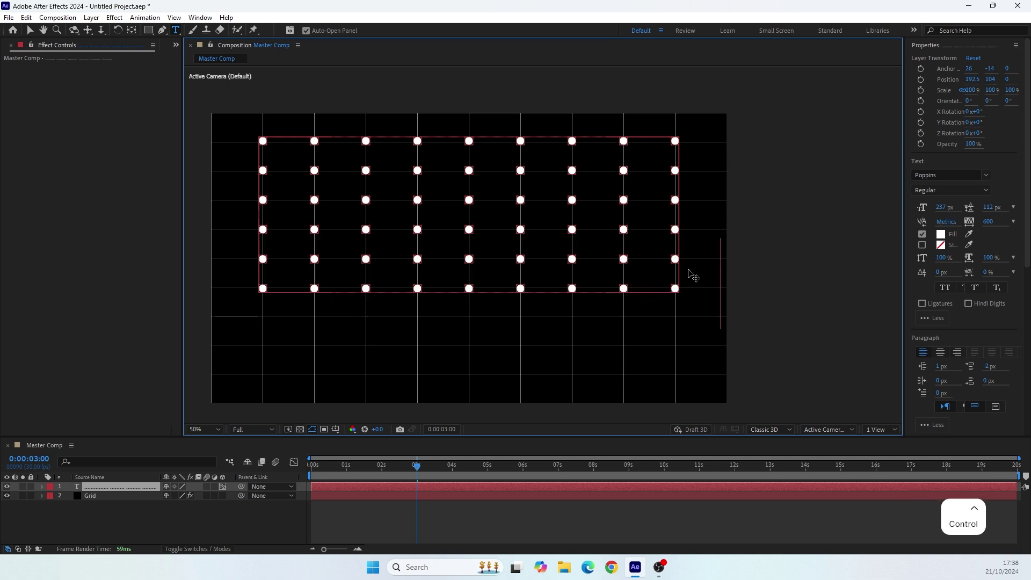
{"action": "key", "text": "ctrl+v"}
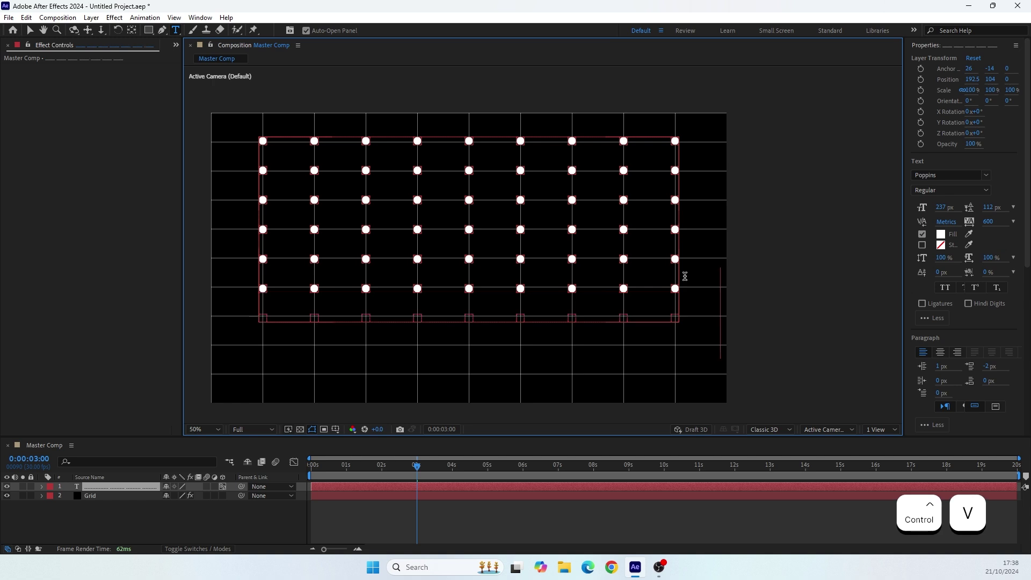
{"action": "key", "text": "Return"}
{"action": "key", "text": "ctrl+v"}
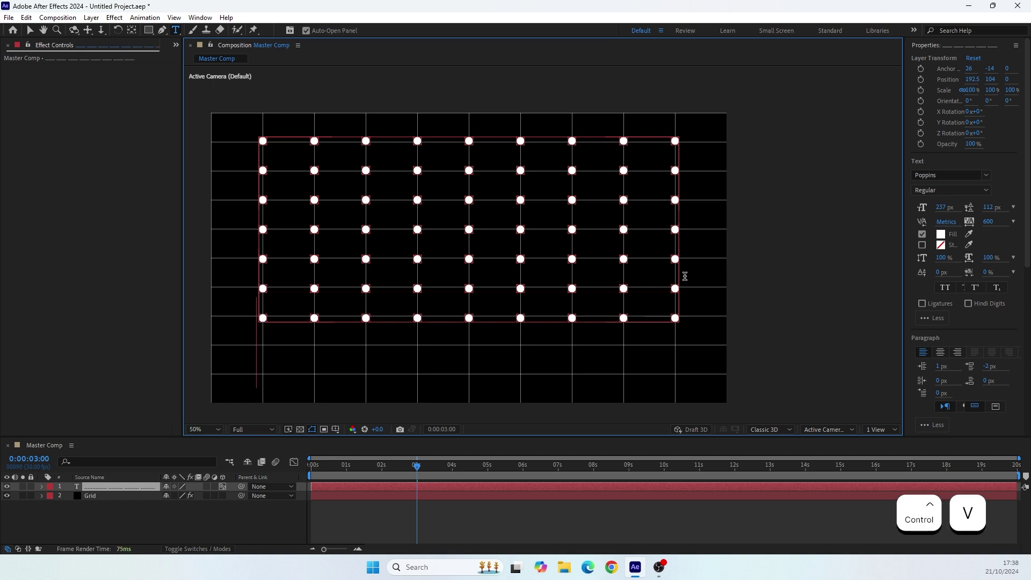
{"action": "key", "text": "Return"}
{"action": "key", "text": "ctrl+v"}
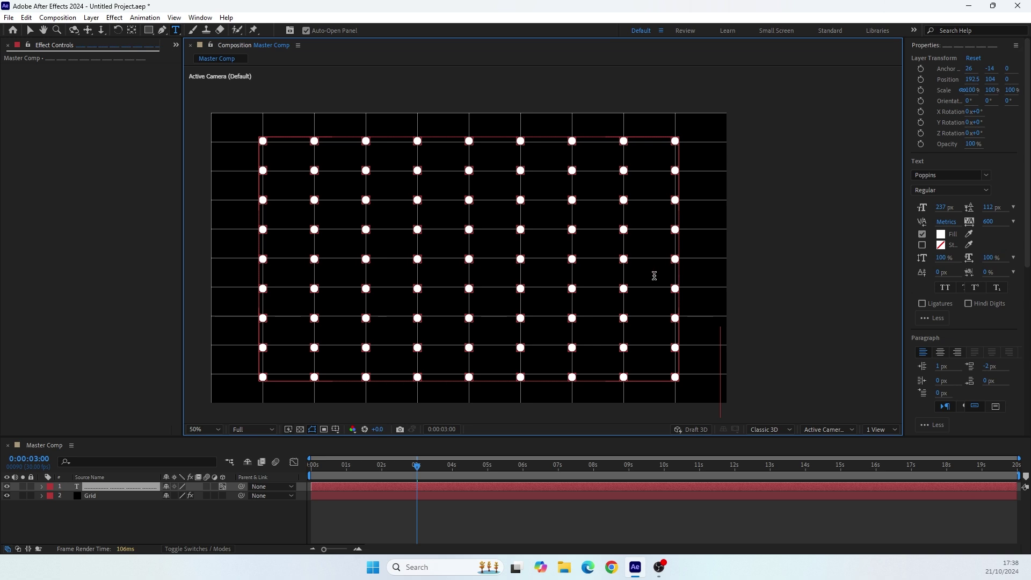
- Select all the dot text and set its leading to 110 px so every row matches a horizontal grid line
{"action": "key", "text": "ctrl+a"}
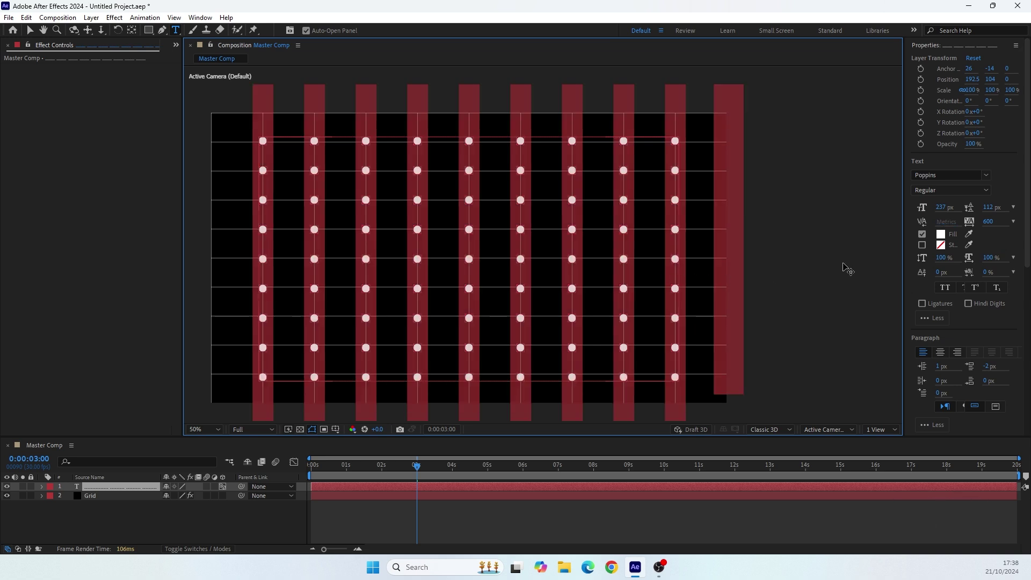
{"action": "left_click", "coordinate": [992, 207]}
{"action": "key", "text": "Down"}
{"action": "key", "text": "Down"}
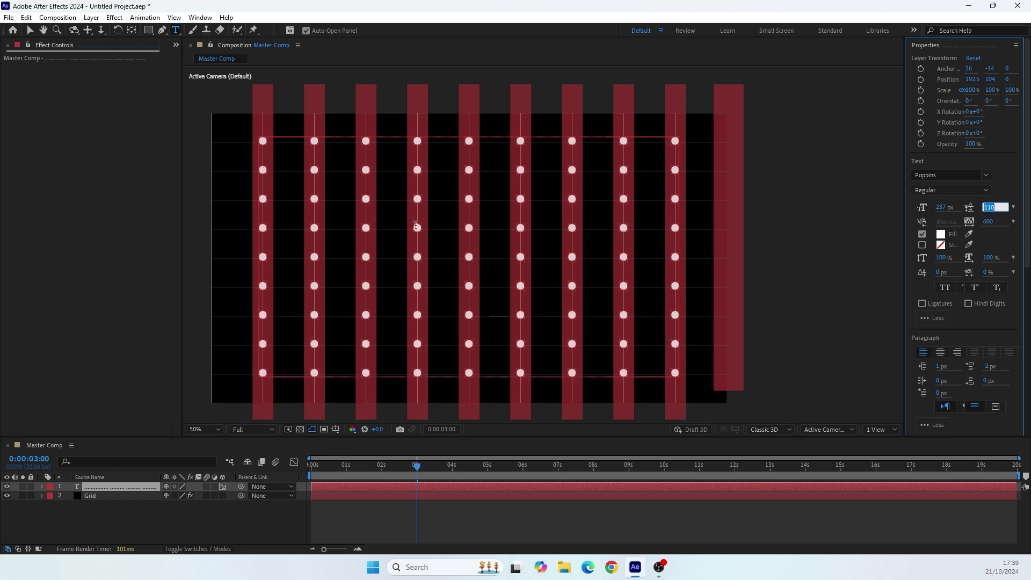
{"action": "left_click", "coordinate": [79, 529]}
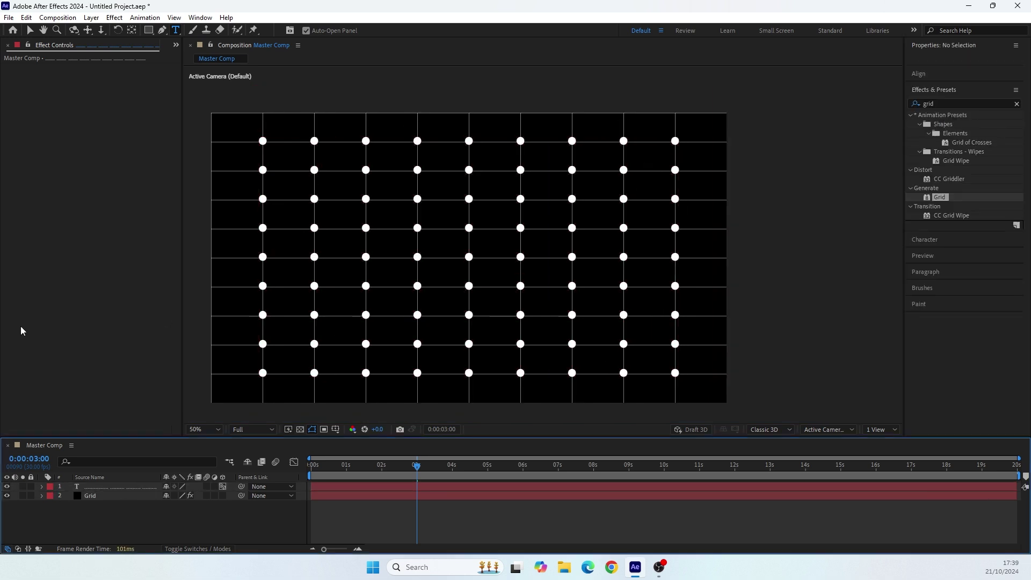
{"action": "key", "text": "v"}
- Play the animation from the start and scrub through it to check the dots flying in and out over the grid
{"action": "left_click_drag", "start_coordinate": [385, 465], "coordinate": [301, 487]}
{"action": "key", "text": "space"}
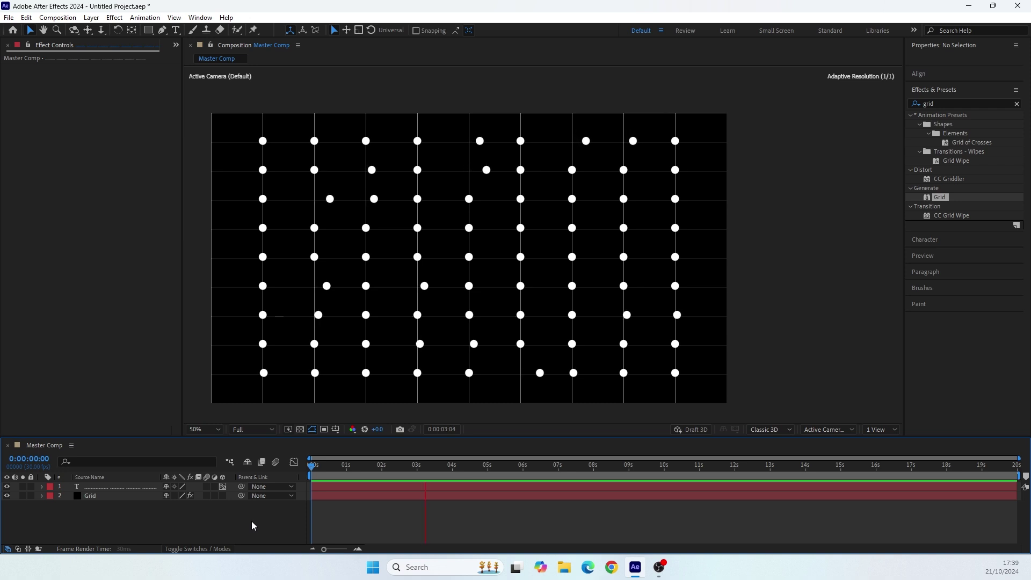
{"action": "left_click_drag", "start_coordinate": [310, 500], "coordinate": [285, 495]}
{"action": "key", "text": "space"}
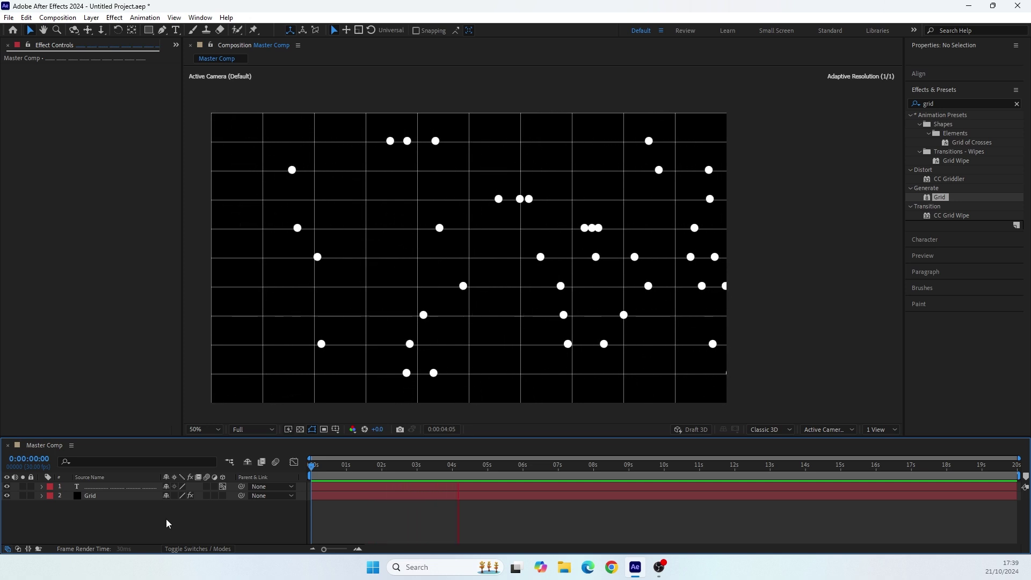
{"action": "key", "text": "space"}
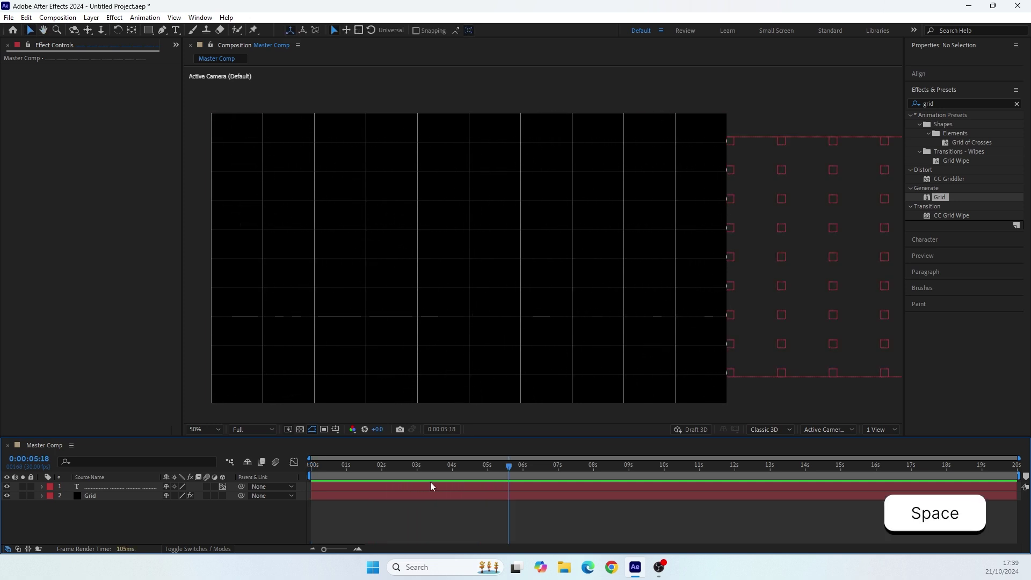
{"action": "left_click_drag", "start_coordinate": [485, 466], "coordinate": [371, 477]}
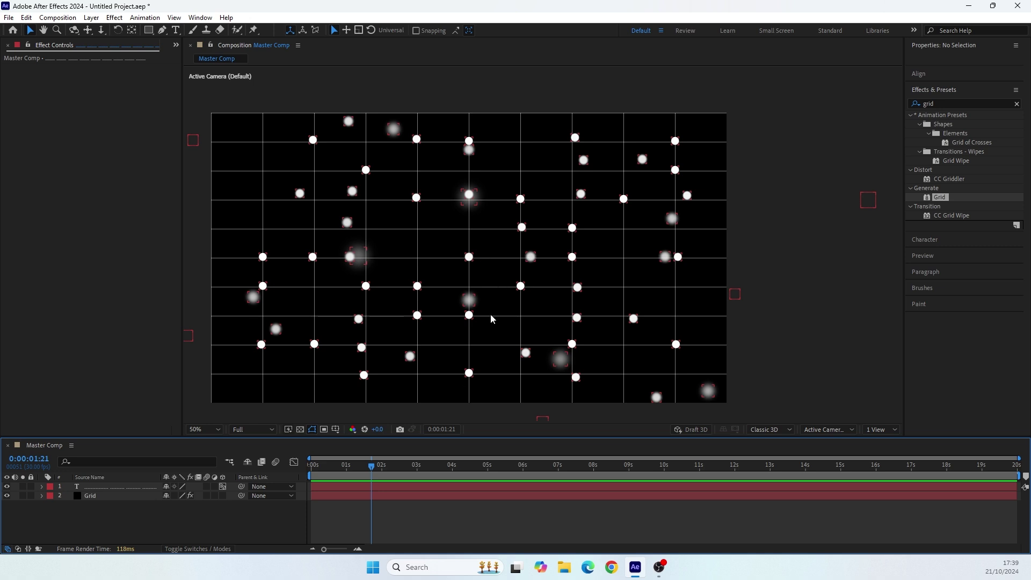
{"action": "mouse_move", "coordinate": [360, 477]}
{"action": "left_mouse_down"}
{"action": "mouse_move", "coordinate": [334, 475]}
{"action": "mouse_move", "coordinate": [372, 477]}
{"action": "left_mouse_up"}
- Set the Border of the Grid layer's Grid effect to 1
{"action": "left_click", "coordinate": [84, 495]}
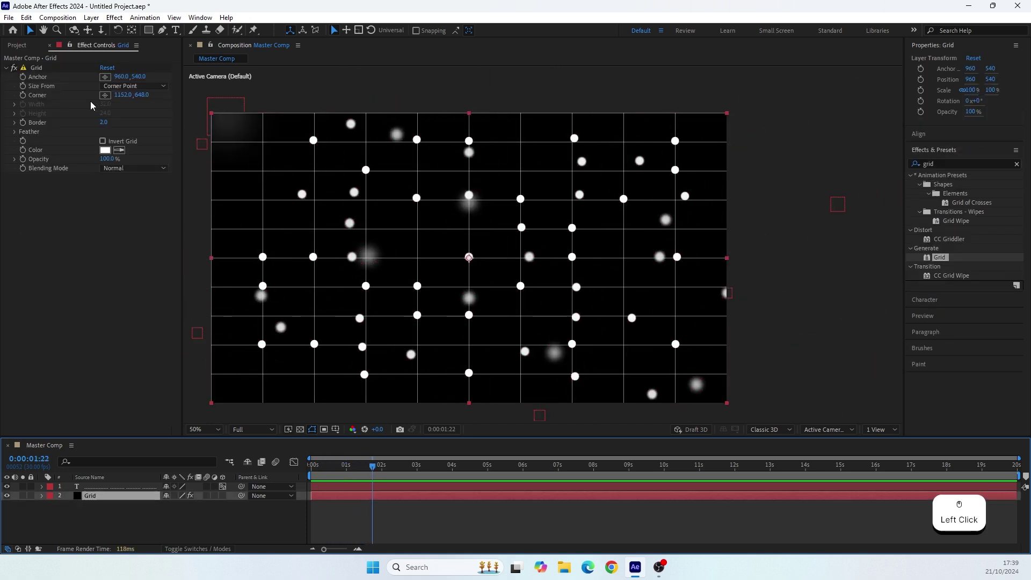
{"action": "left_click", "coordinate": [103, 122]}
{"action": "type", "text": "1"}
{"action": "key", "text": "Return"}
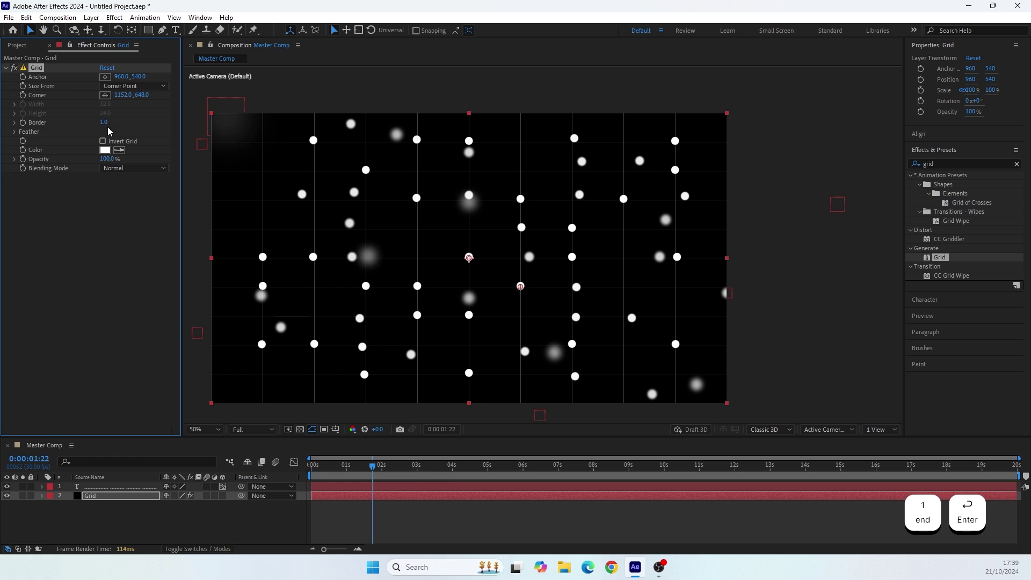
- Go to 0:00:05:09 and inspect the dots at the composition's right edge up close
{"action": "left_click_drag", "start_coordinate": [486, 475], "coordinate": [498, 472]}
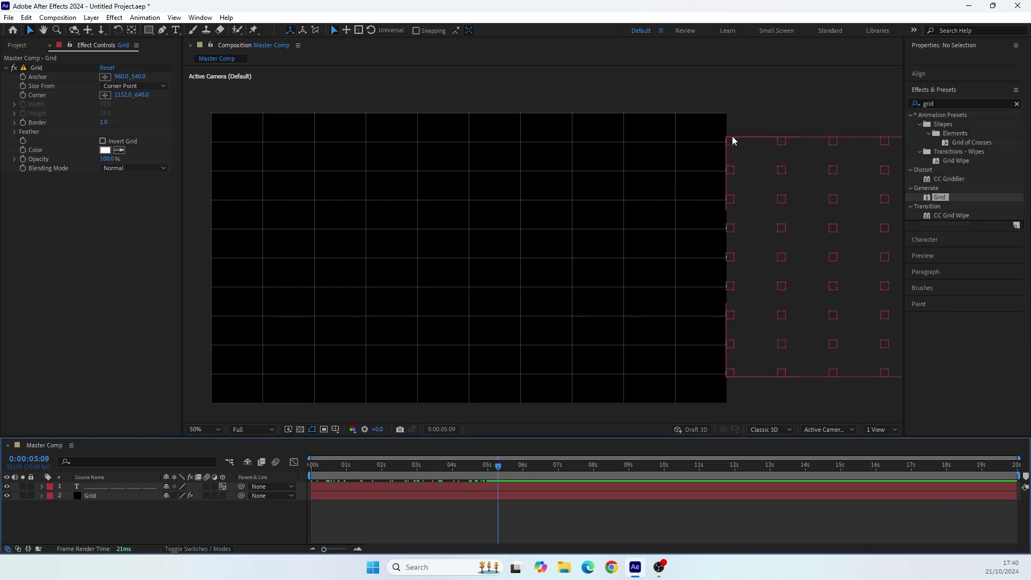
{"action": "scroll", "coordinate": [736, 143], "scroll_direction": "up", "scroll_amount": 2}
{"action": "key", "text": "space"}
{"action": "left_click_drag", "start_coordinate": [762, 180], "coordinate": [460, 236]}
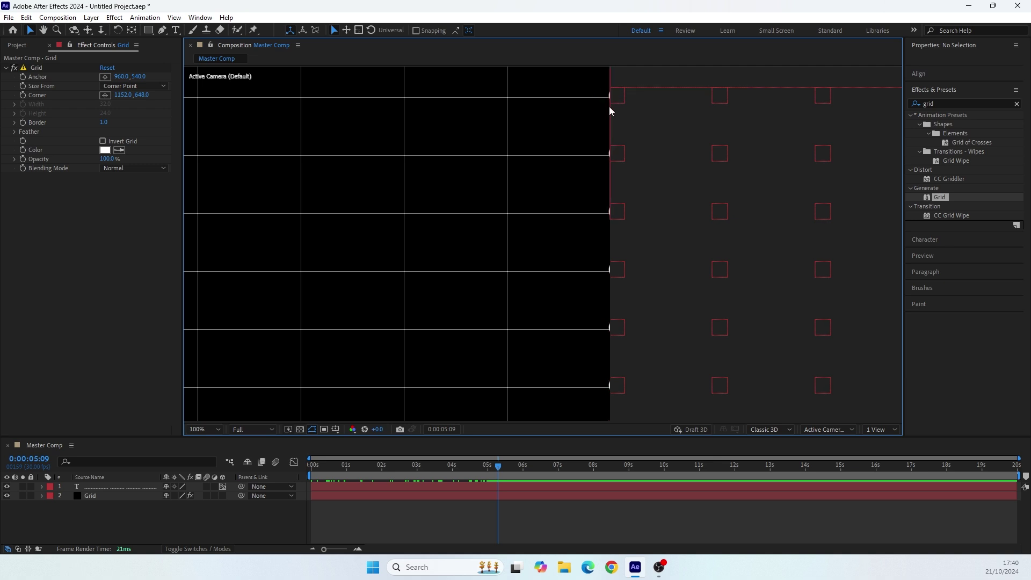
{"action": "scroll", "coordinate": [603, 182], "scroll_direction": "down", "scroll_amount": 2}
{"action": "key", "text": "space"}
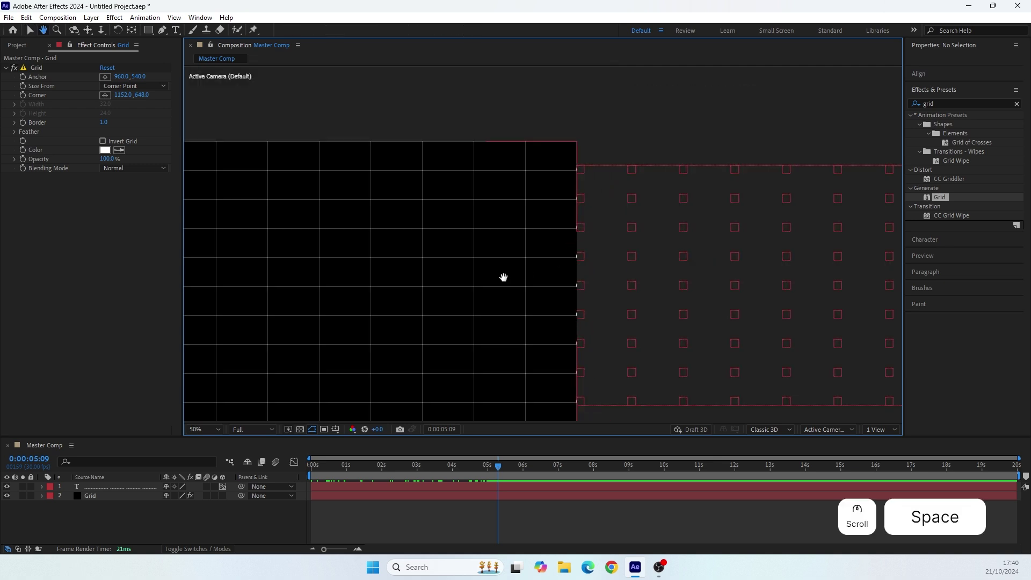
{"action": "left_click_drag", "start_coordinate": [502, 279], "coordinate": [493, 235]}
- Set the X Position of the dot text layer's Animator 2 to 1810 so the dots move farther past the composition's edge
{"action": "left_click", "coordinate": [118, 486]}
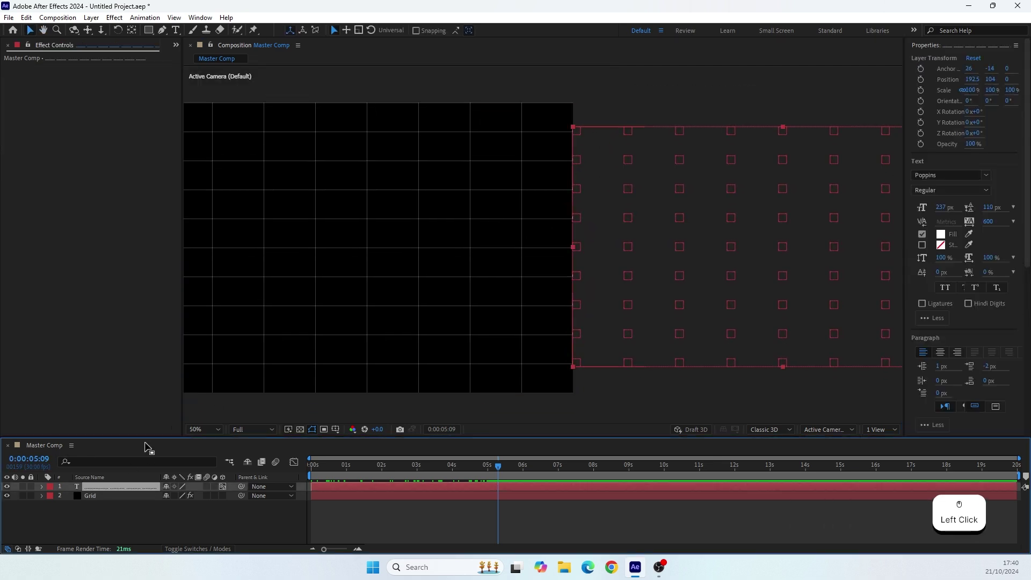
{"action": "left_click_drag", "start_coordinate": [144, 437], "coordinate": [147, 375]}
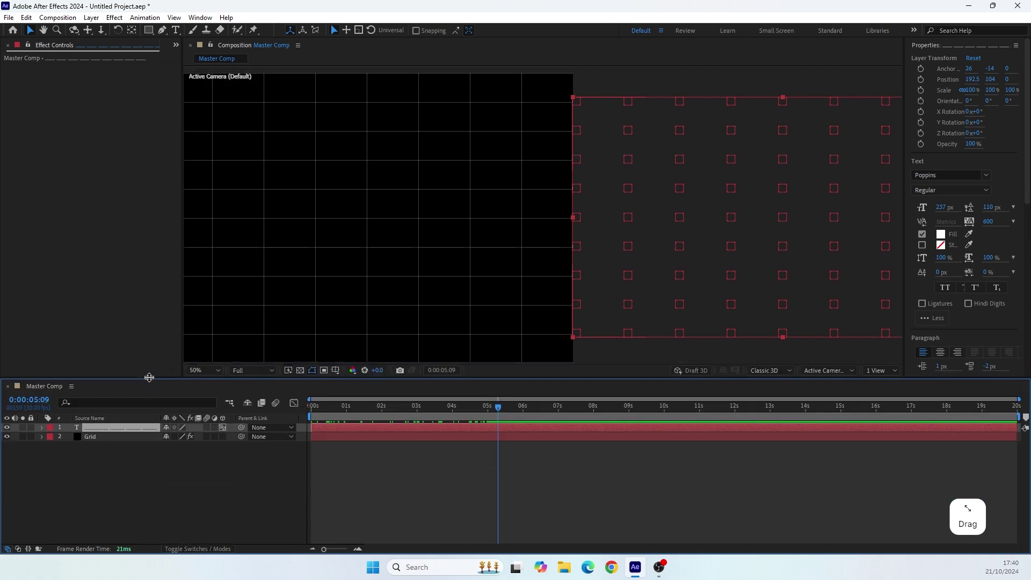
{"action": "left_click", "coordinate": [41, 425]}
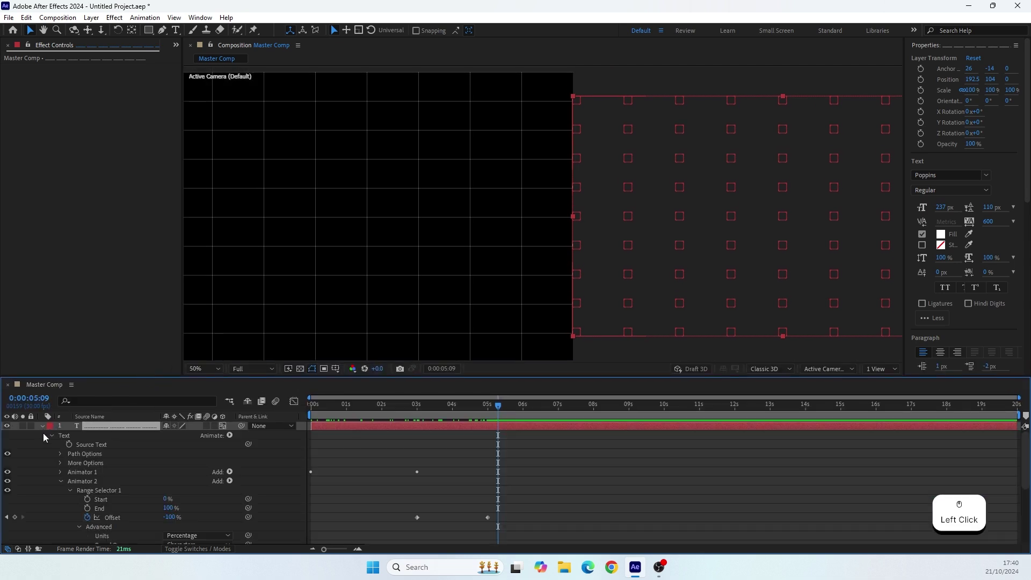
{"action": "left_click", "coordinate": [72, 481]}
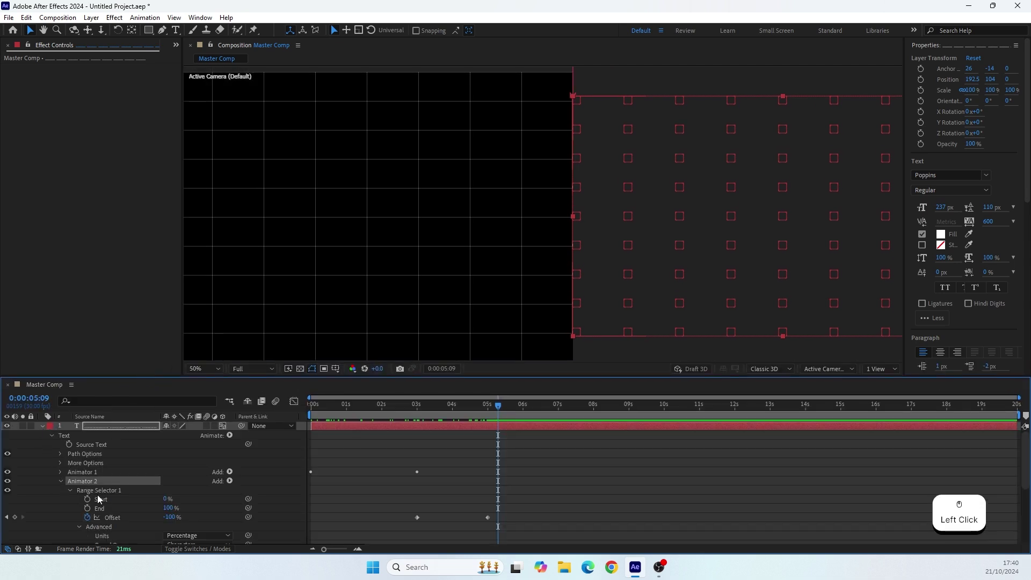
{"action": "scroll", "coordinate": [121, 496], "scroll_direction": "down", "scroll_amount": 3}
{"action": "scroll", "coordinate": [131, 483], "scroll_direction": "down", "scroll_amount": 3}
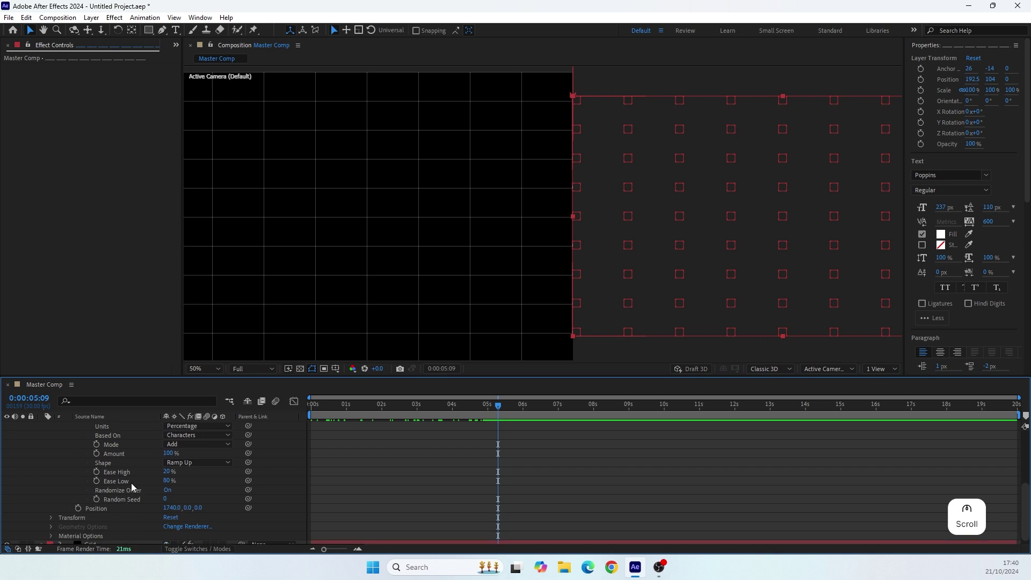
{"action": "left_click", "coordinate": [166, 508]}
{"action": "left_click_drag", "start_coordinate": [170, 509], "coordinate": [204, 508]}
{"action": "left_click", "coordinate": [173, 508]}
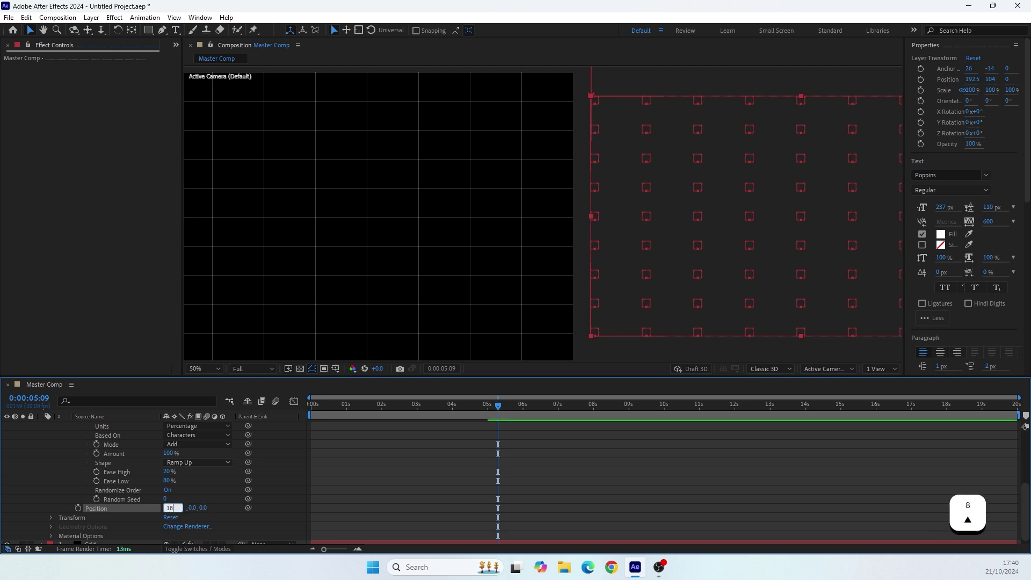
{"action": "type", "text": "1810"}
{"action": "key", "text": "Return"}
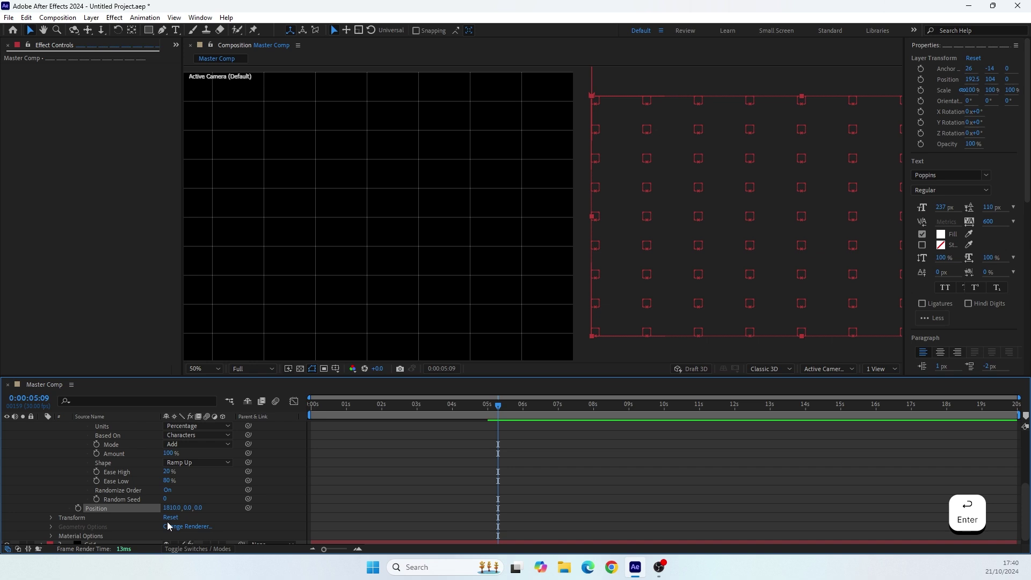
- Check the dots' exit at 0:00:05:00 and 0:00:04:21 with the dot layer collapsed and the whole composition in view
{"action": "left_click_drag", "start_coordinate": [445, 414], "coordinate": [488, 405]}
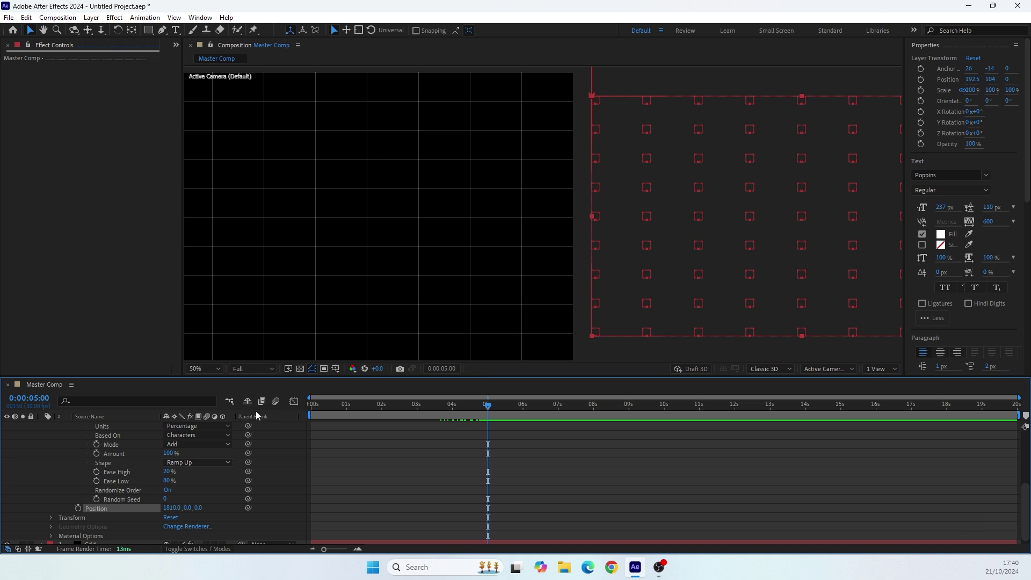
{"action": "scroll", "coordinate": [52, 462], "scroll_direction": "up", "scroll_amount": 5}
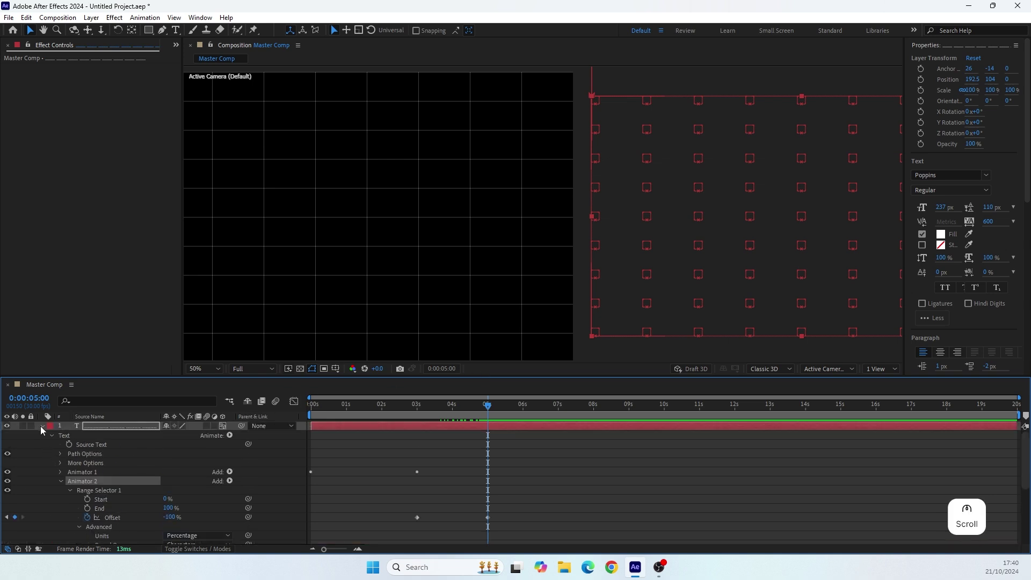
{"action": "left_click", "coordinate": [42, 427]}
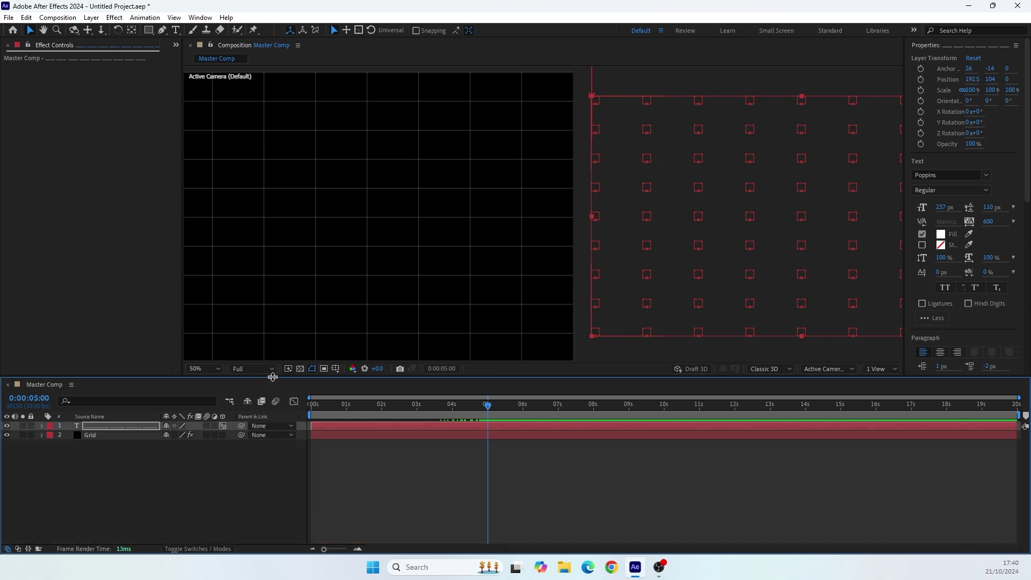
{"action": "left_click_drag", "start_coordinate": [273, 377], "coordinate": [272, 460]}
{"action": "left_click", "coordinate": [208, 450]}
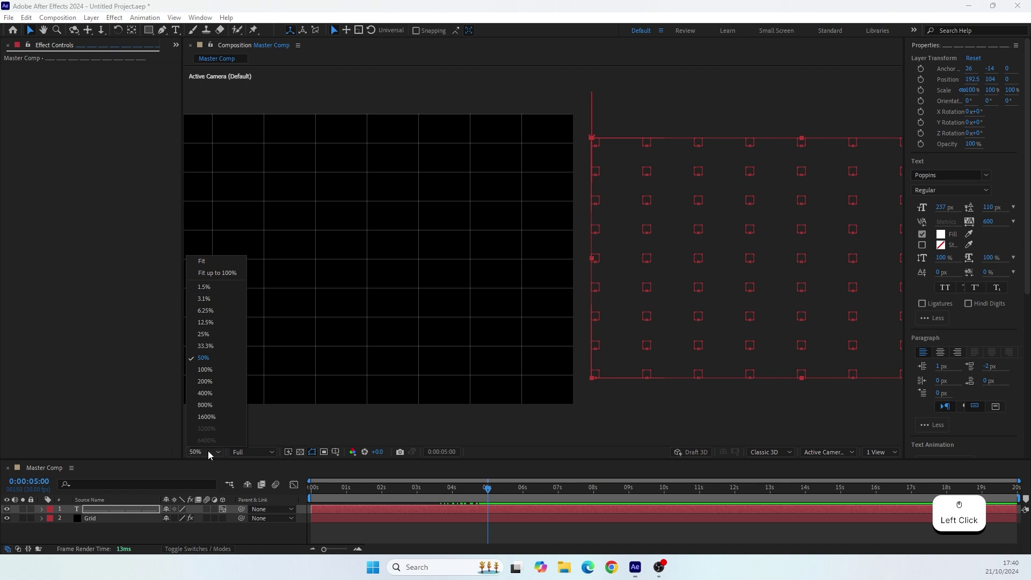
{"action": "left_click", "coordinate": [211, 263]}
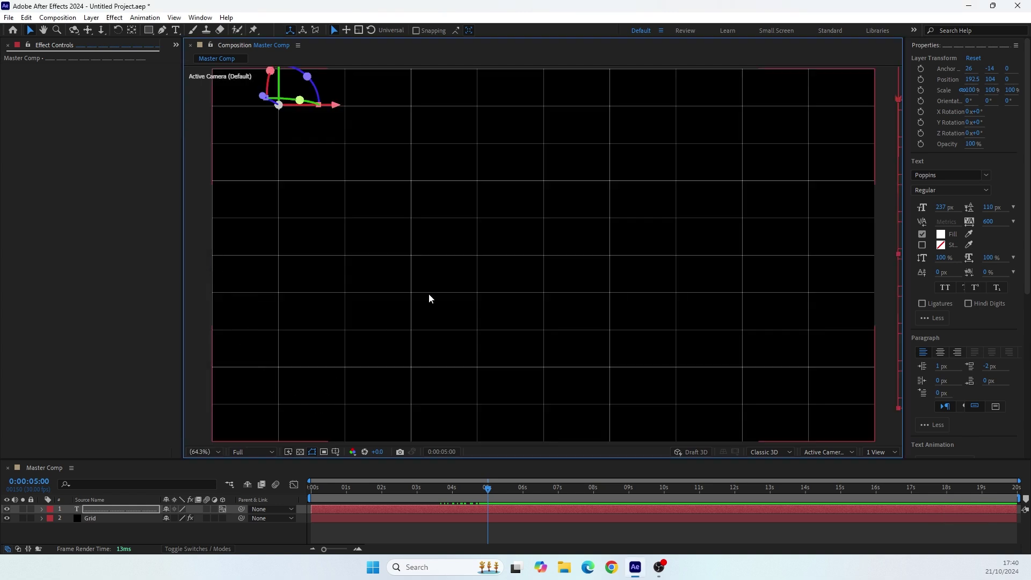
{"action": "scroll", "coordinate": [429, 296], "scroll_direction": "down", "scroll_amount": 1}
{"action": "left_click", "coordinate": [477, 491]}
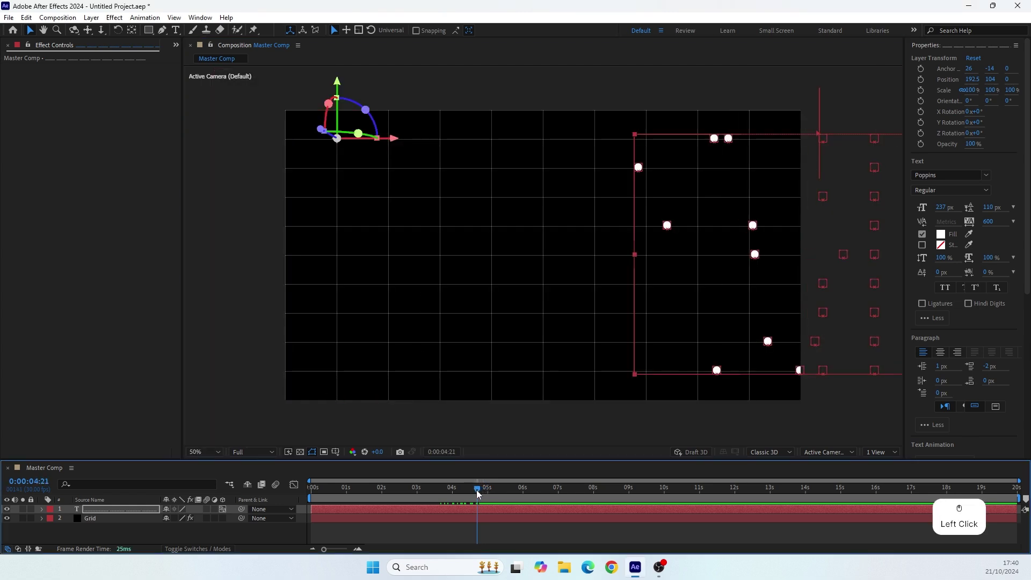
- Scrub through the timeline, end the work area at the current time, deselect the layer and play the animation
{"action": "left_click_drag", "start_coordinate": [478, 491], "coordinate": [124, 533]}
{"action": "key", "text": "n"}
{"action": "left_click", "coordinate": [124, 533]}
{"action": "key", "text": "space"}
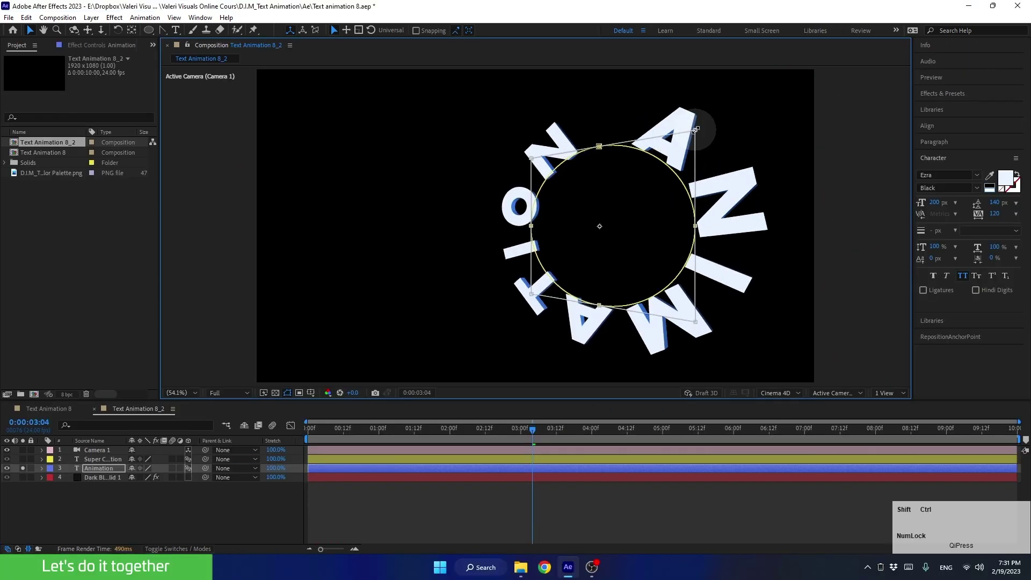
- Place the duplicated Motion text below the original in Text Animation 6 and change its wording to Design
{"action": "left_click_drag", "start_coordinate": [940, 195], "coordinate": [946, 195]}
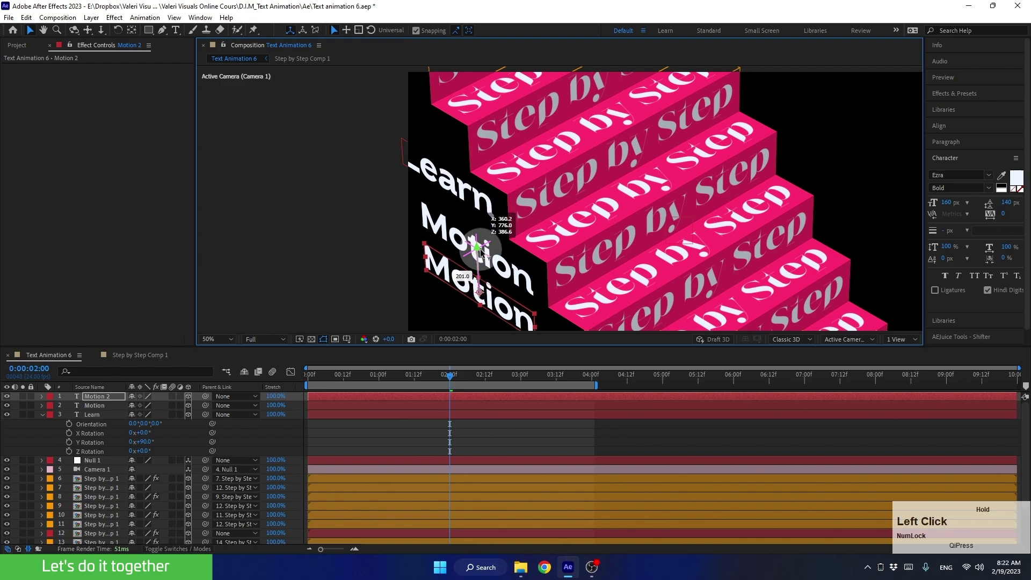
{"action": "type", "text": "Design"}
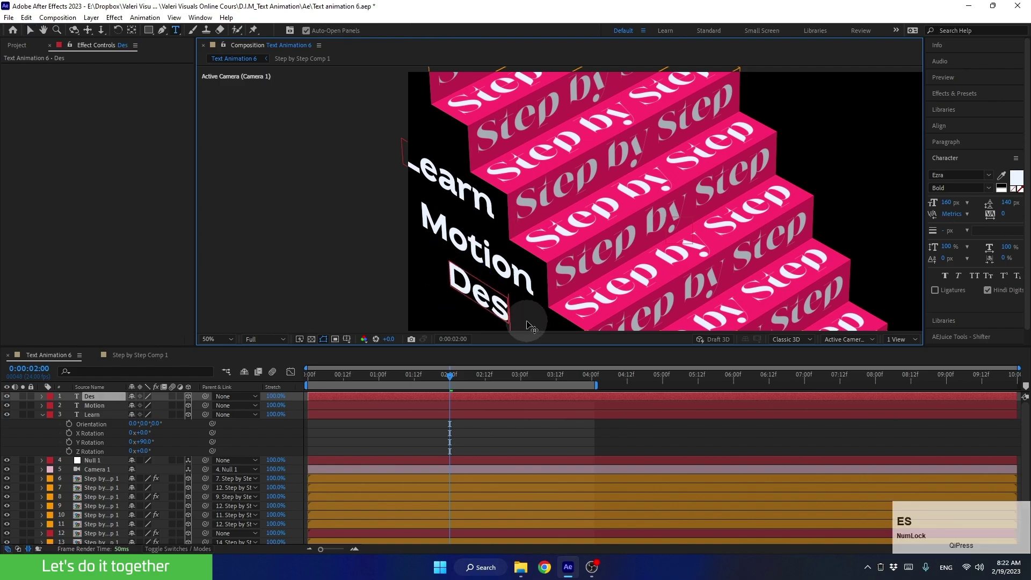